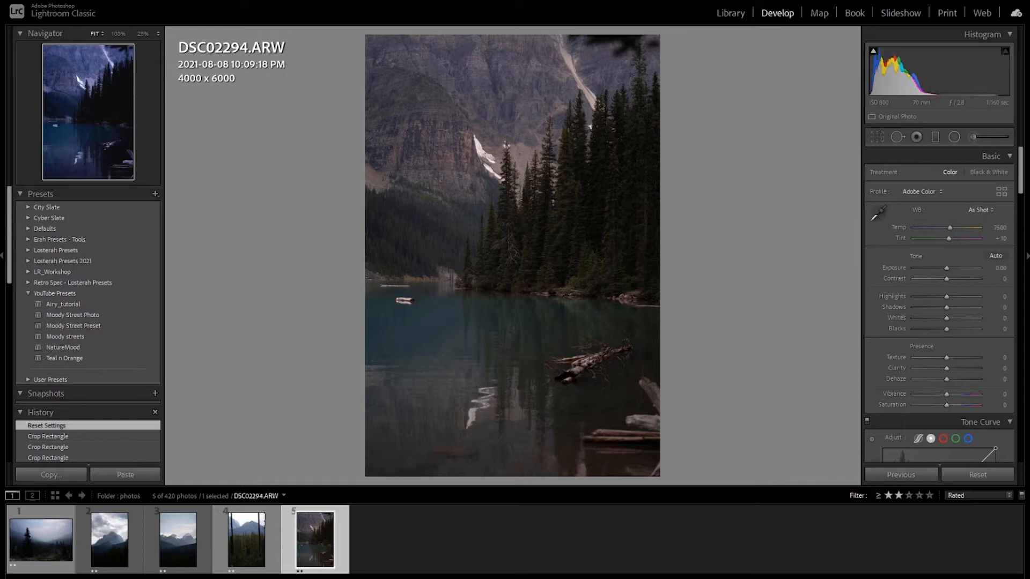
Select photo DSC02294.ARW for editing and raise its exposure to +0.98
click(250, 536)
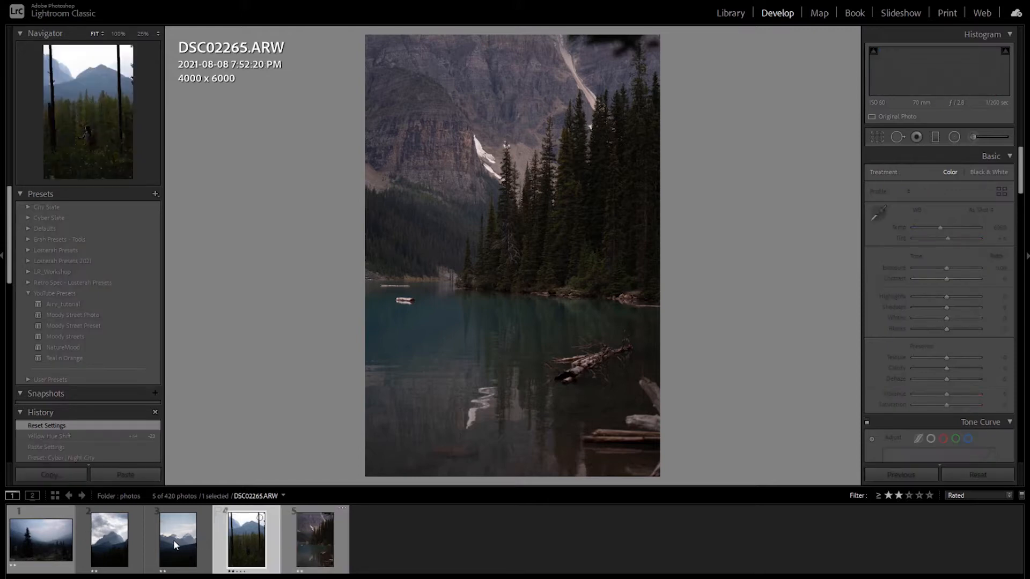
click(299, 538)
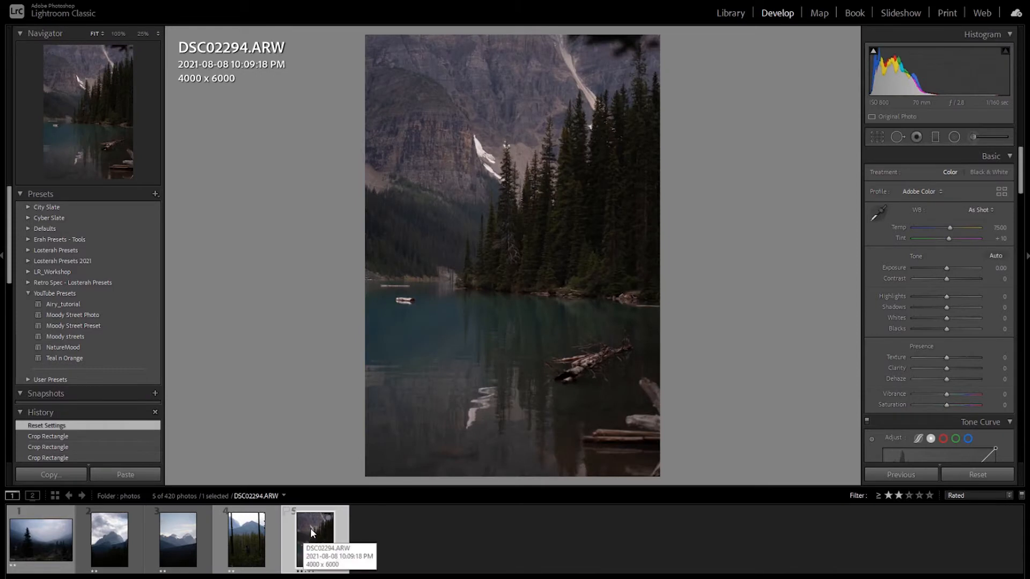
drag(947, 268, 955, 269)
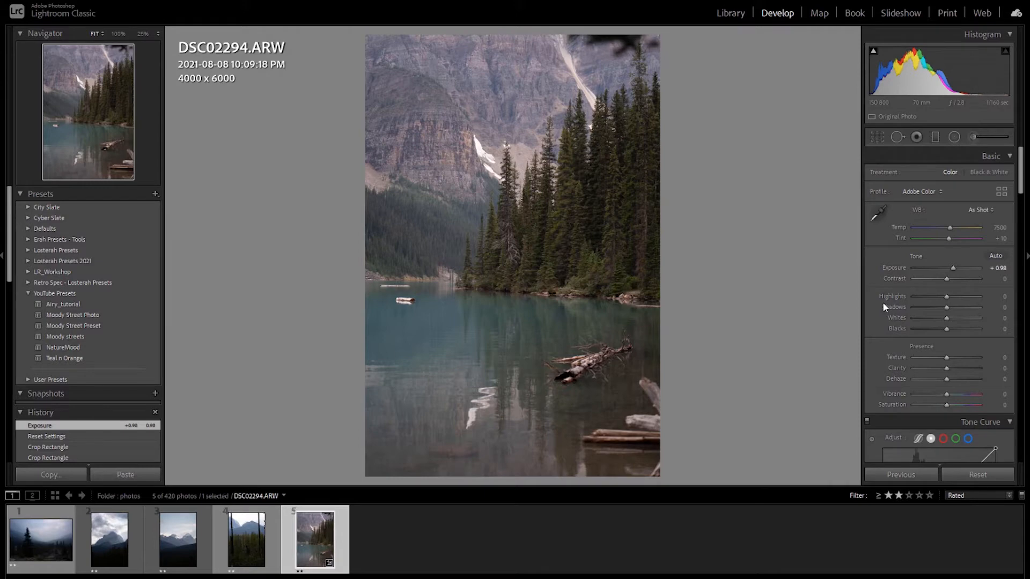
Set the calibration primary hues to red +100, blue -100 and green +34
scroll(886, 307, down, 10)
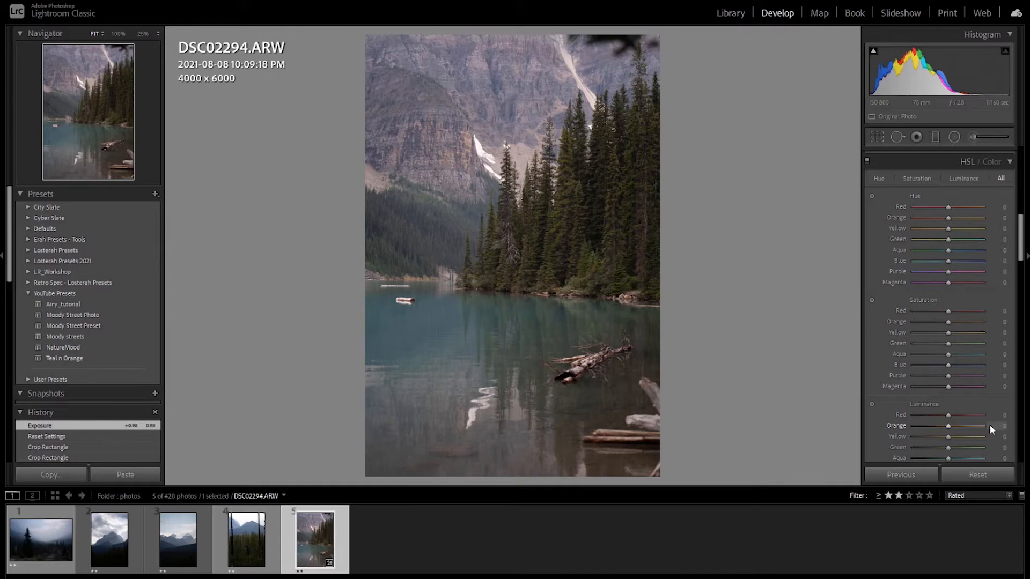
scroll(881, 383, down, 10)
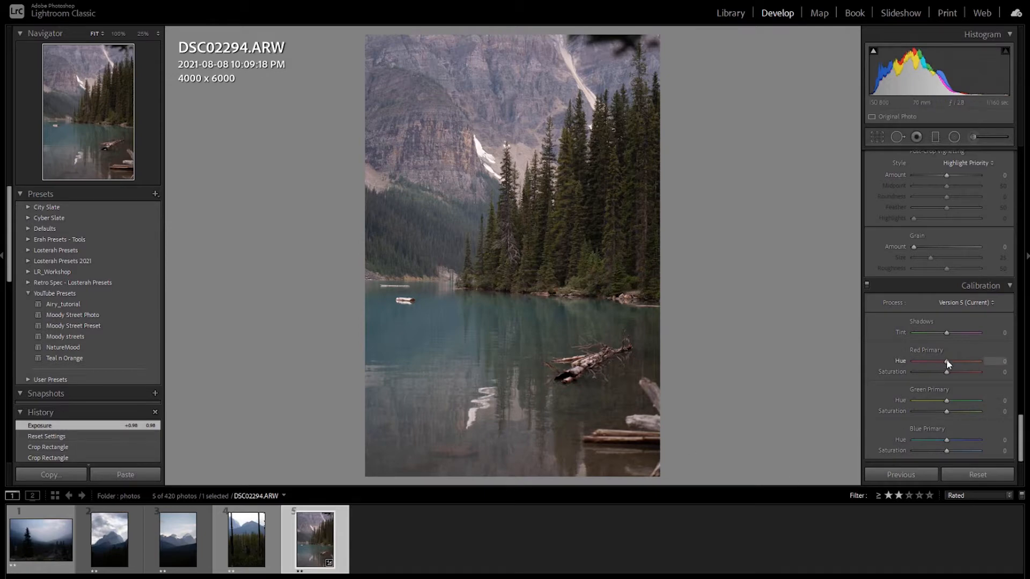
drag(948, 361, 990, 361)
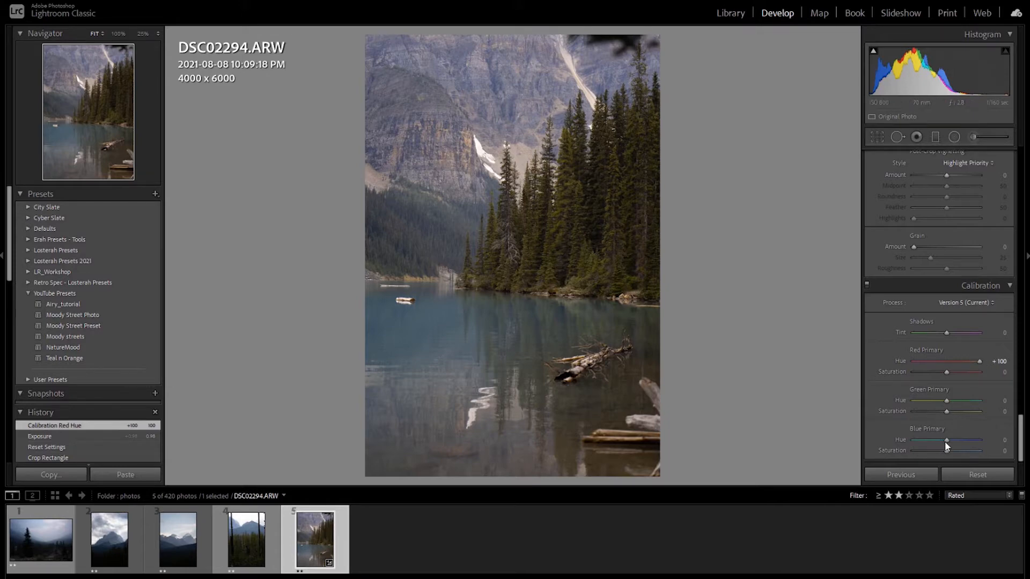
drag(947, 438, 893, 433)
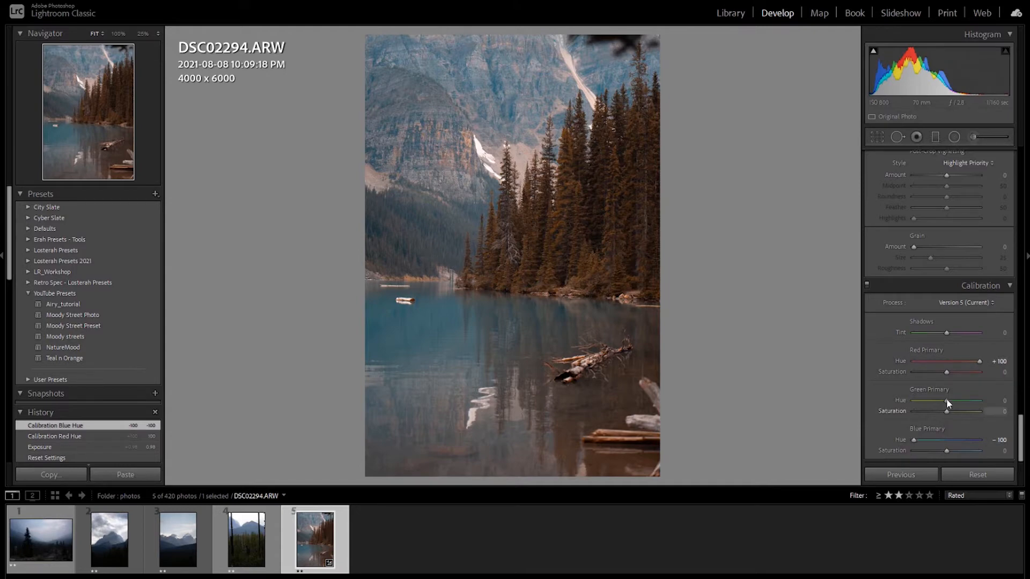
mouse_move(947, 401)
mouse_down()
mouse_move(912, 402)
mouse_move(986, 397)
mouse_move(878, 400)
mouse_move(958, 398)
mouse_up()
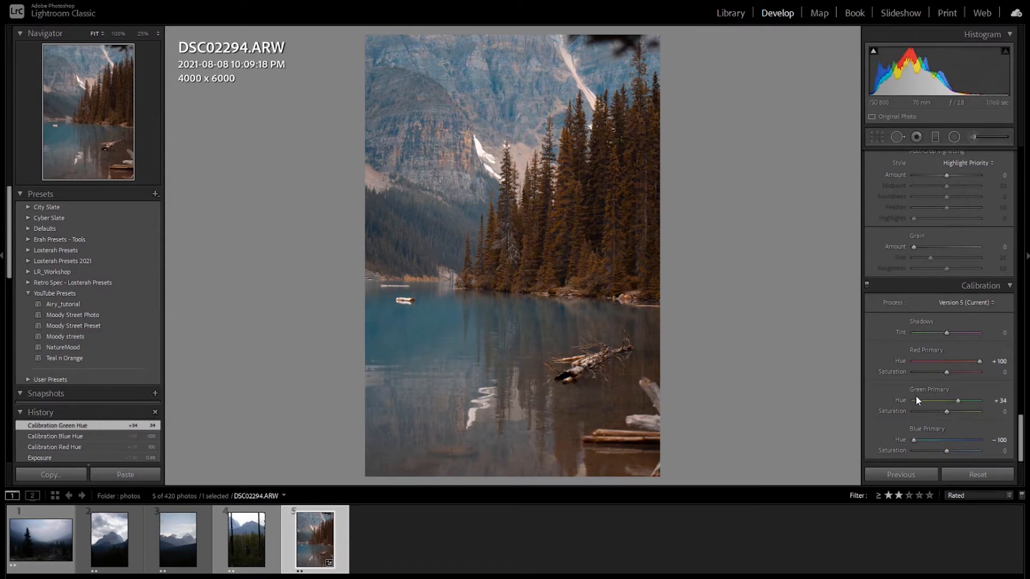
Set the calibration primary hues to exactly red +72, green -79 and blue -100
click(1002, 361)
text(72)
key(Return)
click(1002, 402)
text(- 79)
key(Return)
click(1001, 440)
text(-10)
key(Return)
text(0)
key(Return)
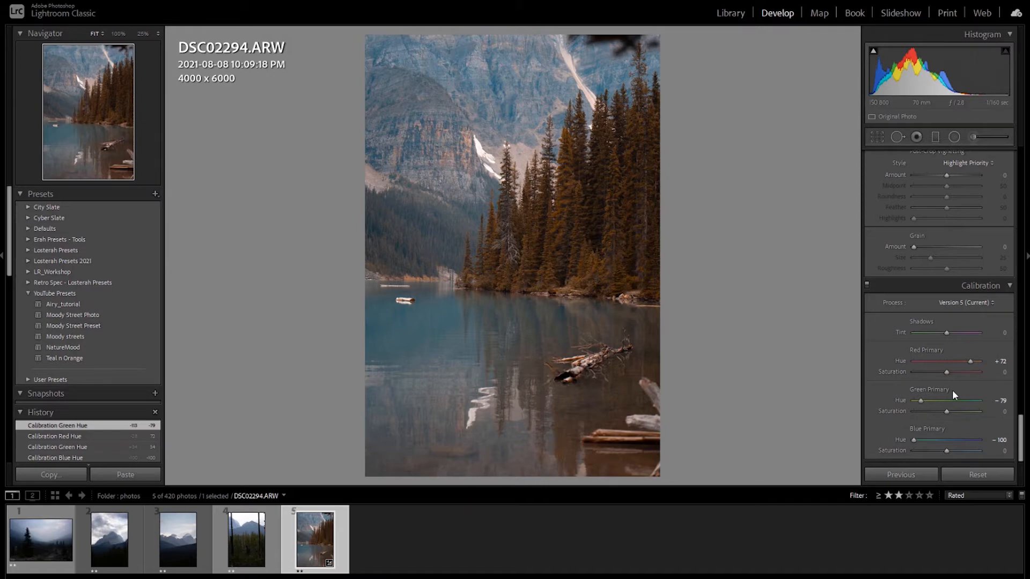
Show the before and after versions side by side and look through the develop settings up to the basic adjustments
key(y)
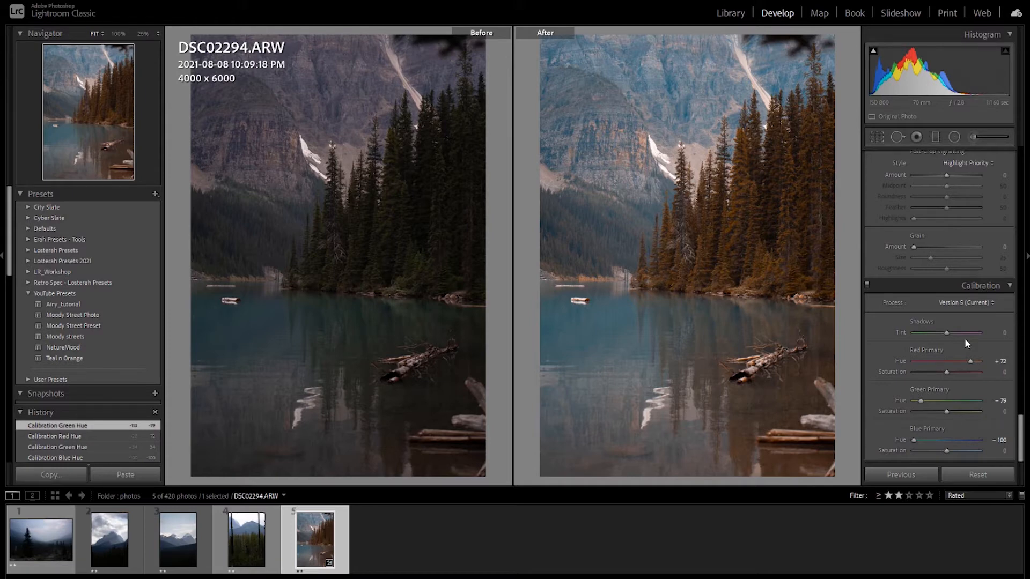
scroll(868, 355, up, 10)
scroll(874, 362, up, 5)
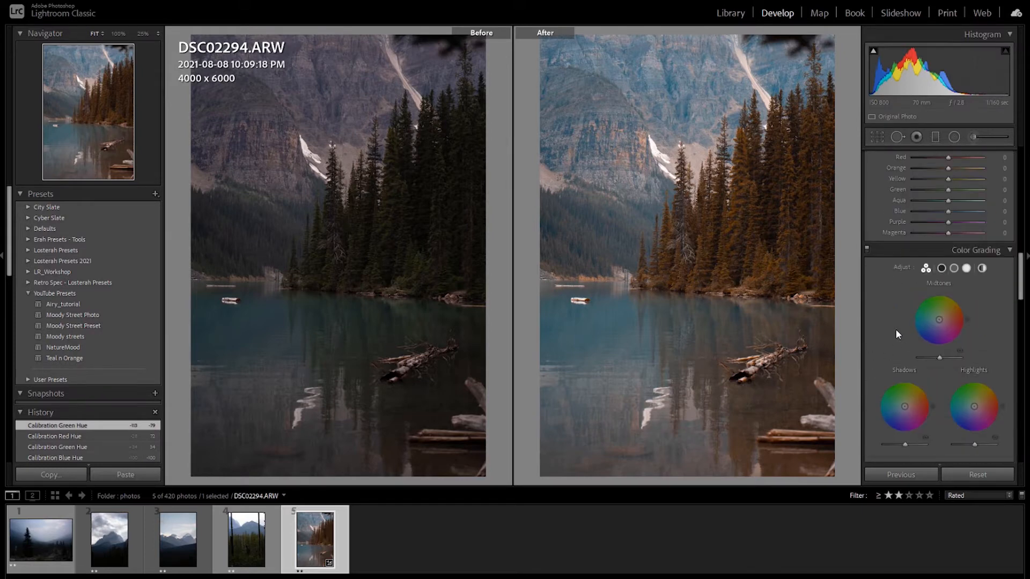
scroll(896, 332, down, 8)
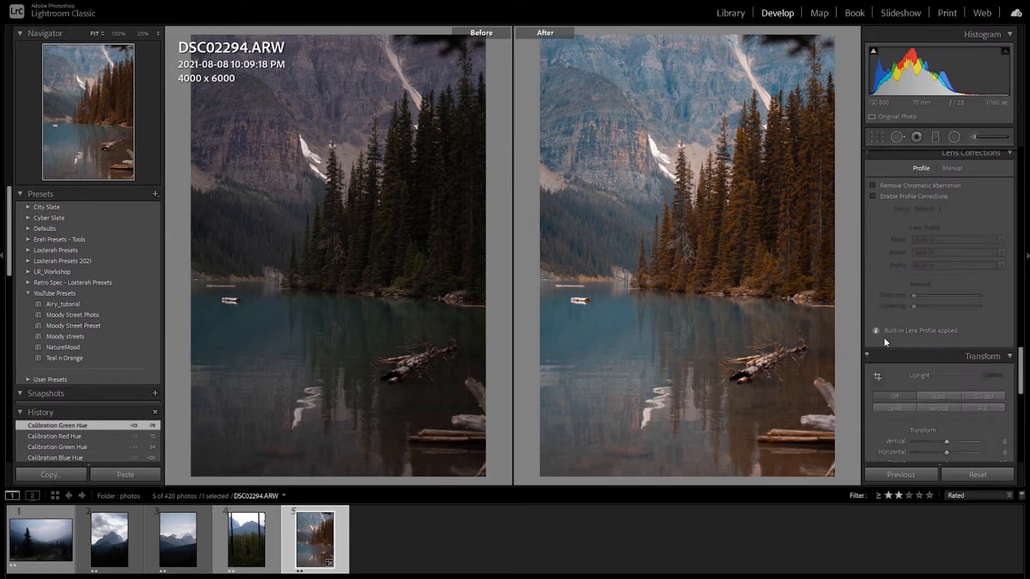
scroll(887, 342, down, 3)
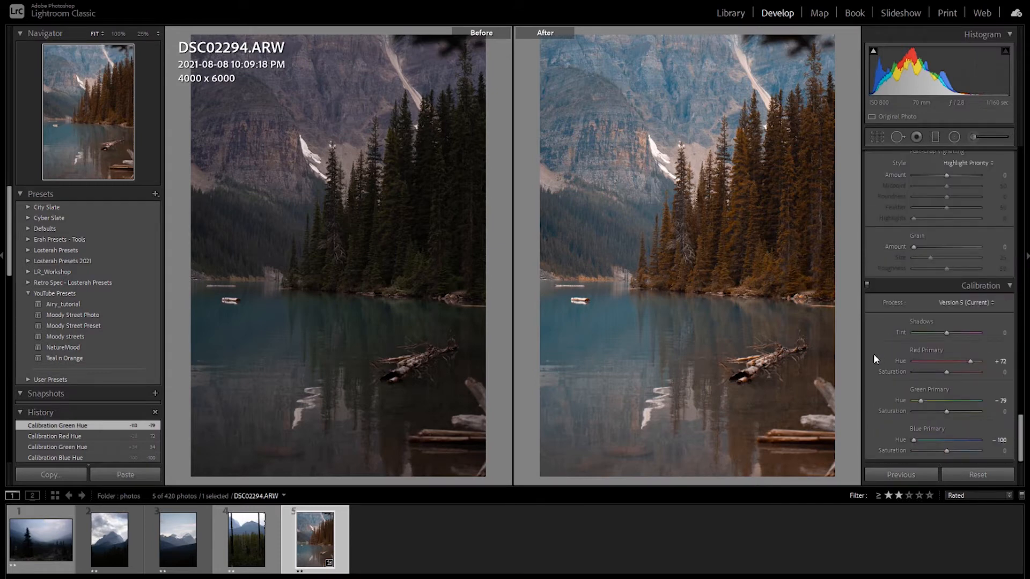
scroll(873, 353, up, 8)
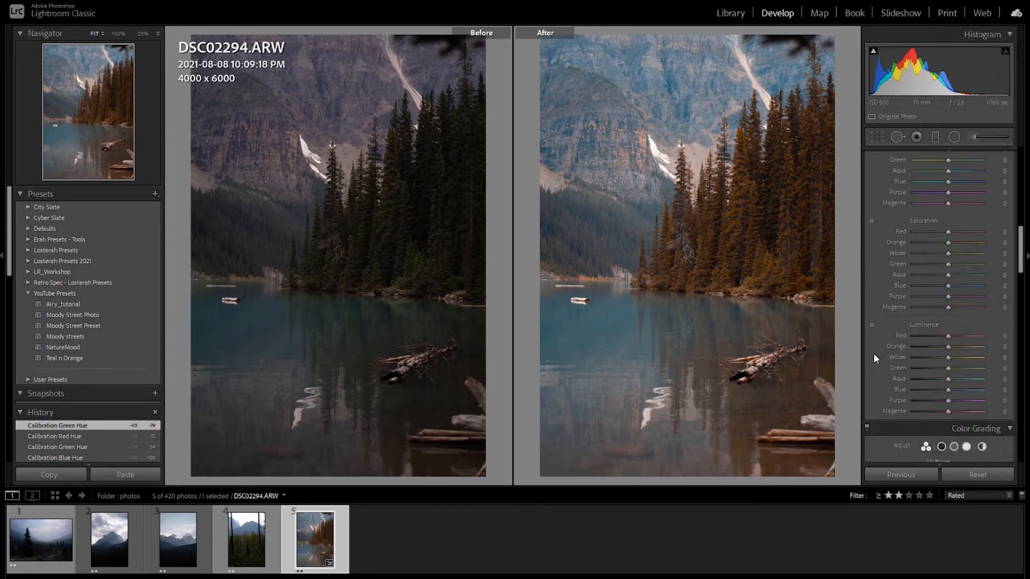
scroll(874, 353, up, 5)
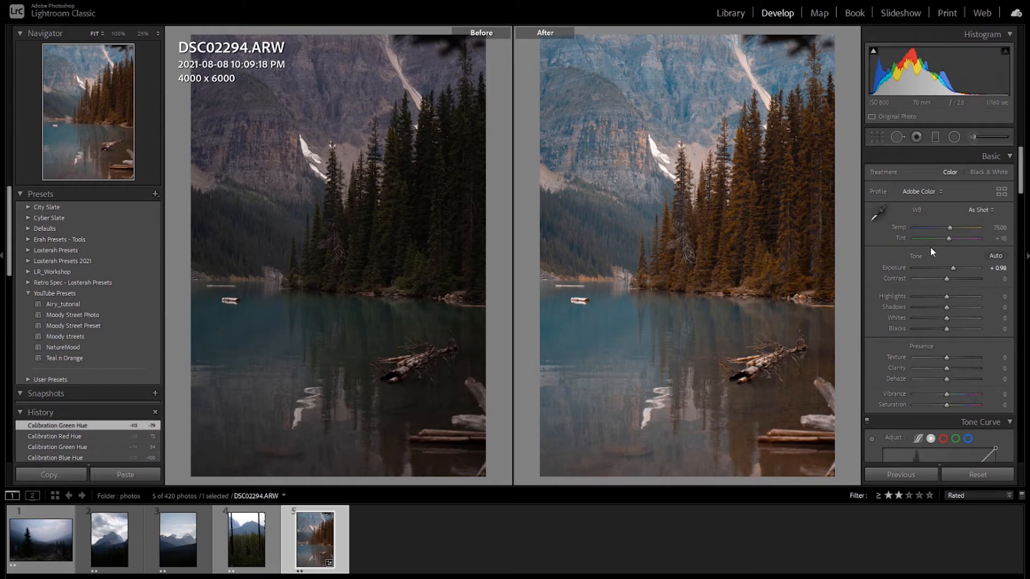
Set the photo's contrast to +16, highlights to -23 and shadows to +87
mouse_move(947, 279)
mouse_down()
mouse_move(944, 301)
mouse_move(938, 294)
mouse_up()
drag(918, 291, 984, 308)
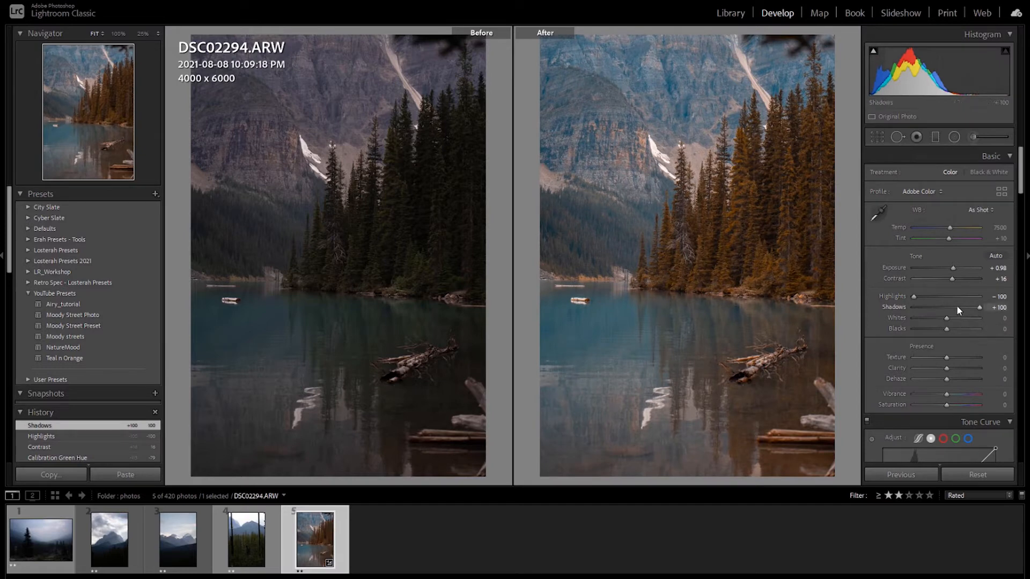
drag(992, 305, 938, 298)
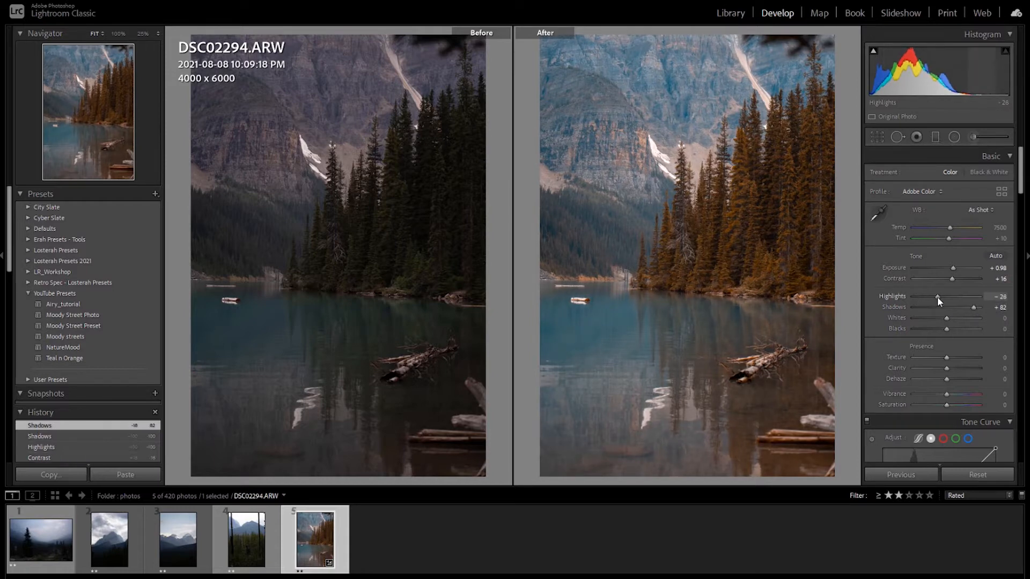
drag(939, 297, 939, 297)
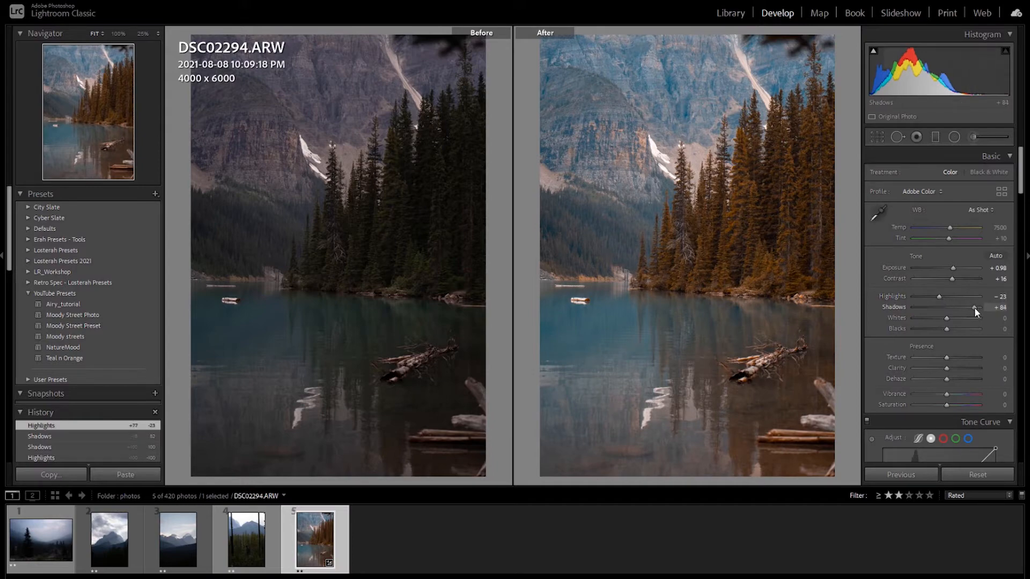
drag(974, 307, 971, 309)
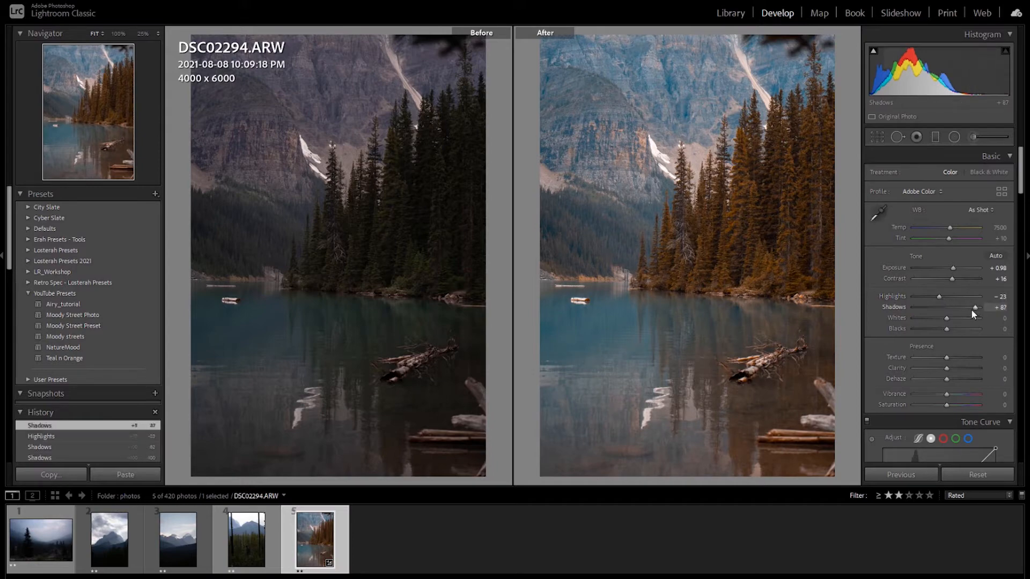
Check the tree detail up close, and set the blacks to -25 and the whites to -5
click(736, 275)
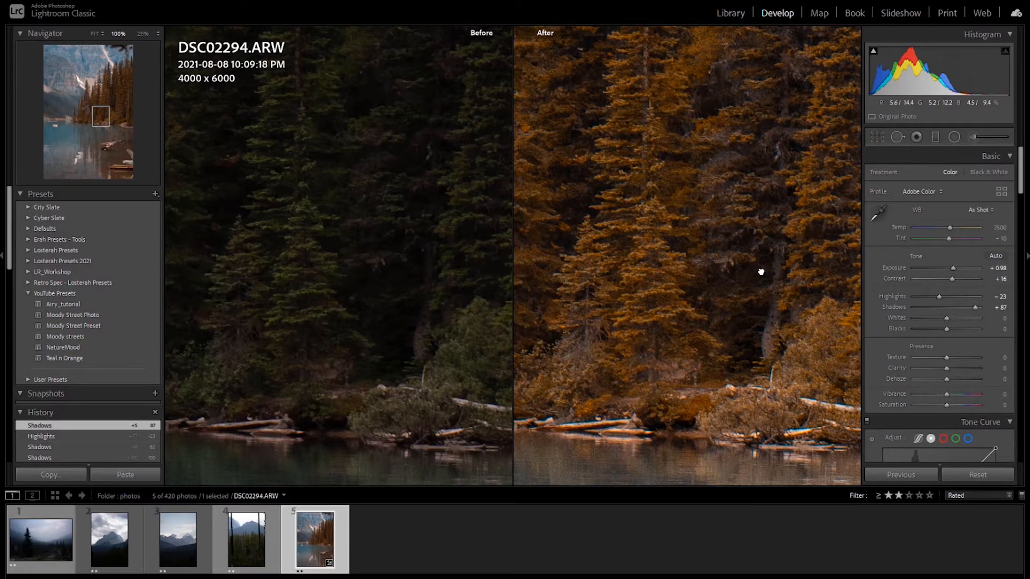
click(761, 272)
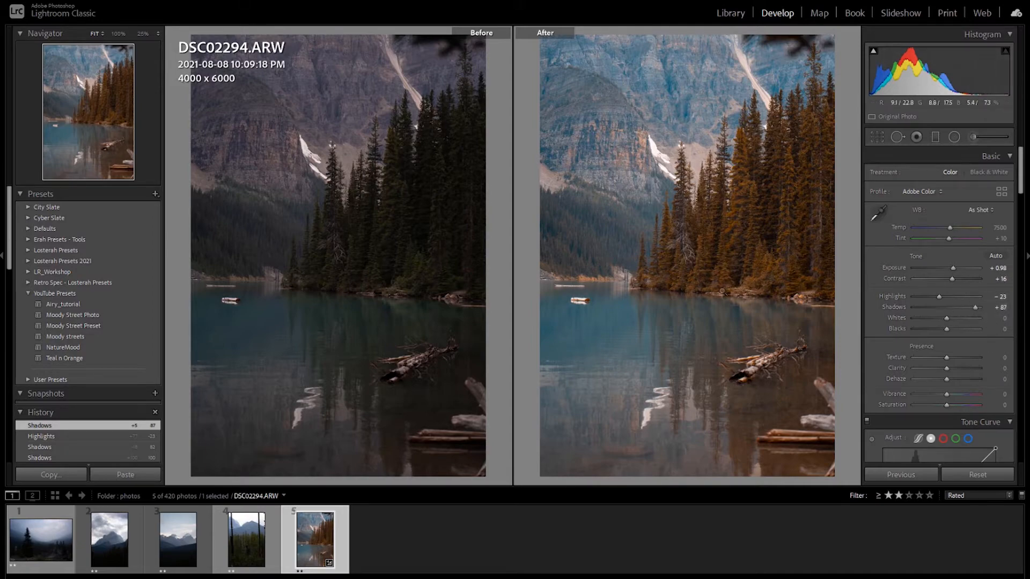
click(749, 285)
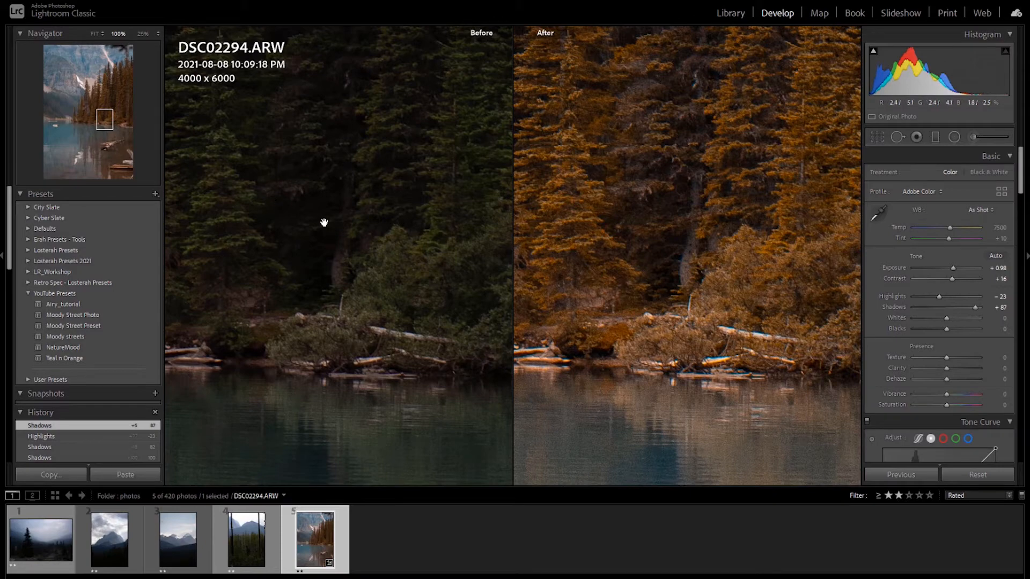
click(670, 262)
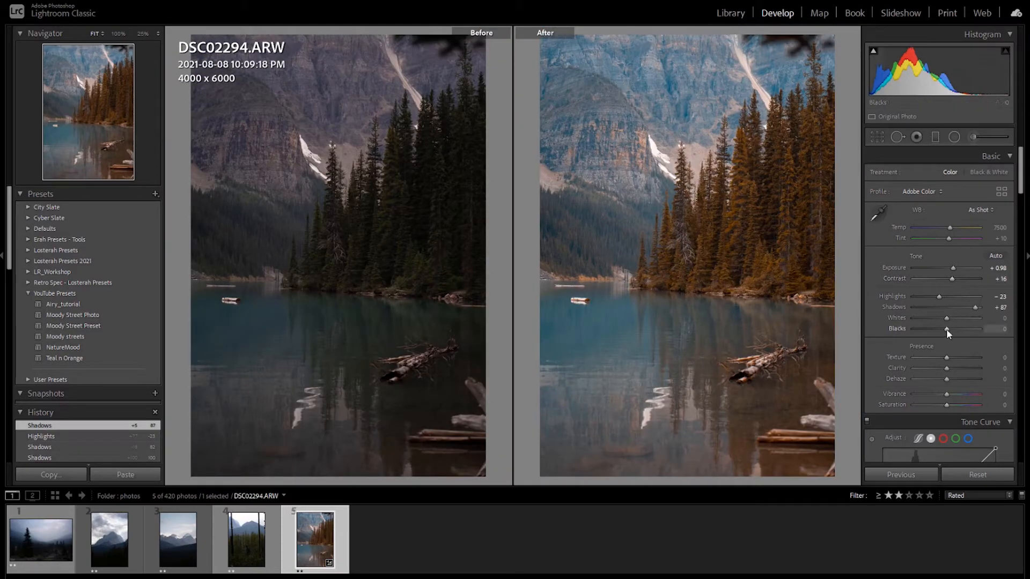
drag(946, 329, 937, 327)
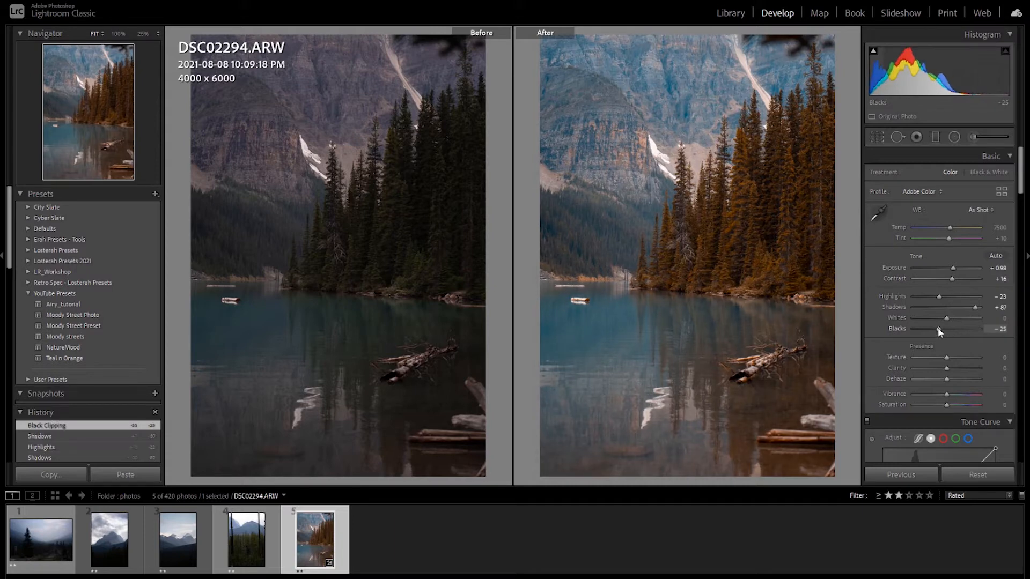
drag(945, 318, 944, 319)
click(996, 317)
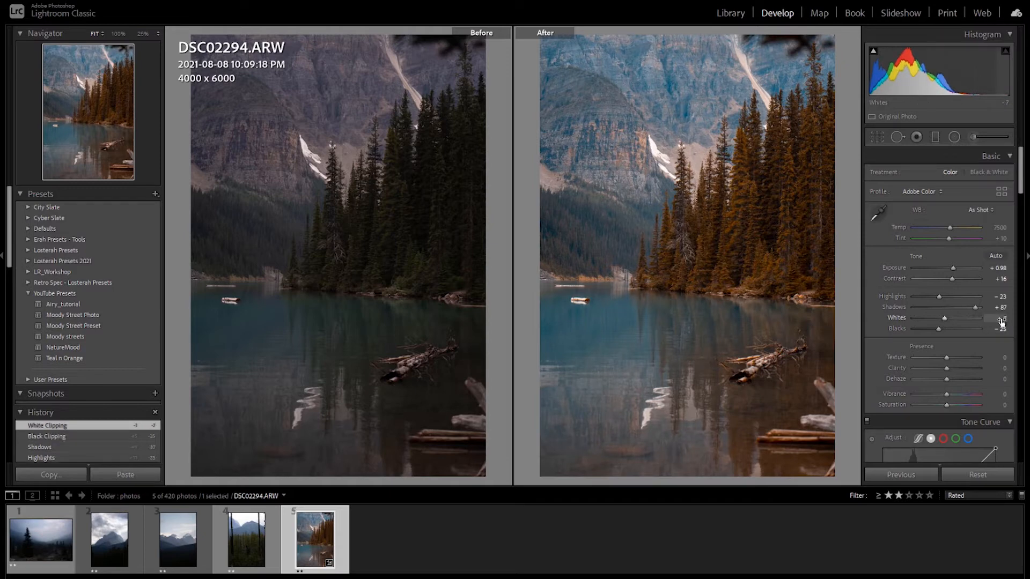
text(-5)
key(Return)
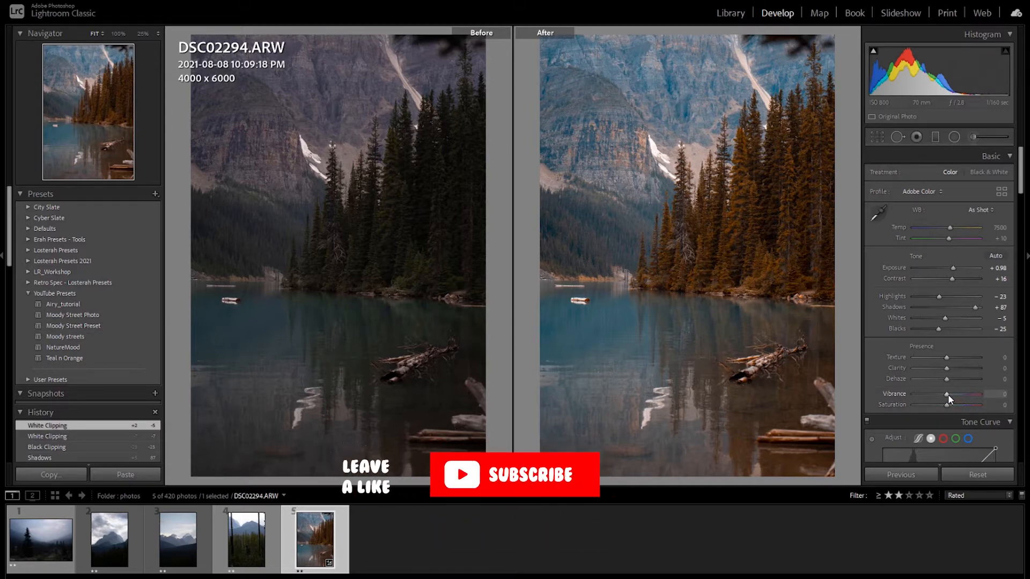
Raise the photo's vibrance to +26 and its saturation to +4
drag(947, 394, 954, 394)
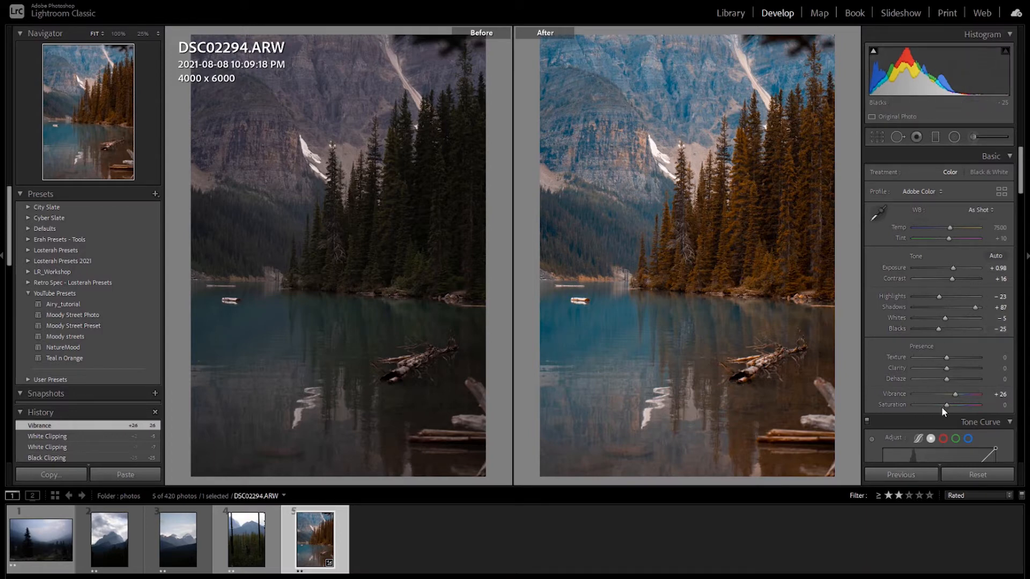
drag(949, 405, 950, 406)
click(1003, 405)
text(4)
key(Return)
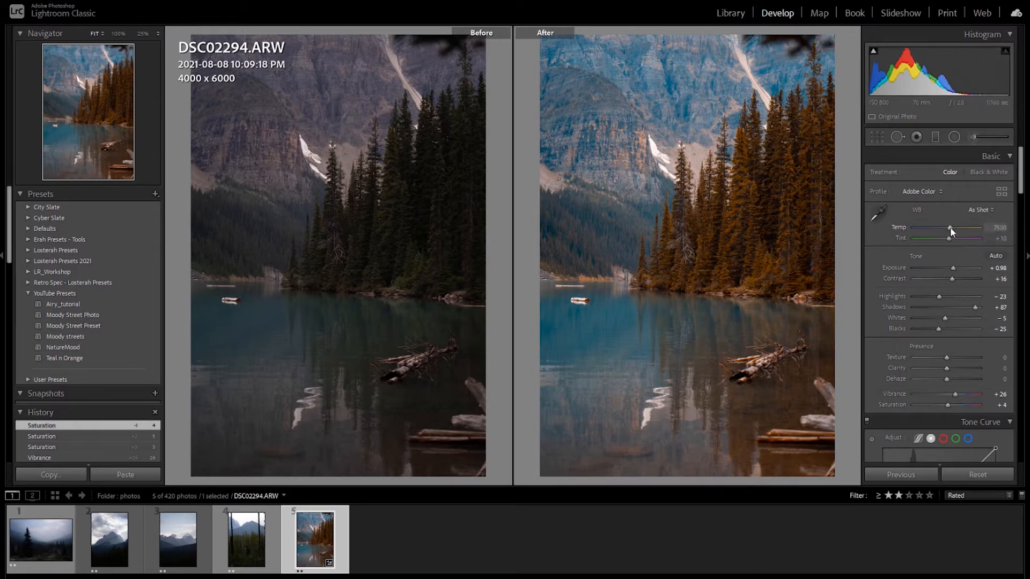
Set the white balance temperature to 7246 and the tint to 0
drag(950, 225, 949, 226)
click(998, 227)
text(7246)
key(Return)
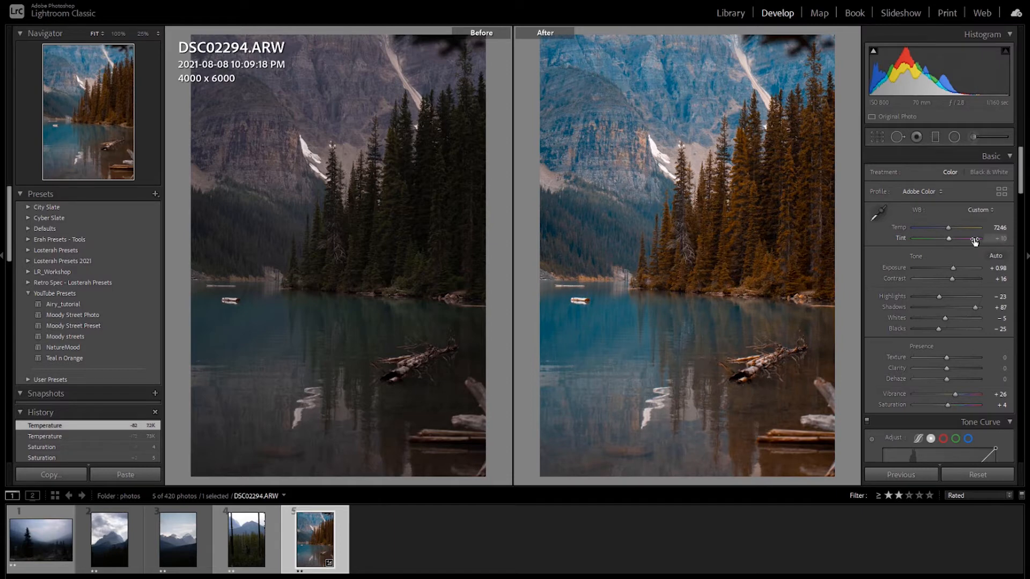
click(997, 238)
text(0)
key(Return)
Shape the RGB point curve into an S, with shadows at about 38/24, highlights at 189/205 and extra midtone points
scroll(874, 304, down, 2)
scroll(873, 303, down, 2)
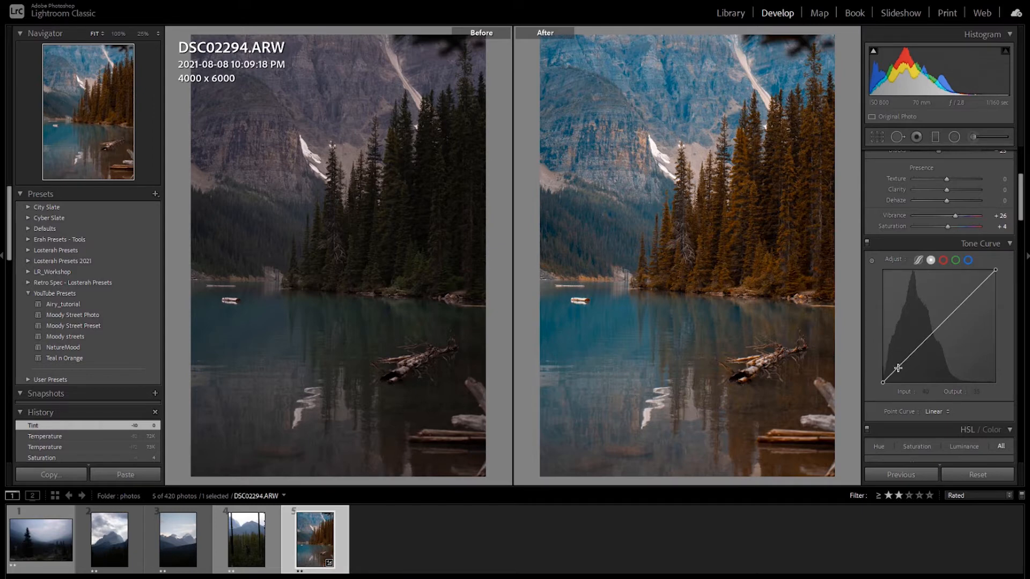
drag(900, 369, 900, 371)
drag(960, 306, 961, 298)
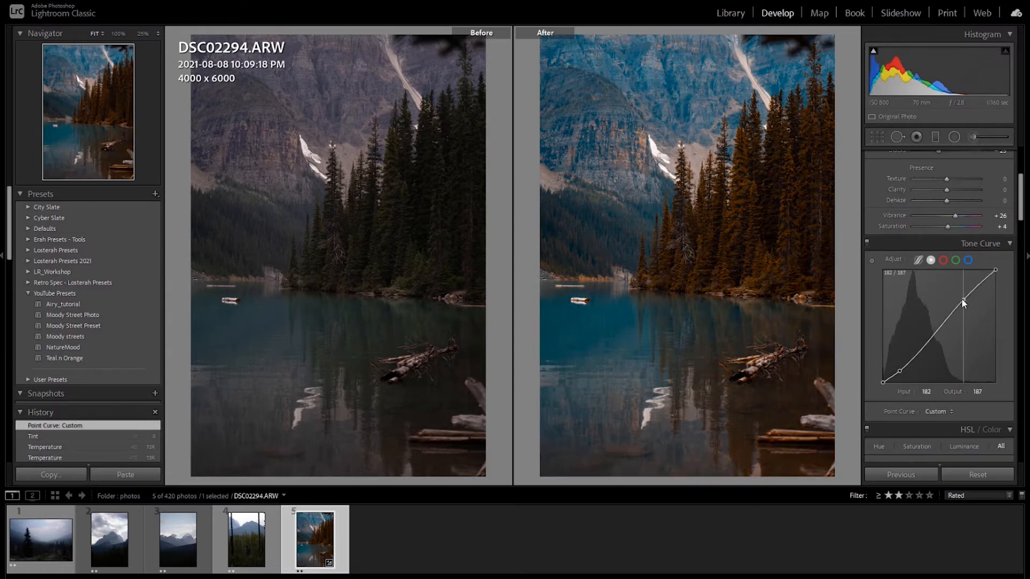
drag(960, 298, 966, 291)
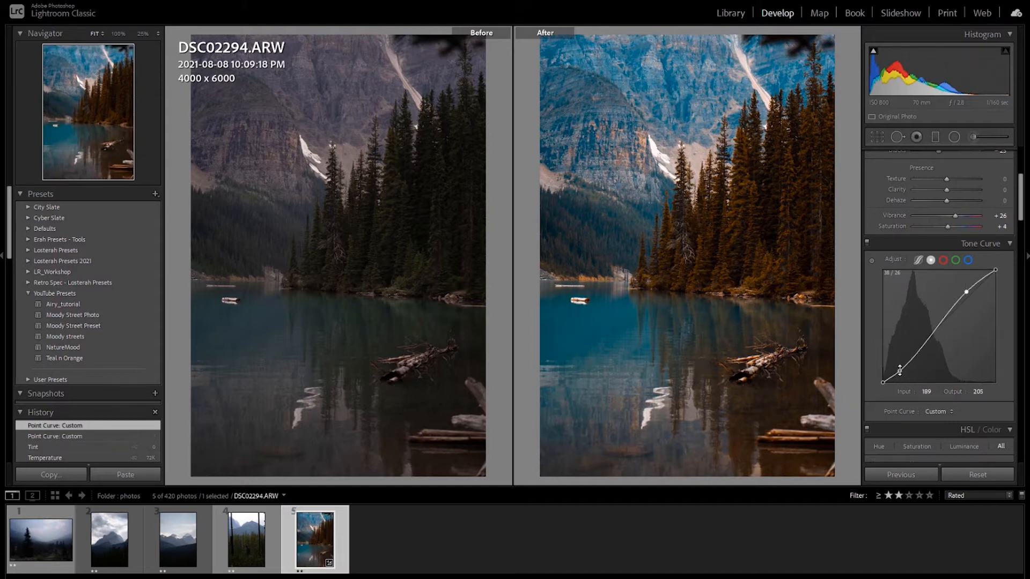
drag(919, 350, 899, 372)
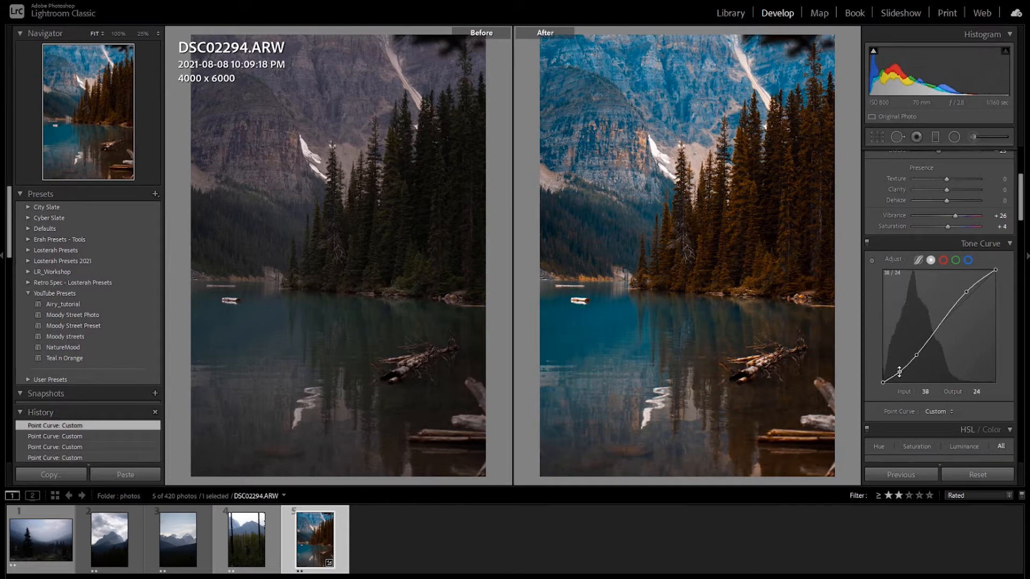
drag(936, 330, 938, 326)
Add a midtone point to the red channel's tone curve and a shadow point at about input 61, output 63
click(943, 261)
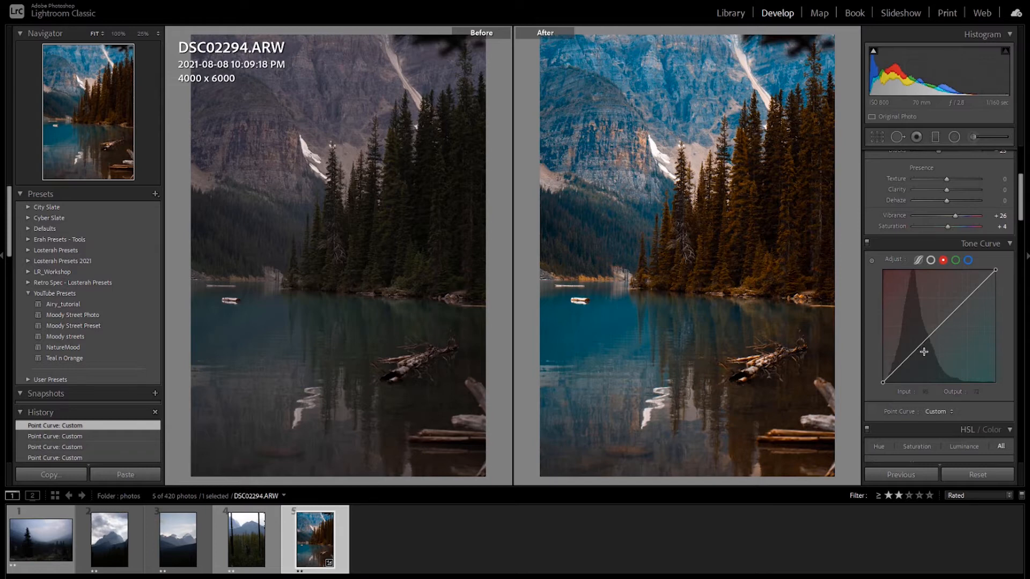
click(939, 327)
click(909, 355)
mouse_move(910, 357)
mouse_down()
mouse_move(945, 329)
mouse_move(914, 361)
mouse_up()
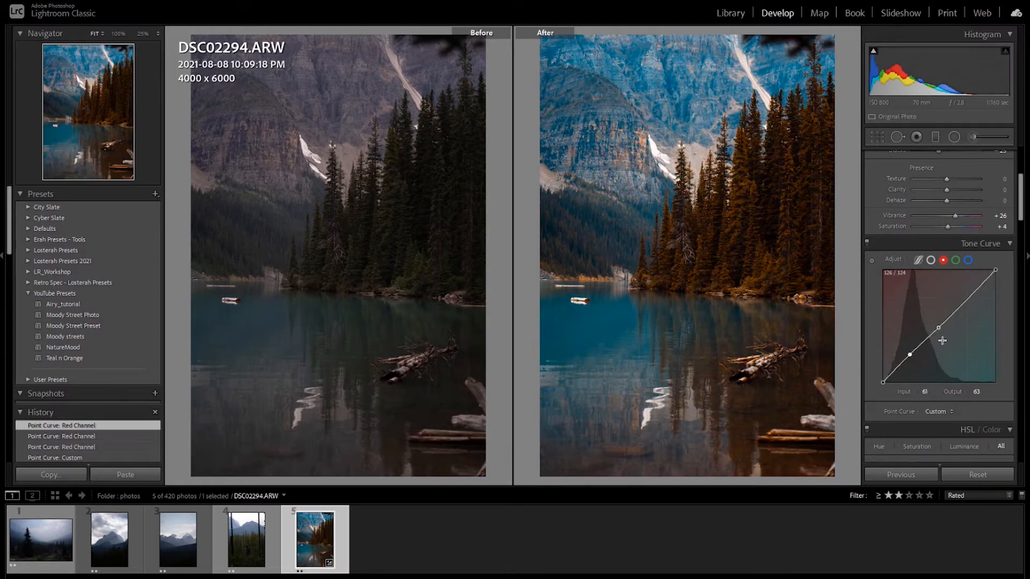
Add a deep shadow point to the red channel's tone curve at input 35, output 33, and fine-tune its midtone point
drag(938, 328, 938, 328)
drag(896, 368, 897, 370)
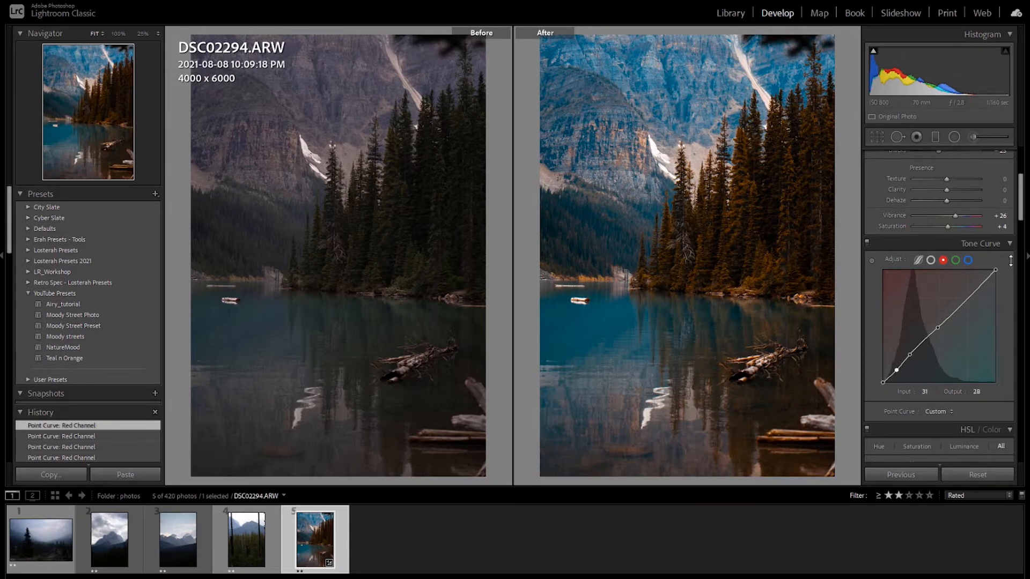
drag(938, 328, 937, 326)
drag(897, 370, 899, 368)
Compare the photo with the tone curve adjustments turned off and back on
click(867, 242)
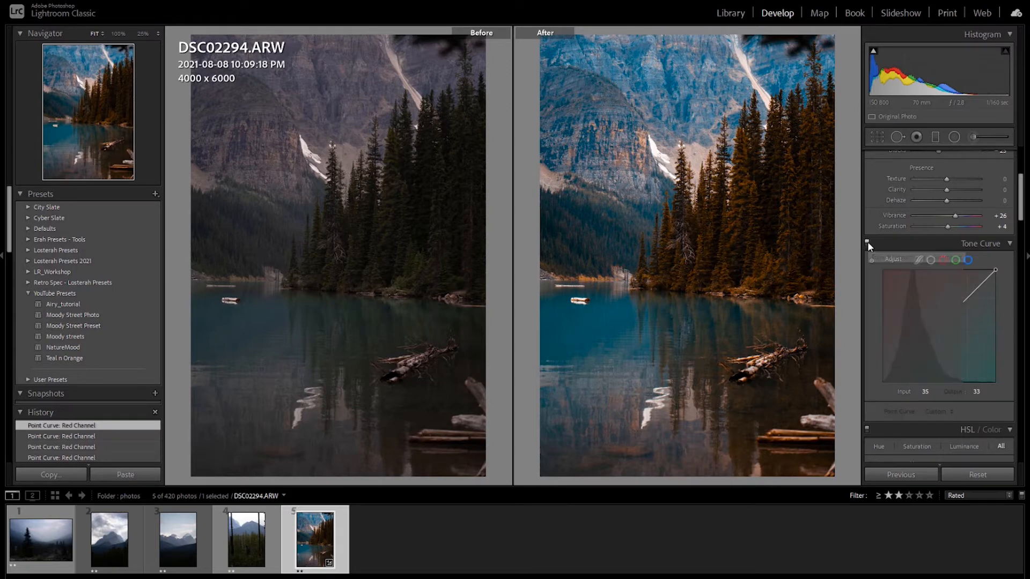
click(867, 242)
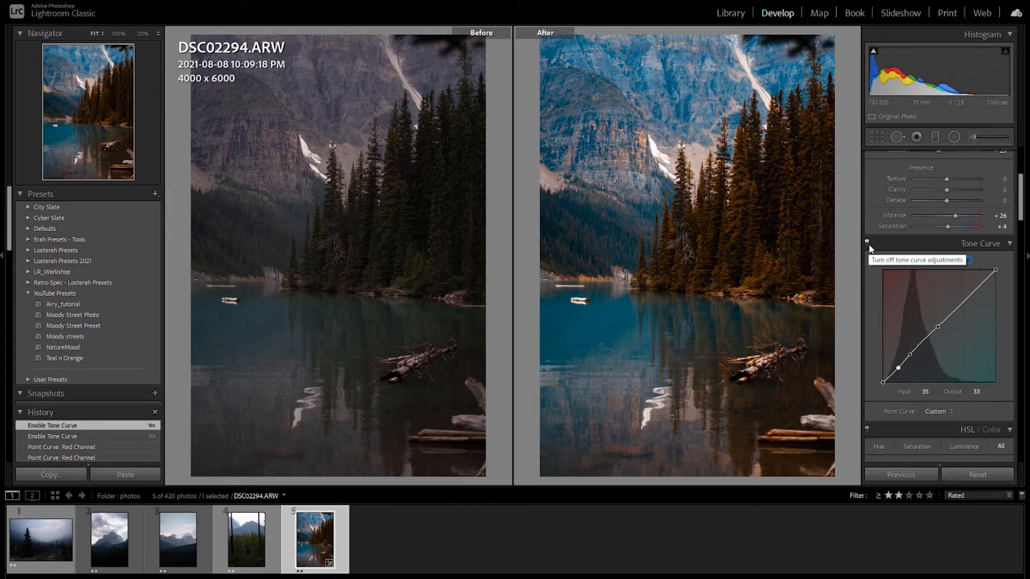
click(867, 244)
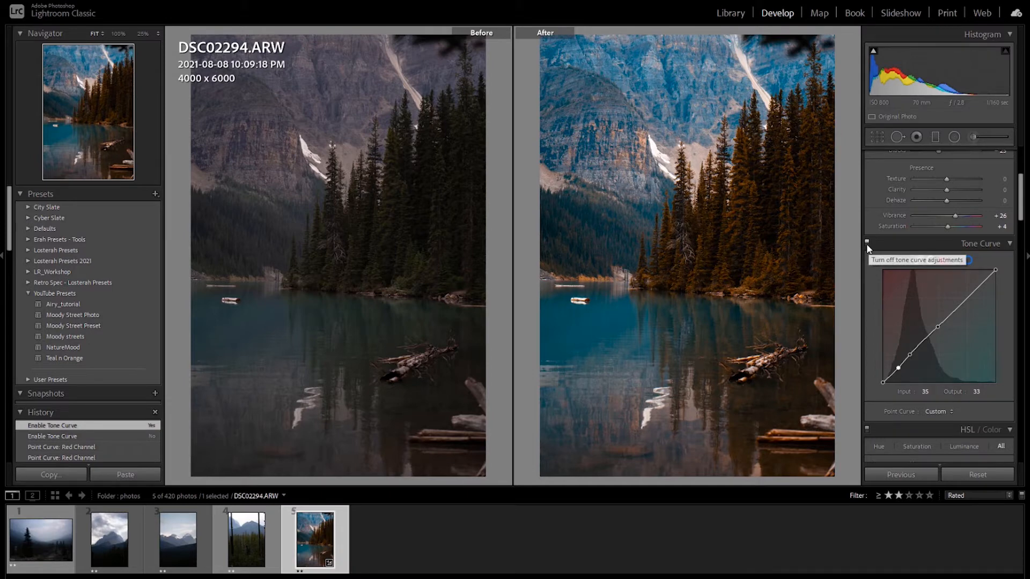
click(867, 243)
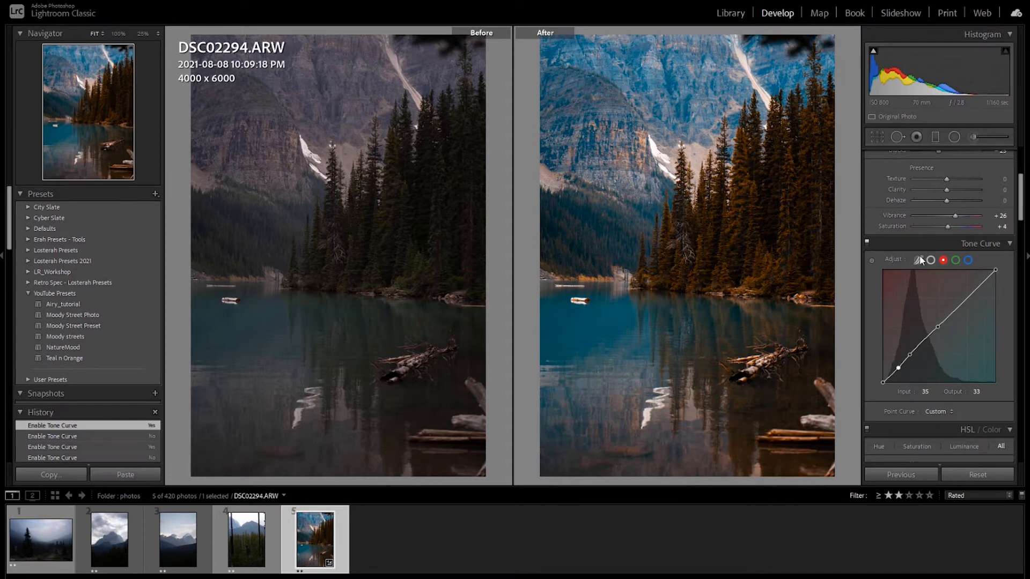
Add a midtone point, a shadow point at about input 61, output 63, and a deeper shadow point to the blue channel's tone curve
click(956, 260)
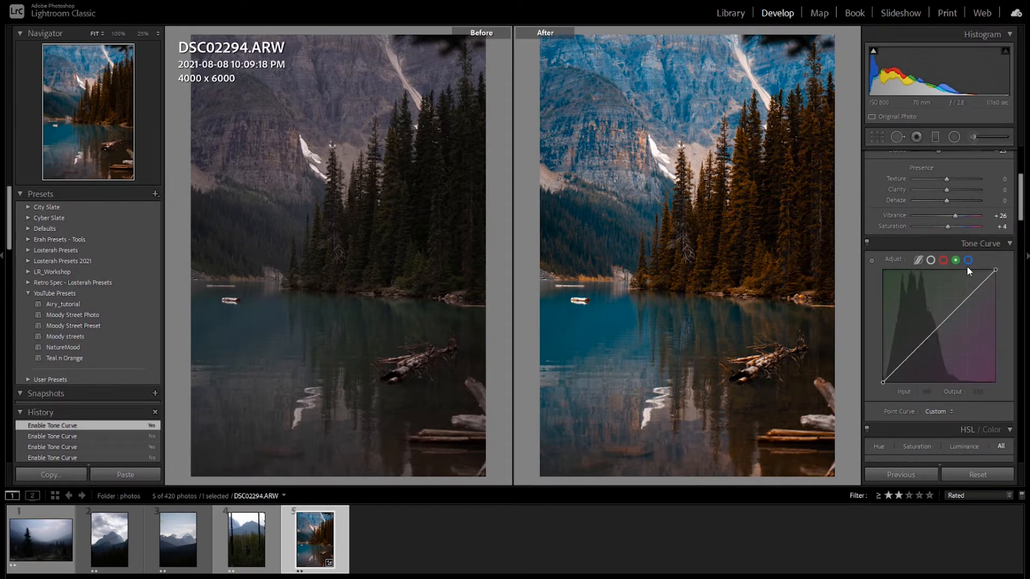
click(967, 260)
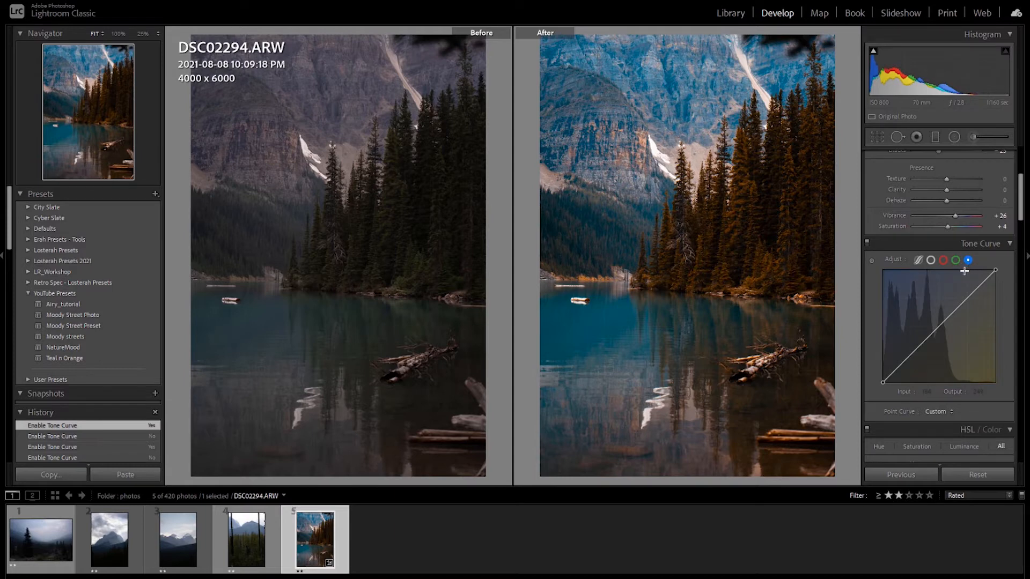
click(938, 327)
click(911, 355)
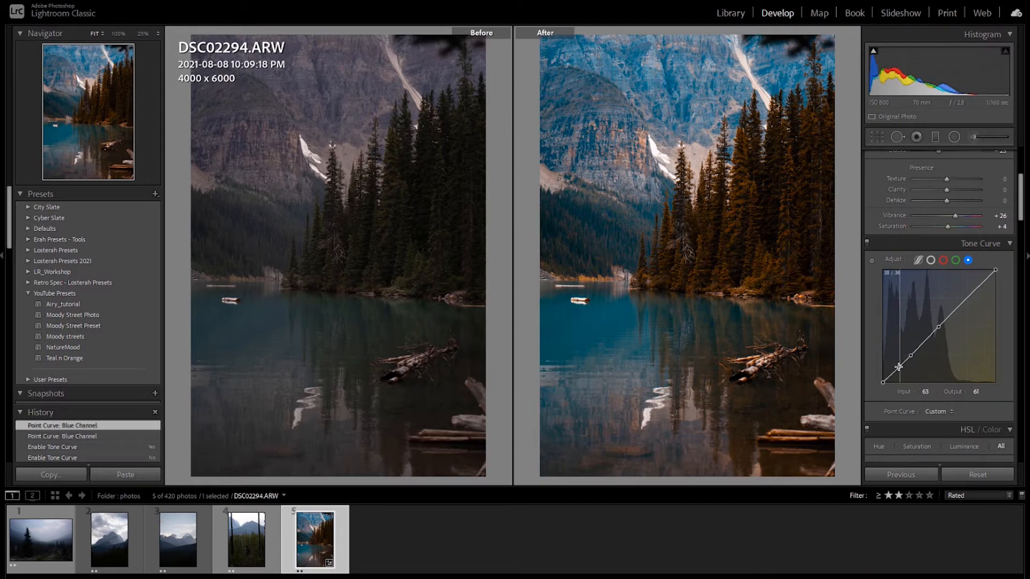
drag(899, 365, 910, 358)
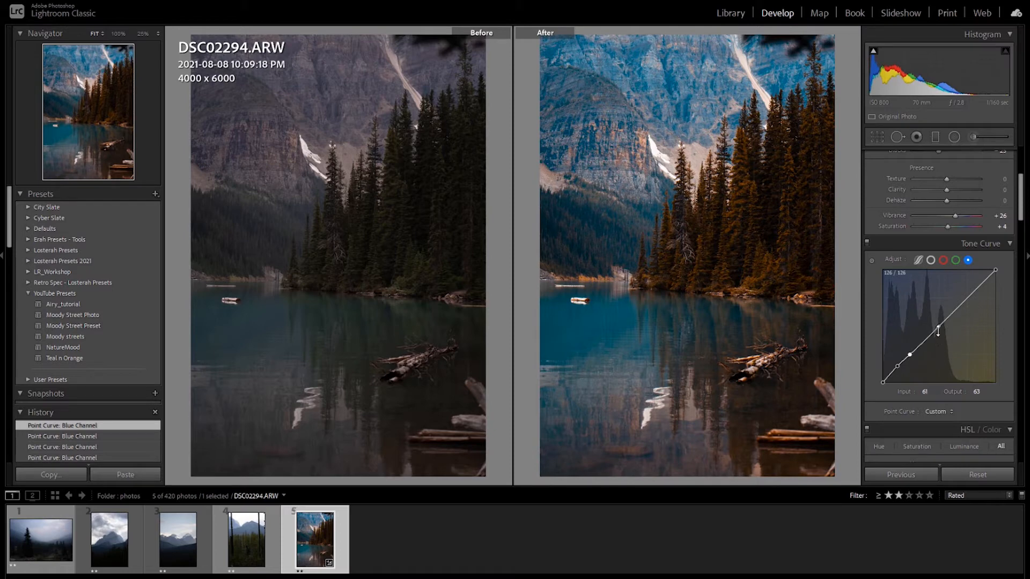
drag(938, 329, 939, 327)
click(896, 367)
drag(908, 355, 898, 366)
drag(899, 363, 899, 365)
Review the red channel's curve and compare the photo without and with the tone curve adjustments
click(943, 260)
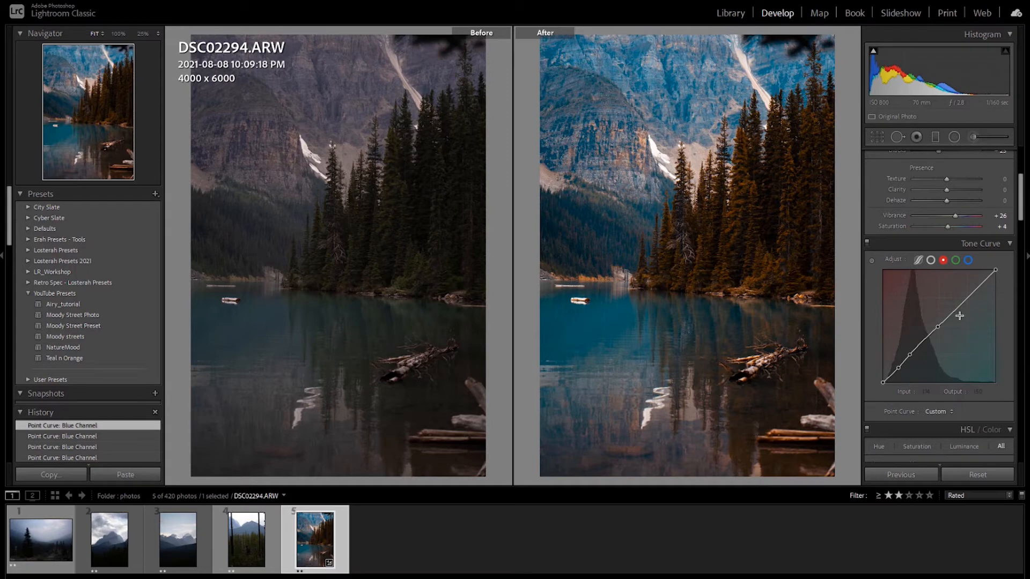
click(866, 242)
click(867, 244)
Try out hue shifts for red, orange and yellow, resetting each one to 0
scroll(872, 400, down, 5)
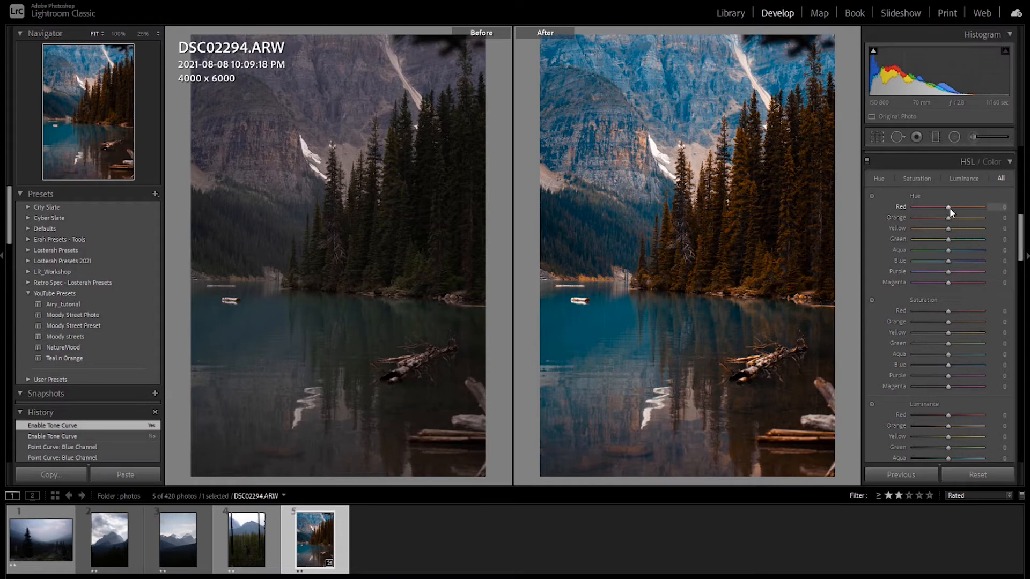
mouse_move(937, 208)
mouse_down()
mouse_move(920, 207)
mouse_move(937, 208)
mouse_up()
double_click(935, 208)
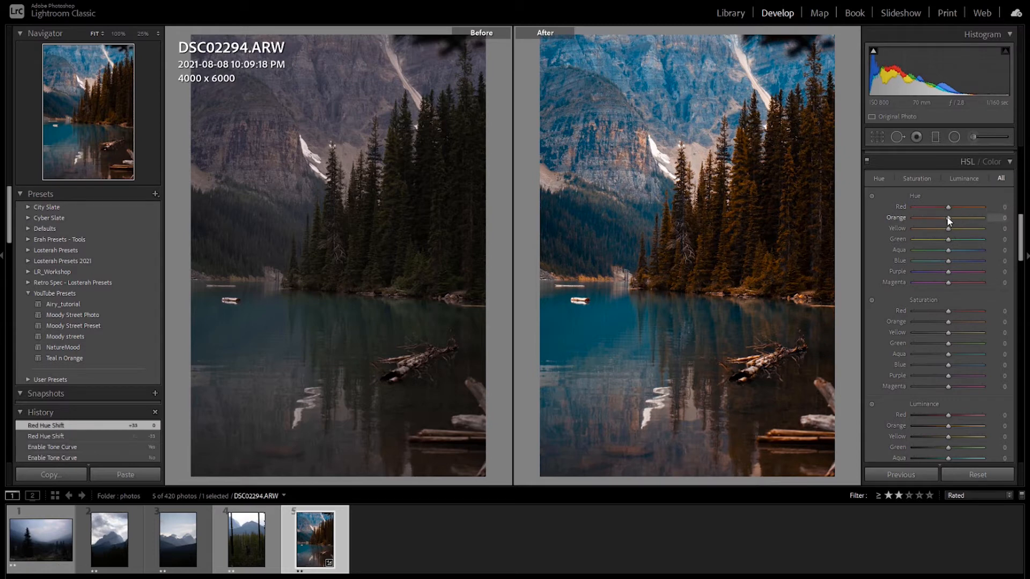
mouse_move(948, 216)
mouse_down()
mouse_move(908, 218)
mouse_move(966, 219)
mouse_move(911, 223)
mouse_move(947, 220)
mouse_up()
double_click(945, 218)
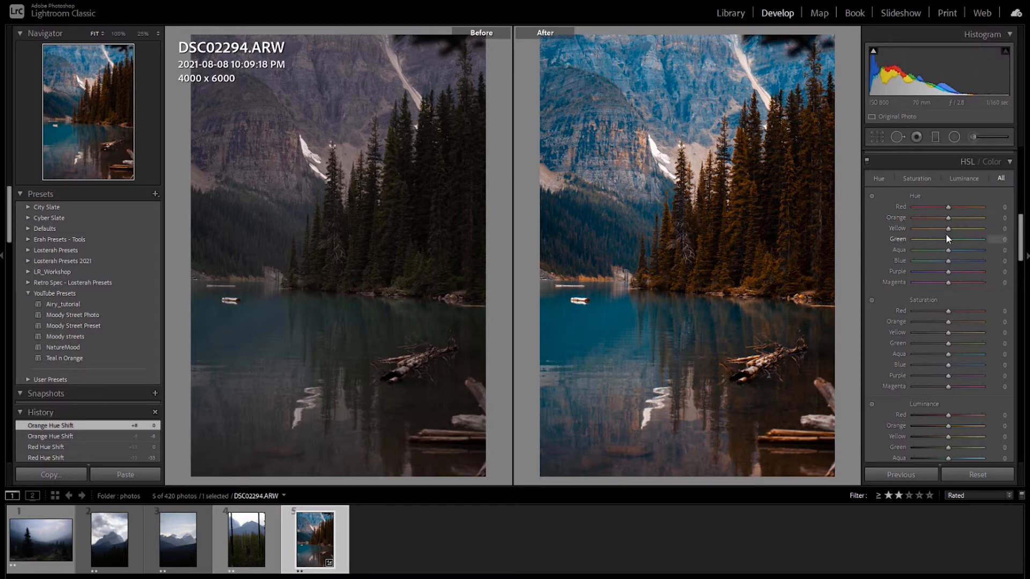
mouse_move(948, 229)
mouse_down()
mouse_move(939, 230)
mouse_move(970, 232)
mouse_move(900, 229)
mouse_move(974, 227)
mouse_move(922, 227)
mouse_move(945, 232)
mouse_up()
mouse_move(944, 235)
mouse_down()
mouse_move(919, 234)
mouse_move(951, 235)
mouse_up()
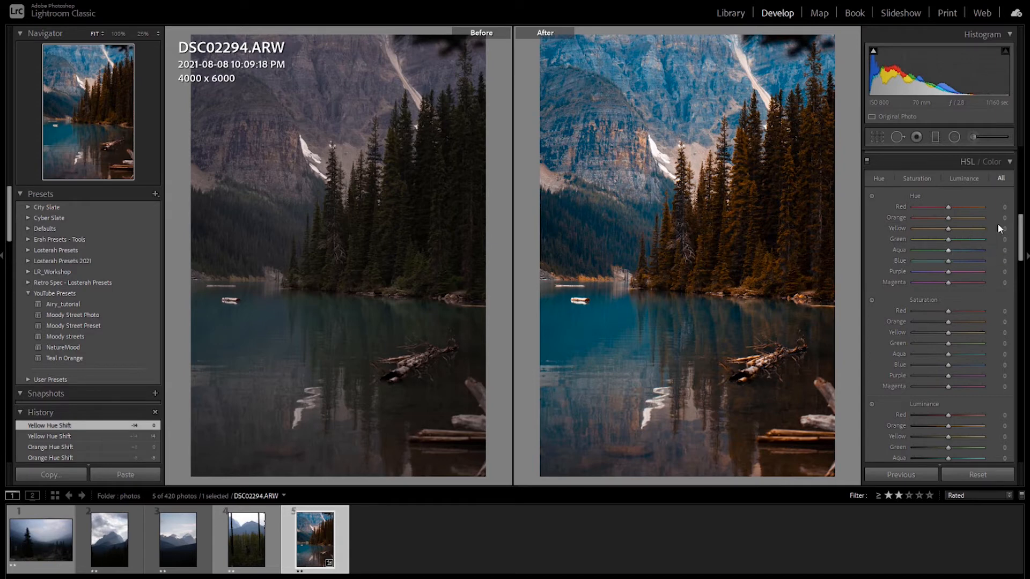
Set the HSL hue of red to -12, orange to -17 and yellow to -87
click(1004, 207)
text(-12)
key(Return)
click(1004, 218)
text(-17)
key(Return)
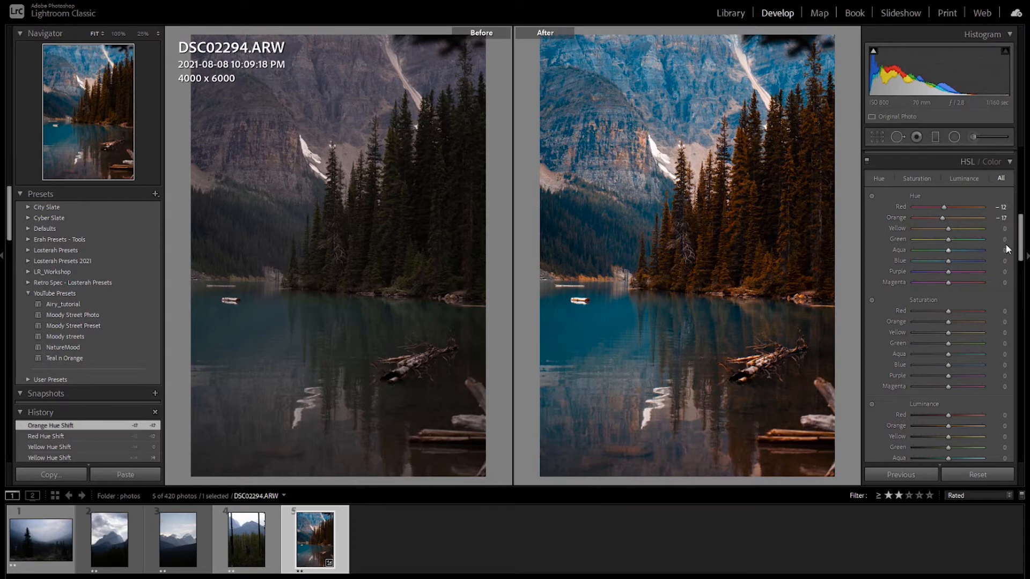
click(1007, 230)
text(- 87)
key(Return)
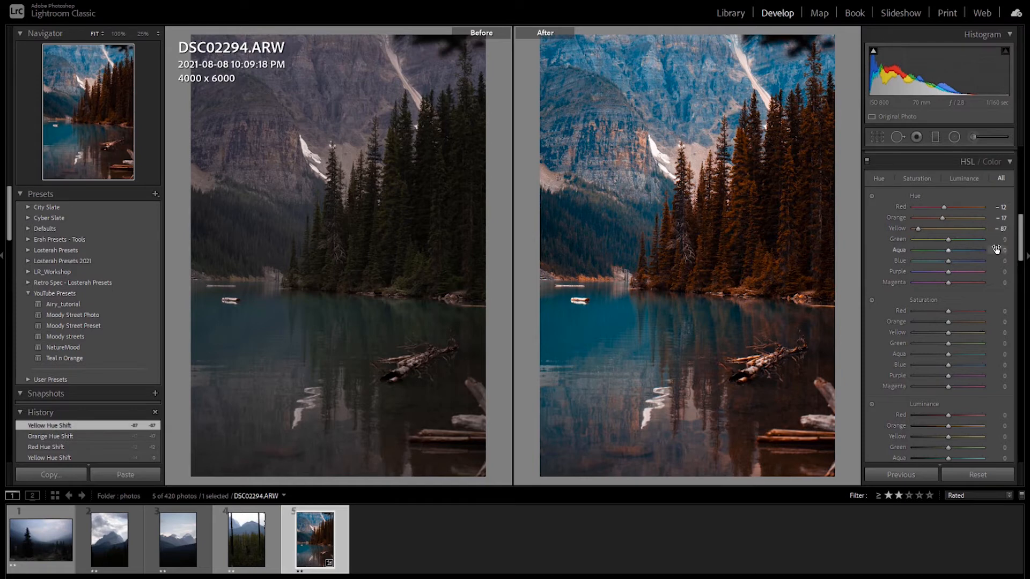
Set the HSL hue of green to +48 and aqua to +100
mouse_move(948, 240)
mouse_down()
mouse_move(988, 237)
mouse_move(967, 239)
mouse_up()
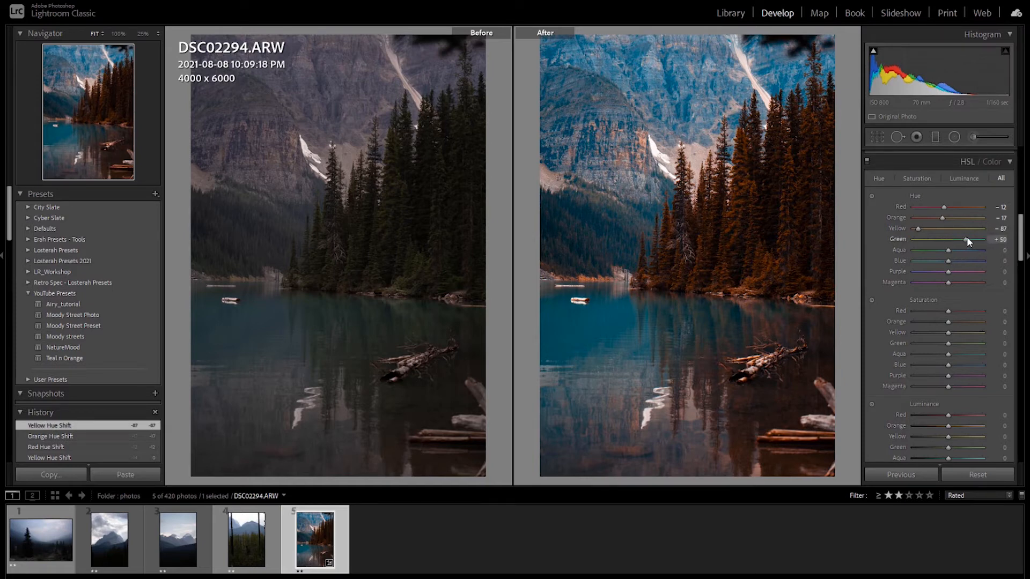
click(1004, 241)
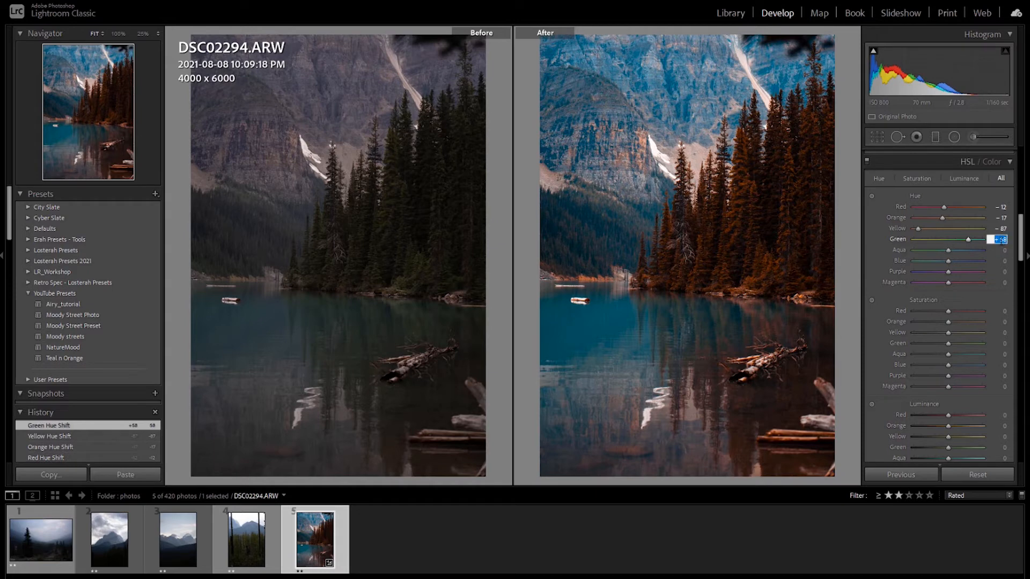
text(48)
key(Return)
click(998, 250)
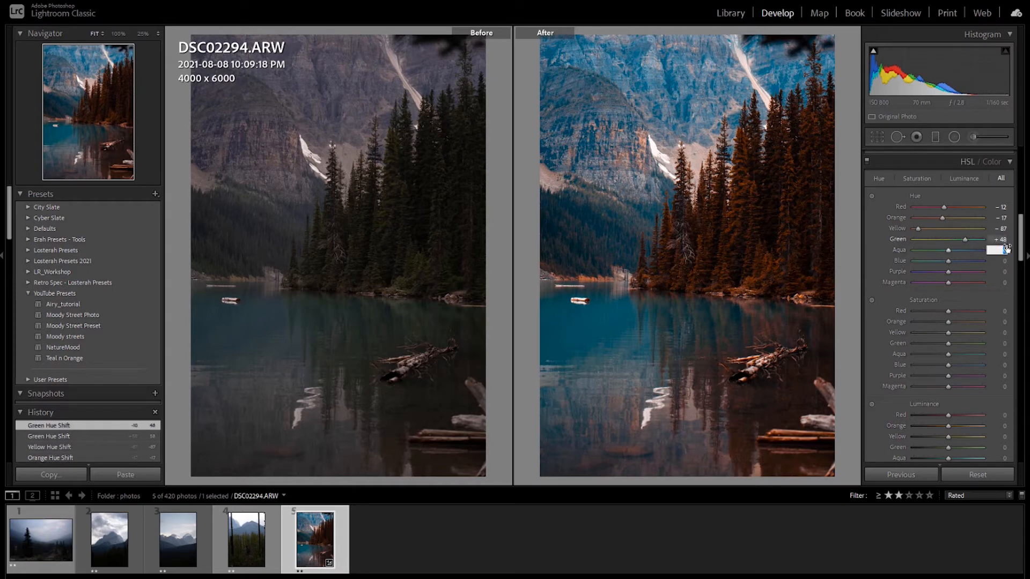
text(100)
key(Return)
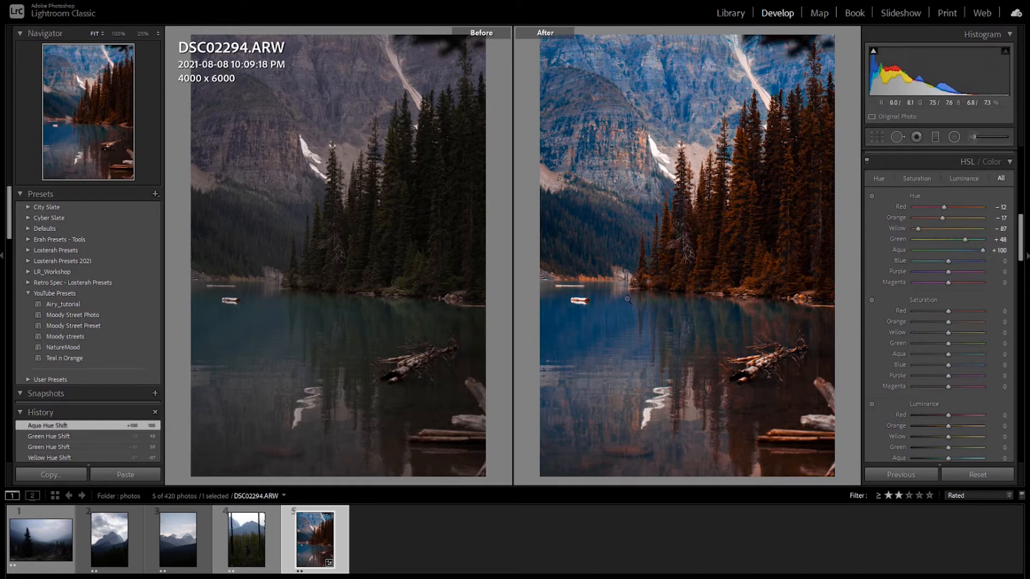
Try the aqua hue at -86 and the blue hue at -59, restoring aqua to +100 and blue to 0
drag(983, 249, 919, 253)
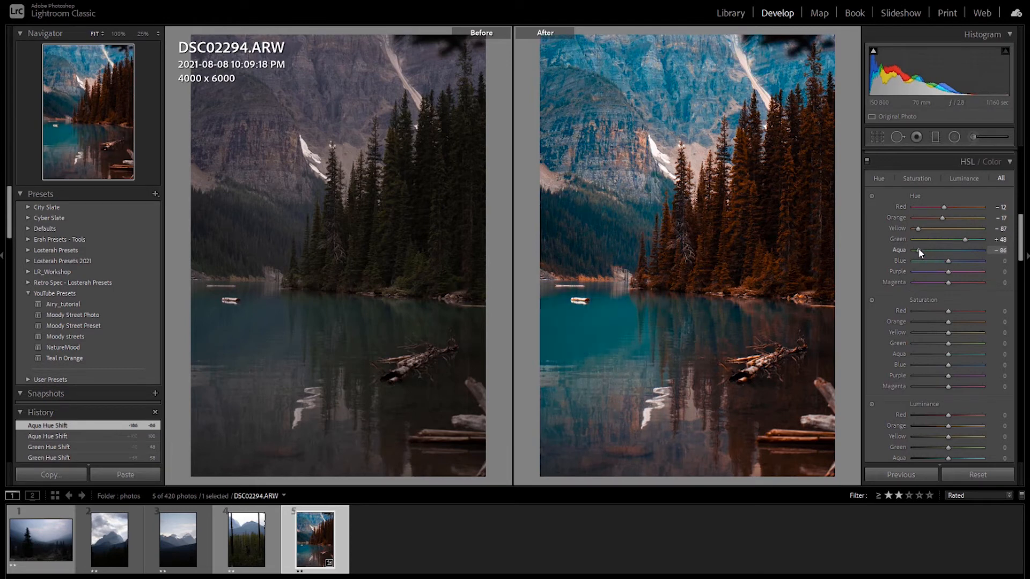
drag(915, 253, 1000, 255)
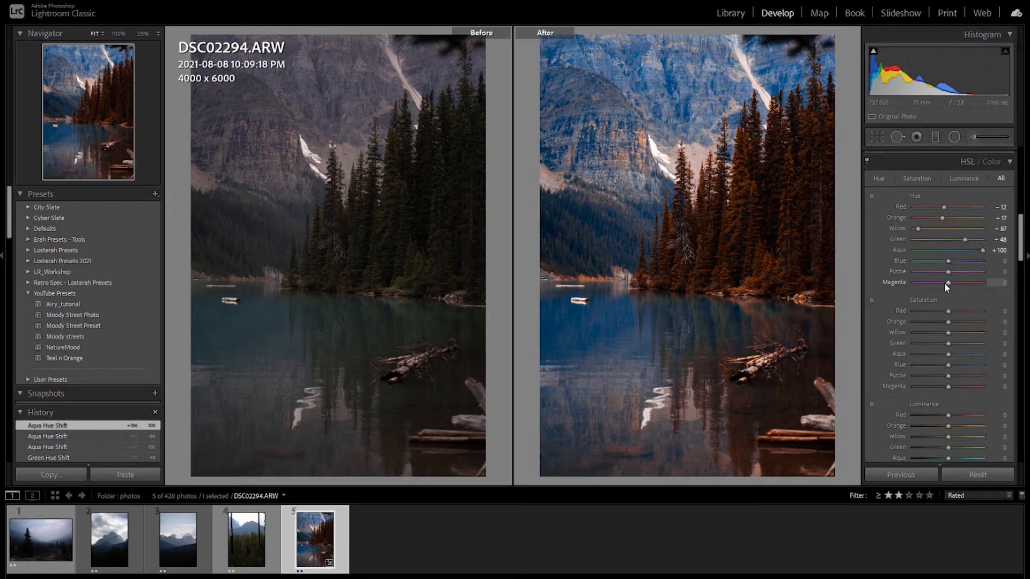
scroll(885, 320, down, 3)
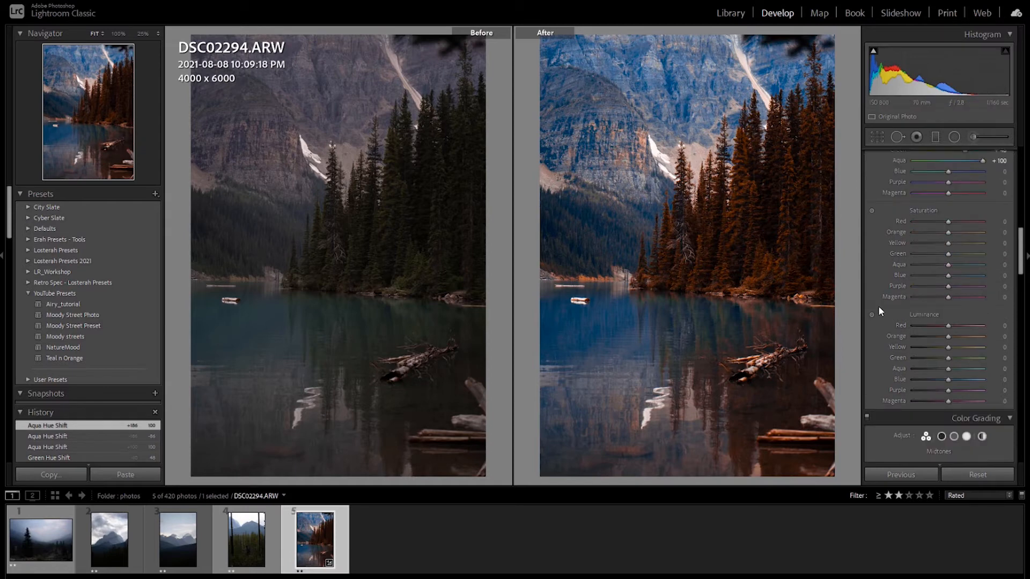
mouse_move(918, 172)
mouse_down()
mouse_move(974, 173)
mouse_move(926, 175)
mouse_up()
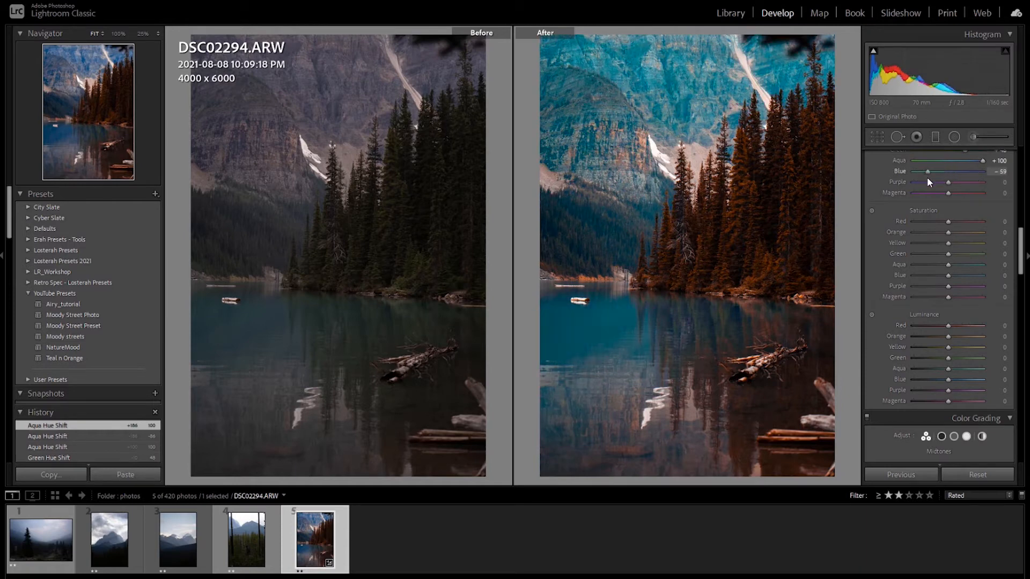
key(ctrl+z)
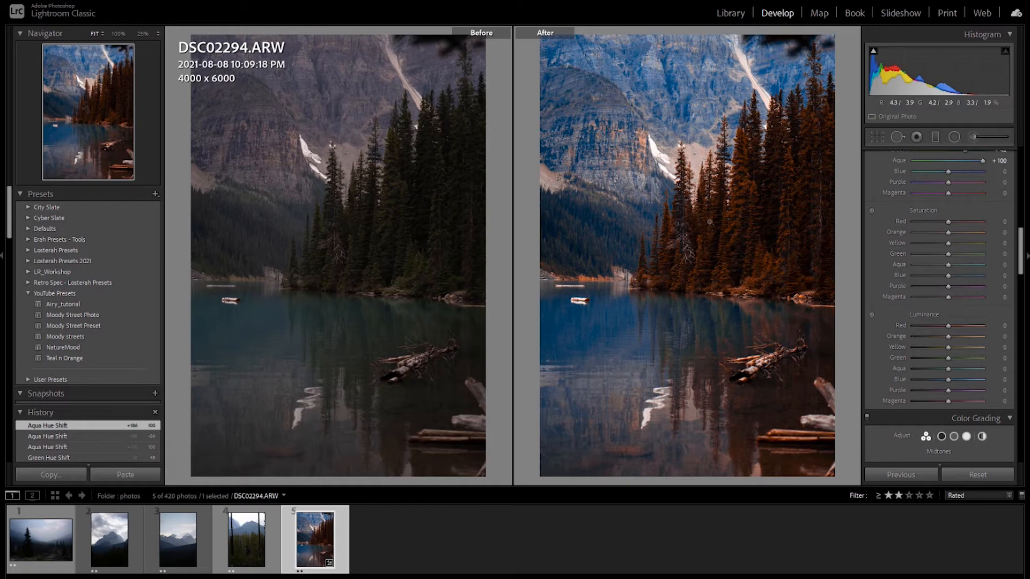
Set the HSL saturation of red to -49 and orange to -33
click(998, 221)
text(-)
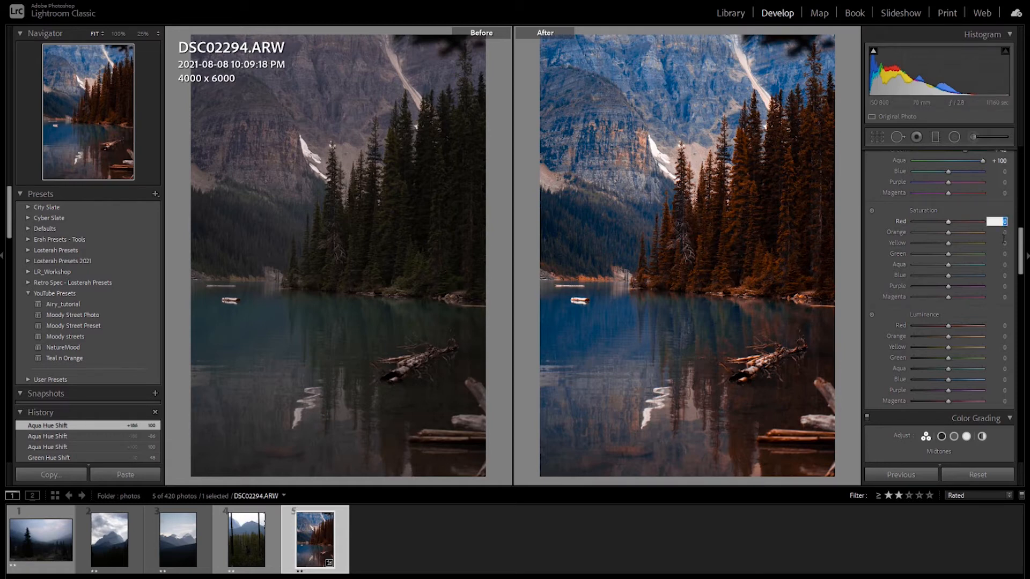
text(449)
key(BackSpace)
key(BackSpace)
key(Return)
click(997, 221)
text(9)
key(Return)
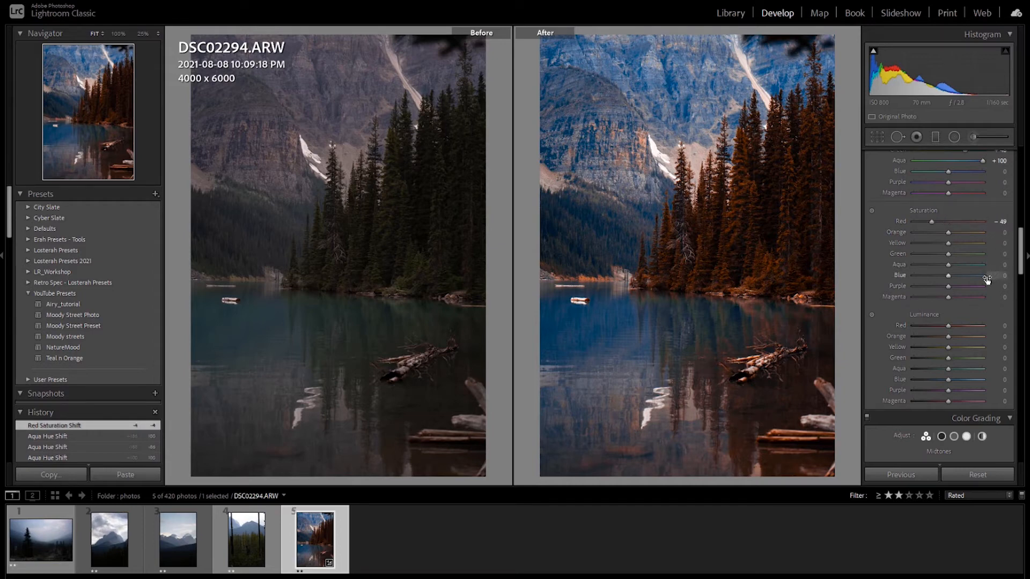
click(999, 233)
text(-33)
key(Return)
Reduce the HSL saturation of yellow to -87 and green to -73
click(1004, 244)
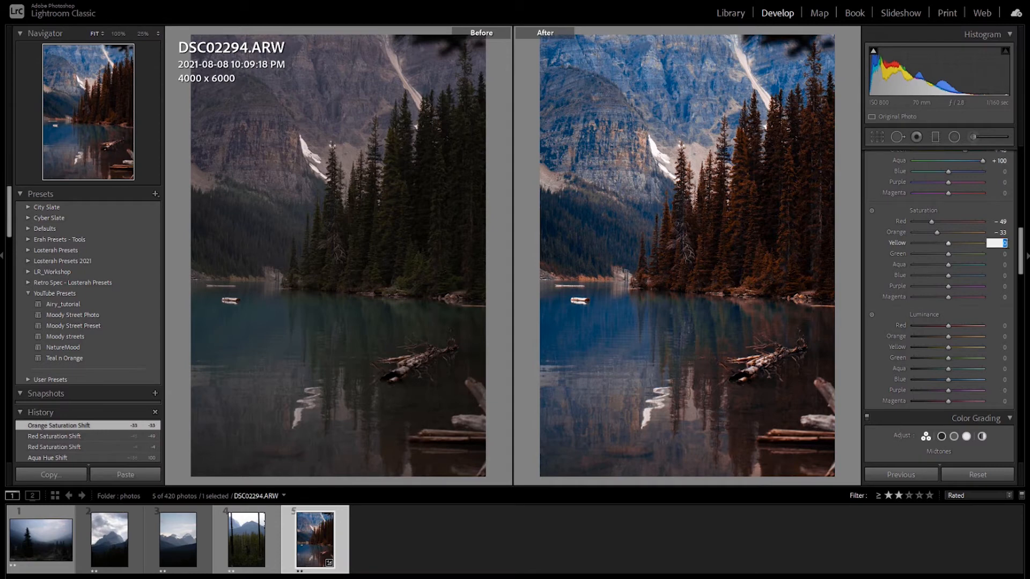
key(BackSpace)
text(-87)
key(Return)
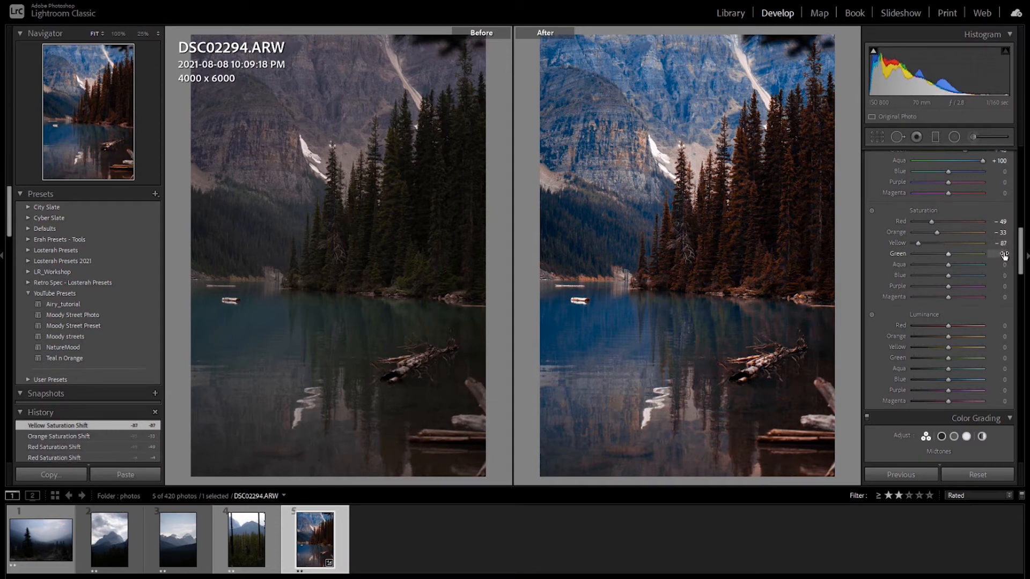
click(1004, 254)
text(-73)
key(Return)
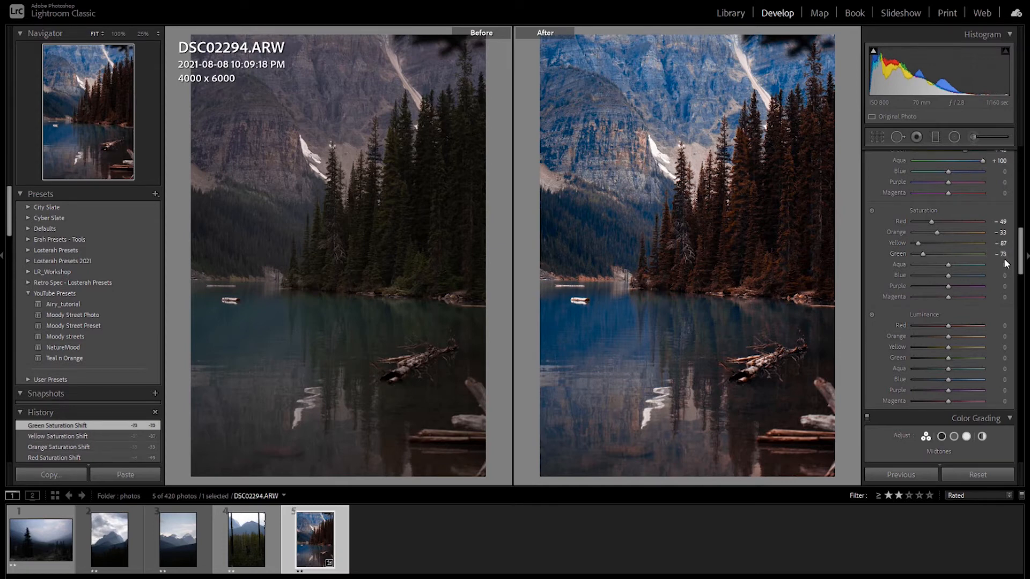
Lower the HSL saturation of aqua to -39 and blue to -58
click(1005, 264)
text(-39)
key(Return)
click(1006, 276)
text(-5)
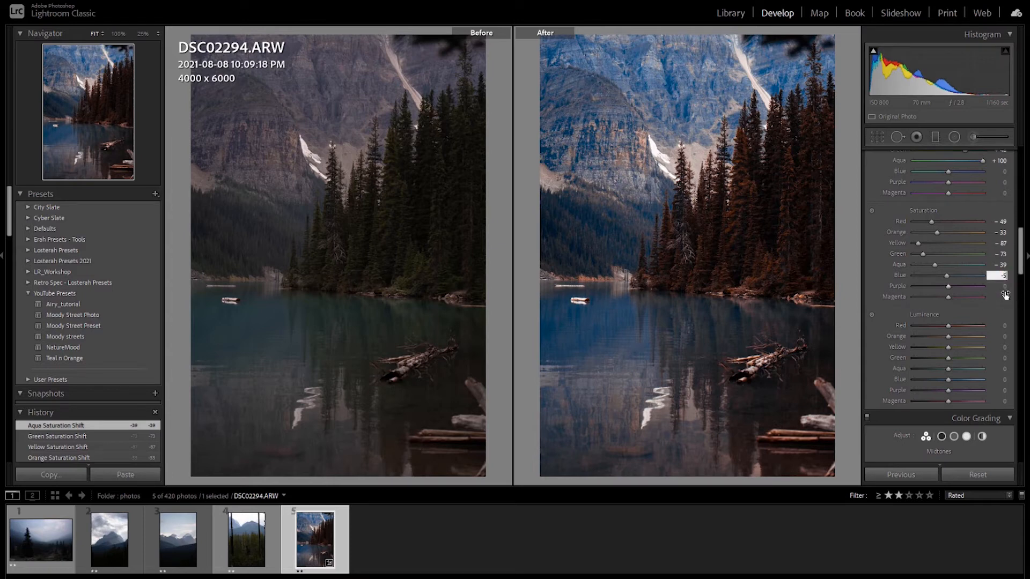
text(8)
key(Return)
Set the HSL saturation of purple to -53 and magenta to -51
click(1004, 286)
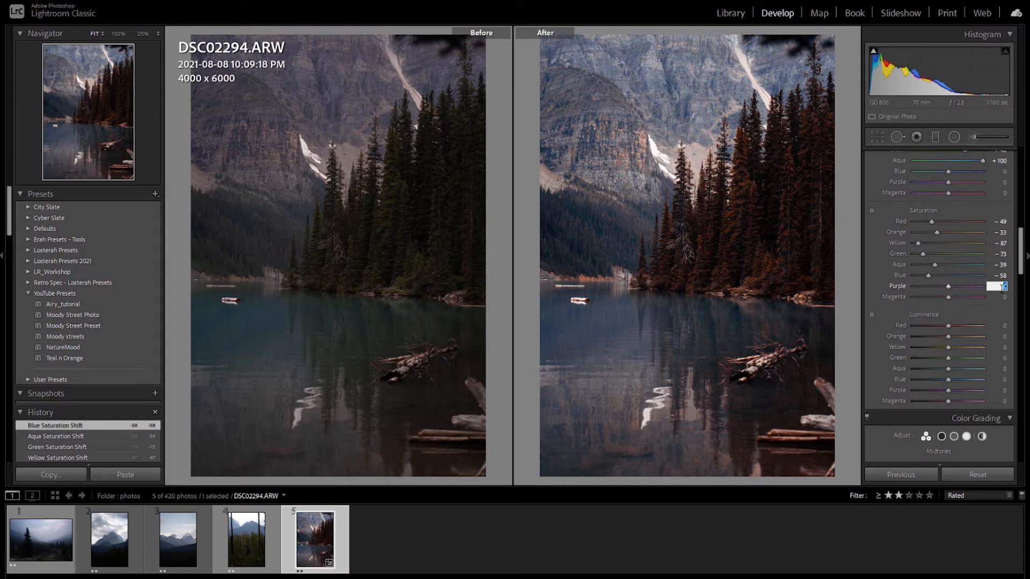
key(BackSpace)
text(-53)
key(Return)
click(1001, 297)
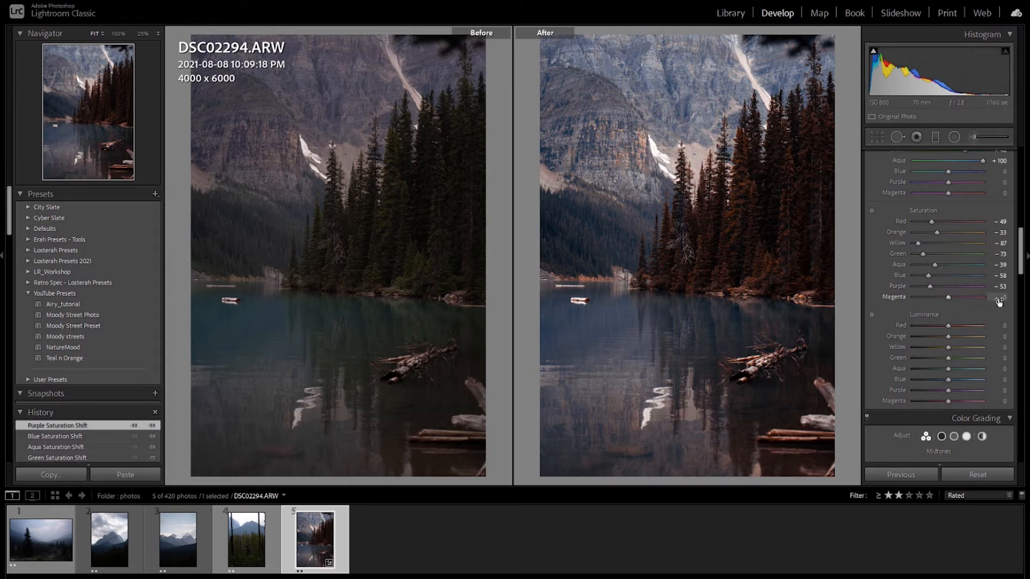
text(-51)
key(Return)
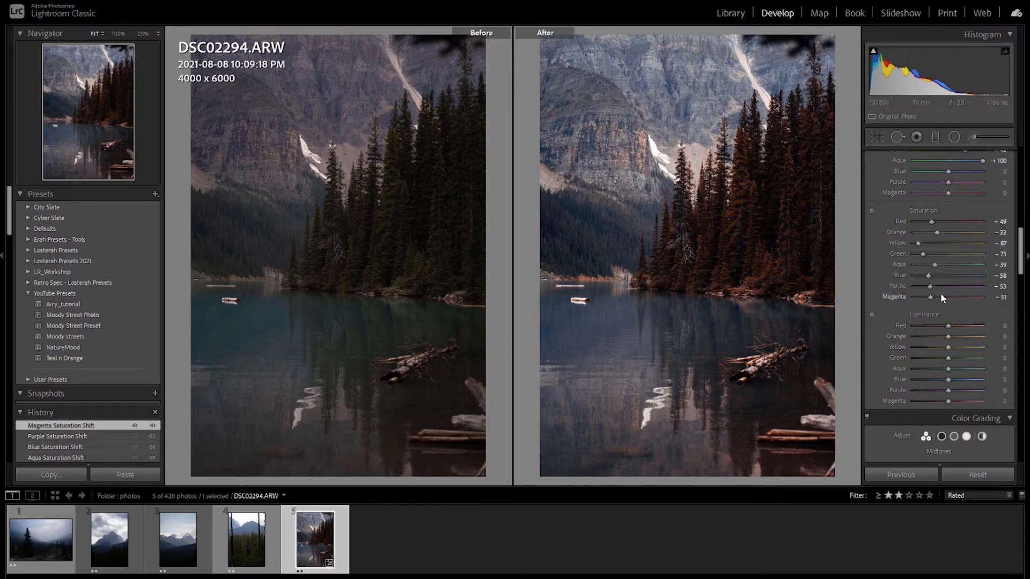
Enable chromatic aberration removal in the lens corrections
scroll(908, 303, down, 5)
scroll(877, 300, up, 2)
scroll(876, 301, down, 3)
click(892, 355)
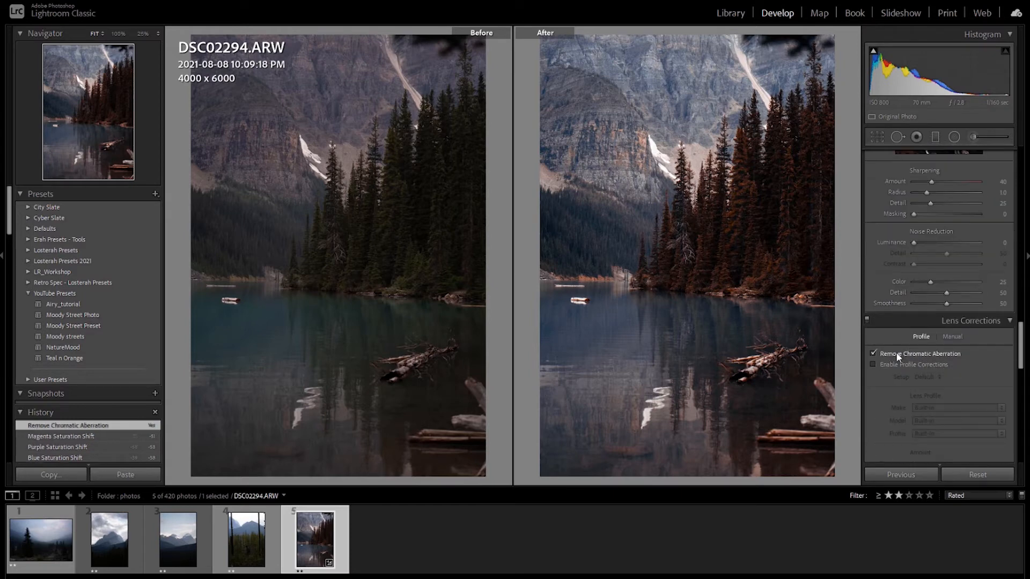
scroll(899, 356, up, 5)
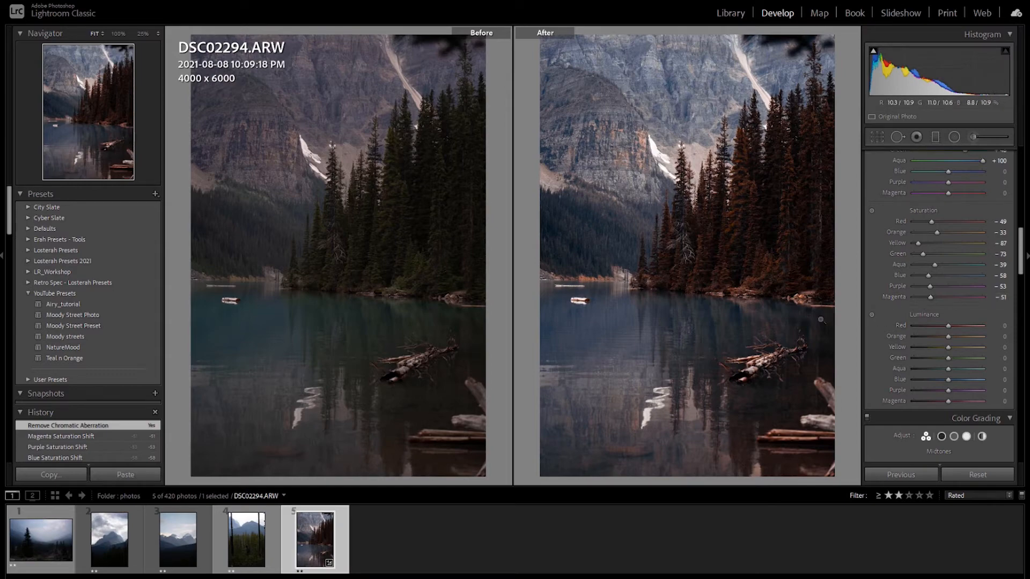
click(648, 202)
drag(782, 137, 642, 281)
drag(831, 192, 666, 249)
click(666, 249)
scroll(884, 308, up, 3)
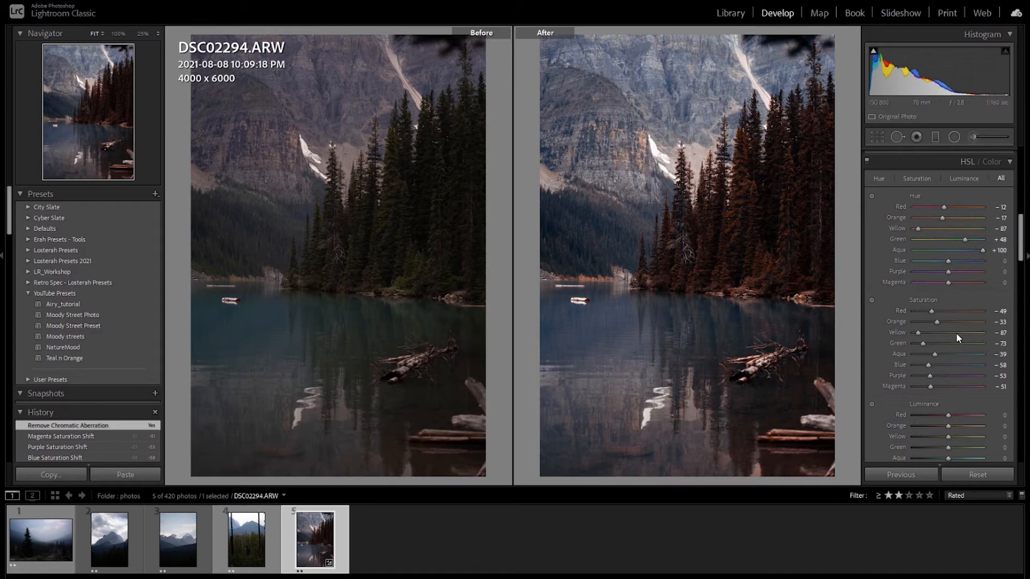
Open the Shadows wheel on its own in Color Grading
scroll(885, 343, down, 3)
scroll(884, 344, down, 3)
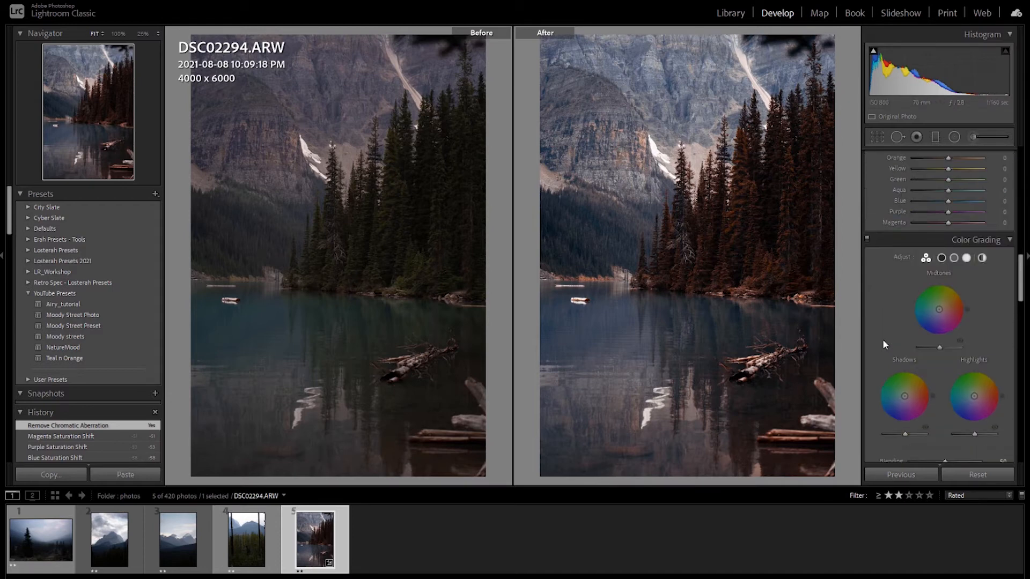
scroll(885, 301, down, 3)
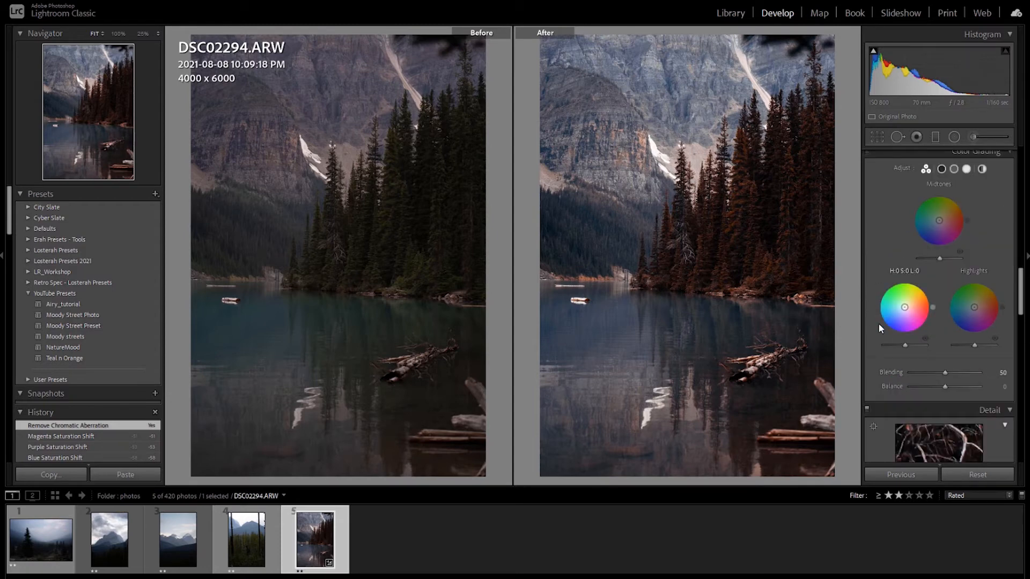
click(941, 168)
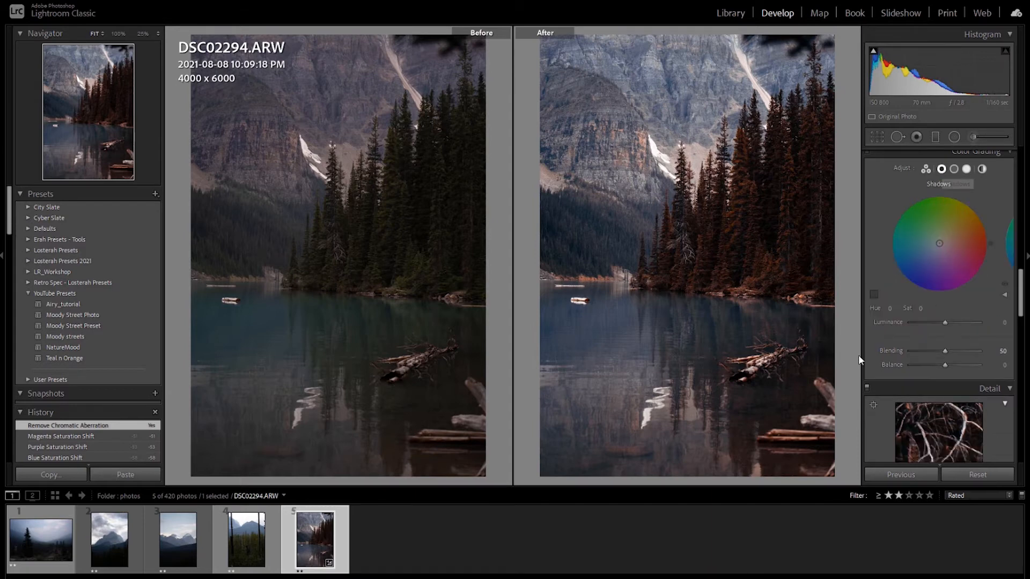
click(892, 308)
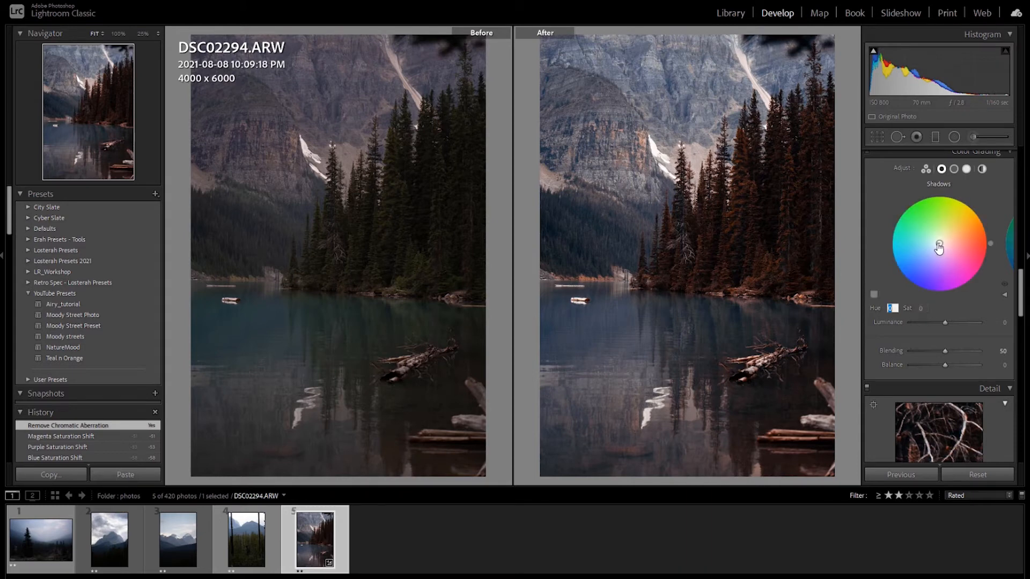
drag(940, 248, 935, 248)
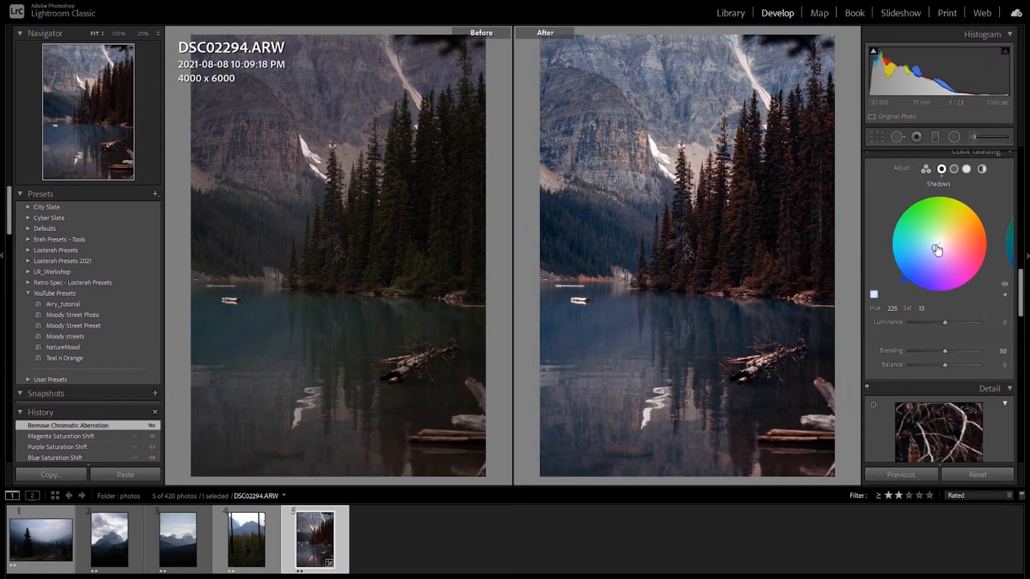
key(ctrl+z)
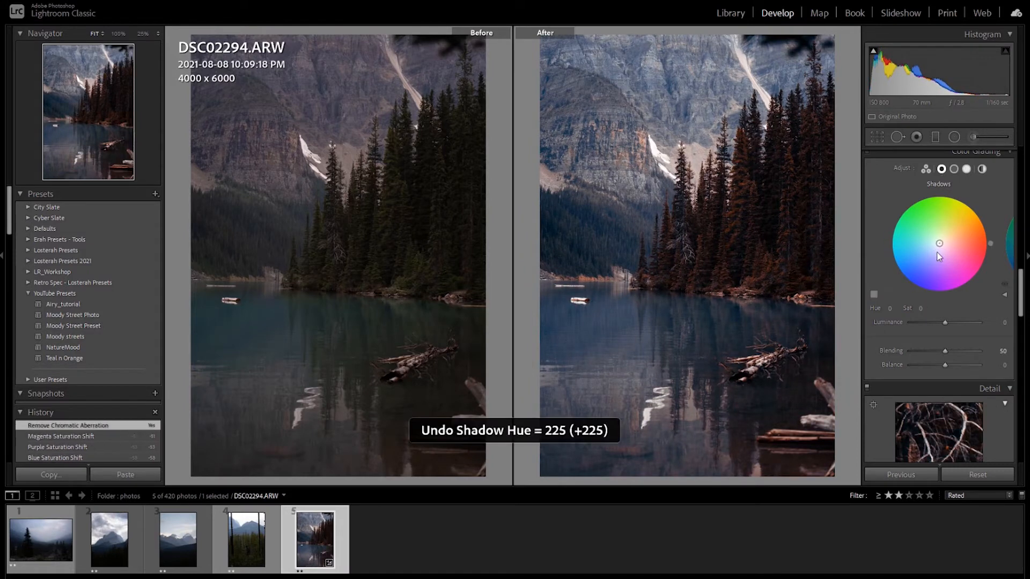
Set the color grading shadows to hue 197 and saturation 10
click(892, 308)
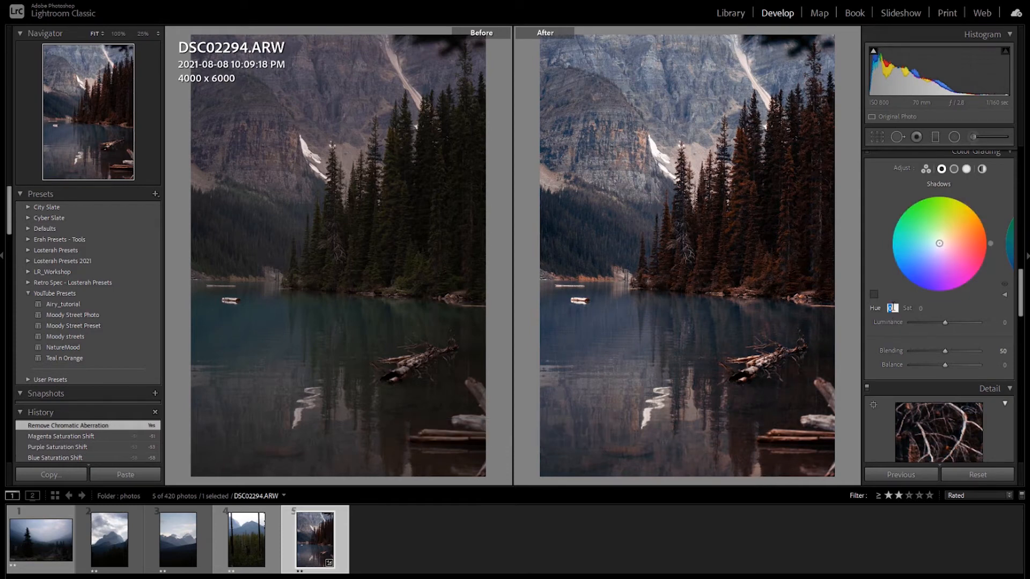
text(197)
key(Tab)
text(10)
key(Return)
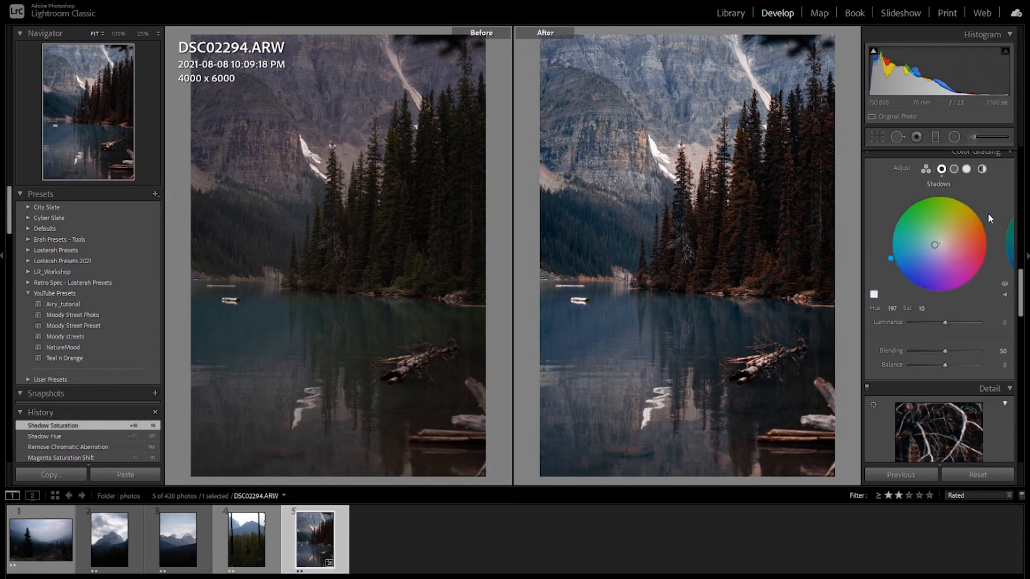
Set the color grading highlights to hue 215 and saturation 6
click(967, 169)
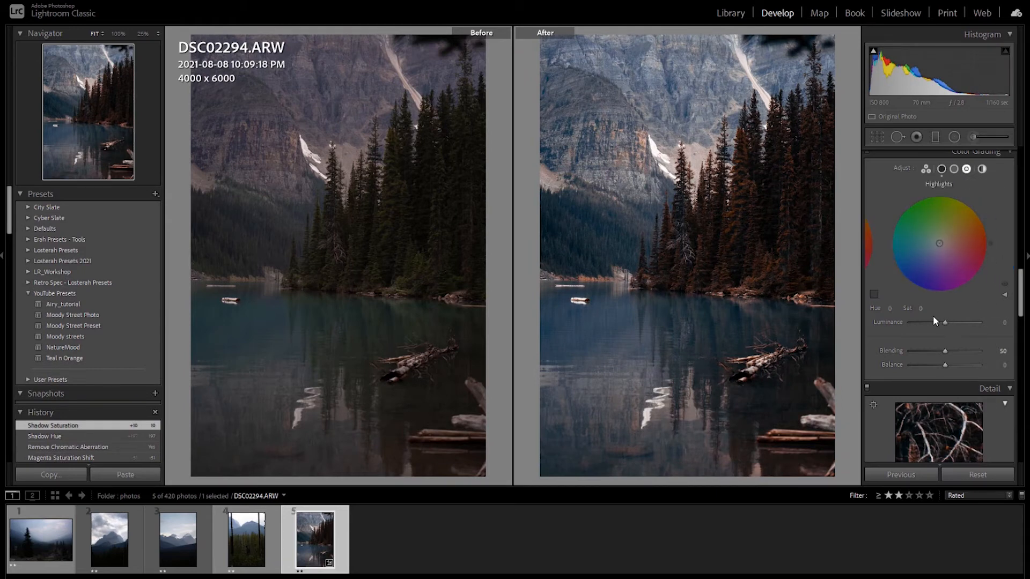
click(892, 309)
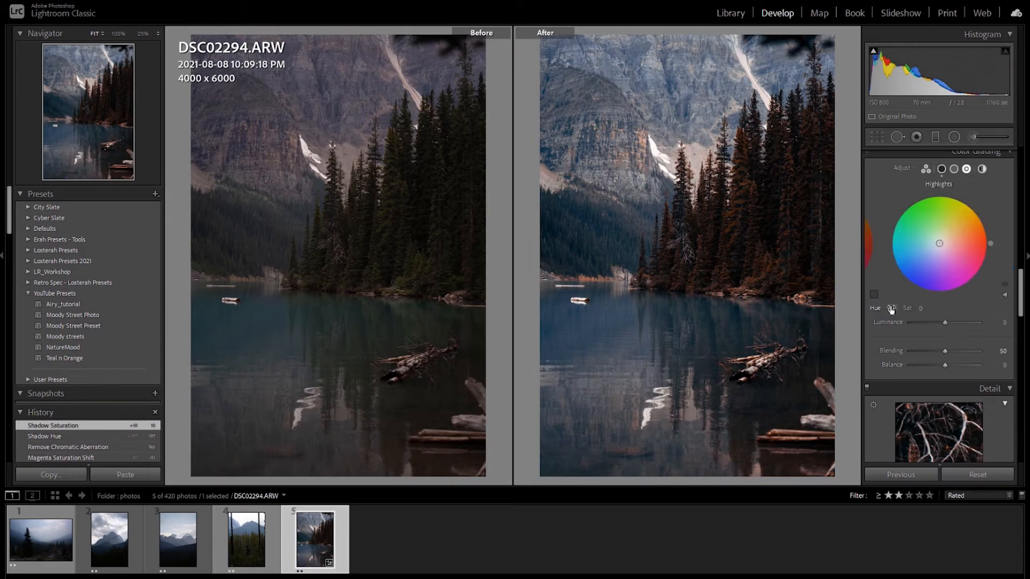
click(921, 308)
text(6)
key(Return)
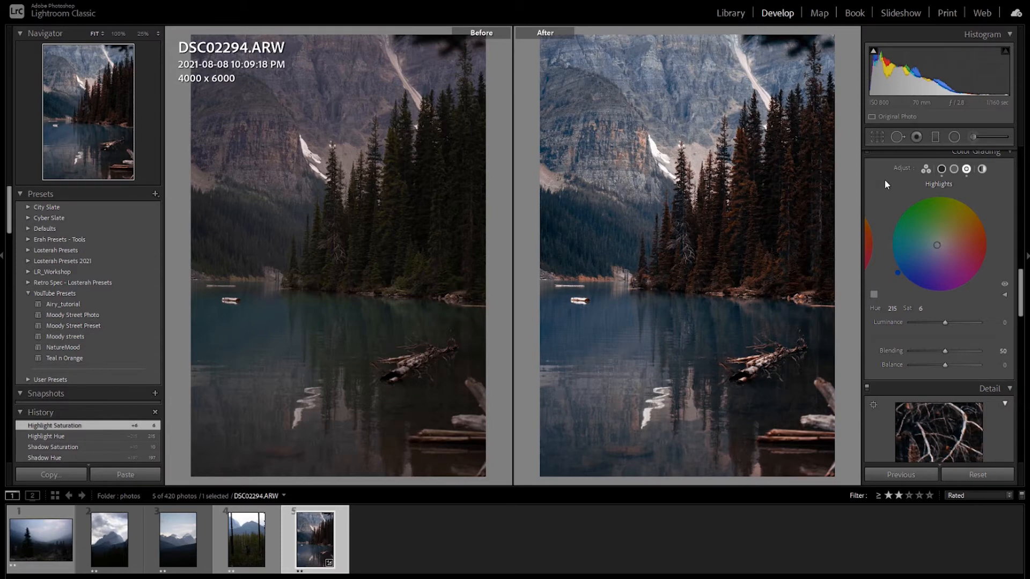
Turn the color grading off and back on to compare its effect on the photo
scroll(883, 180, up, 2)
click(867, 237)
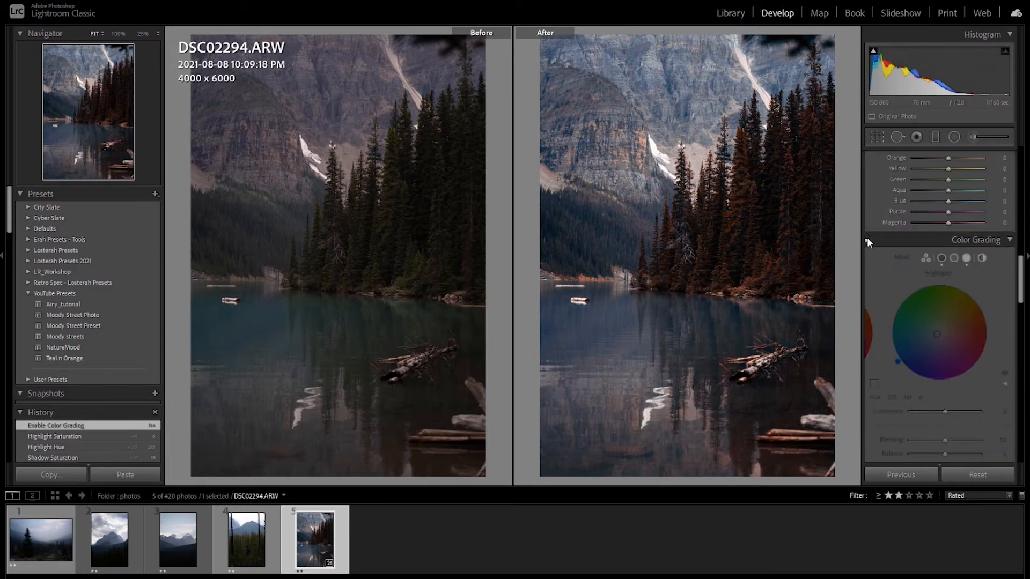
click(867, 237)
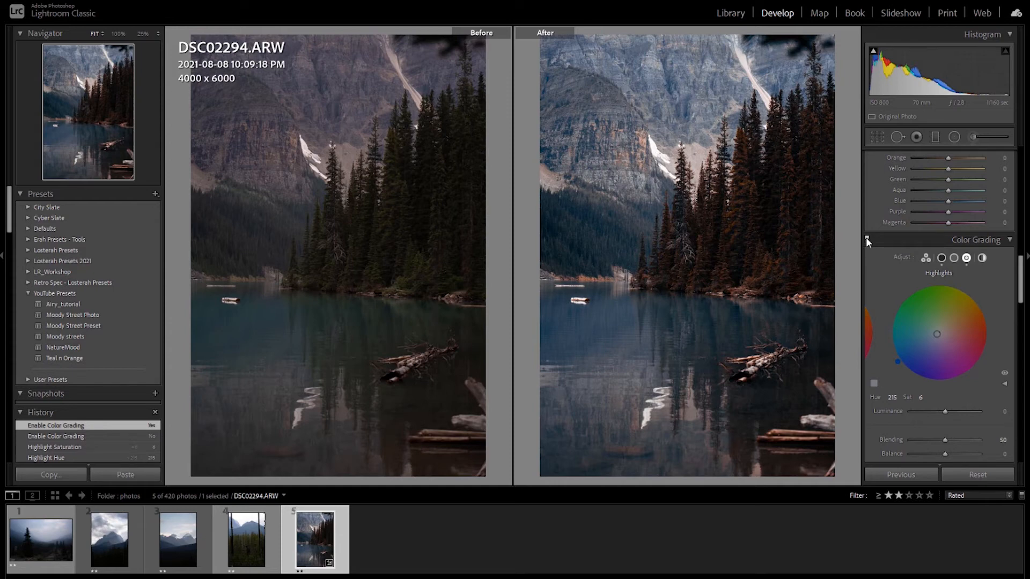
Raise the photo's exposure to +1.48 in the basic adjustments
scroll(875, 269, down, 4)
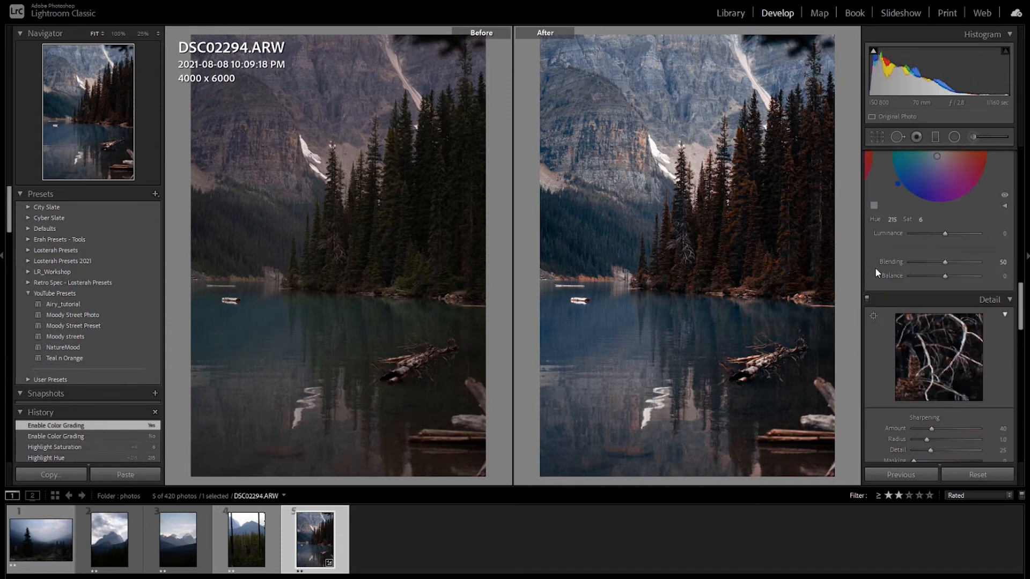
scroll(876, 272, down, 3)
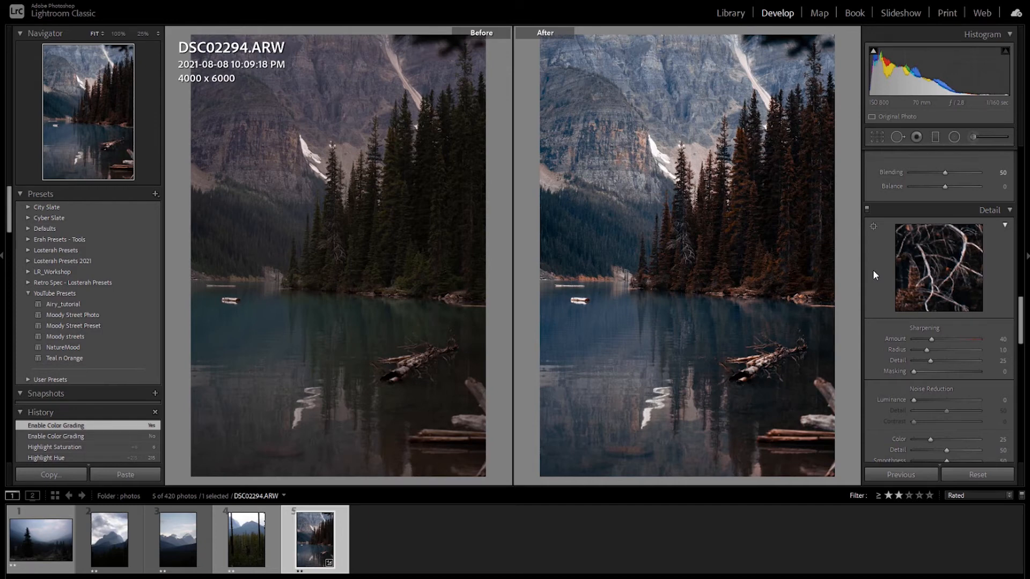
scroll(872, 271, up, 15)
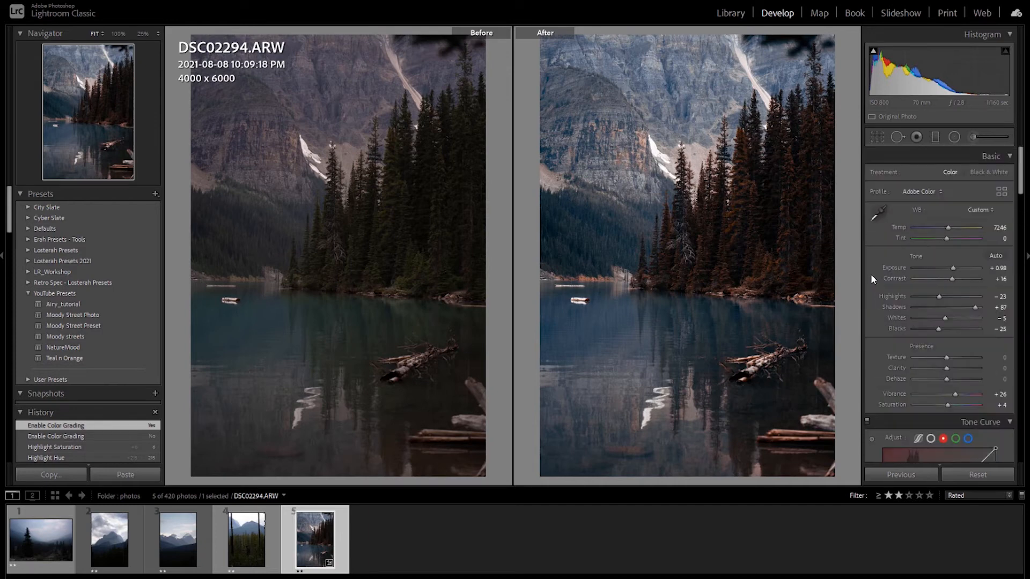
drag(952, 266, 957, 273)
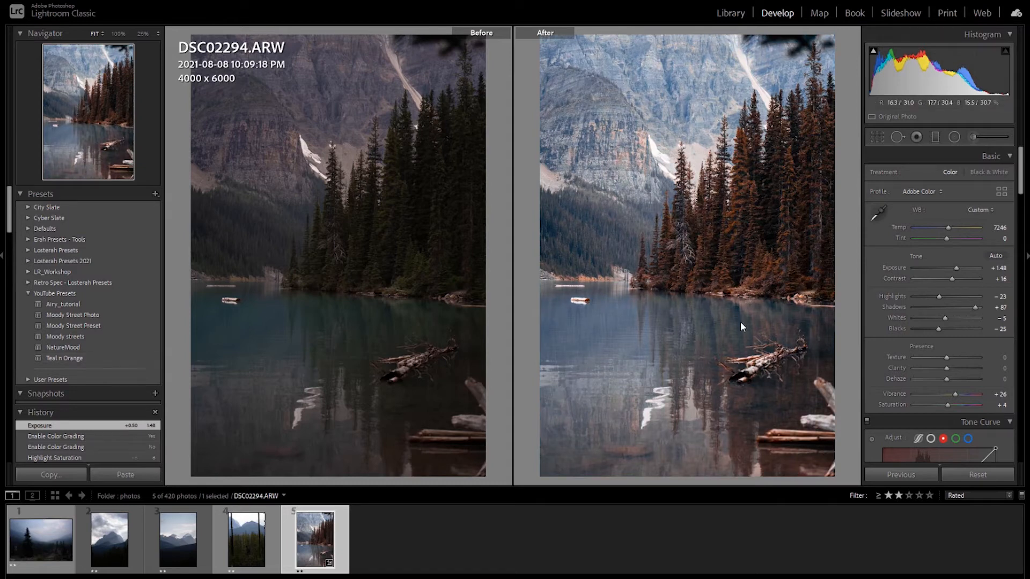
Try cooler and warmer white balance temperatures and settle on 7246
drag(948, 226, 946, 226)
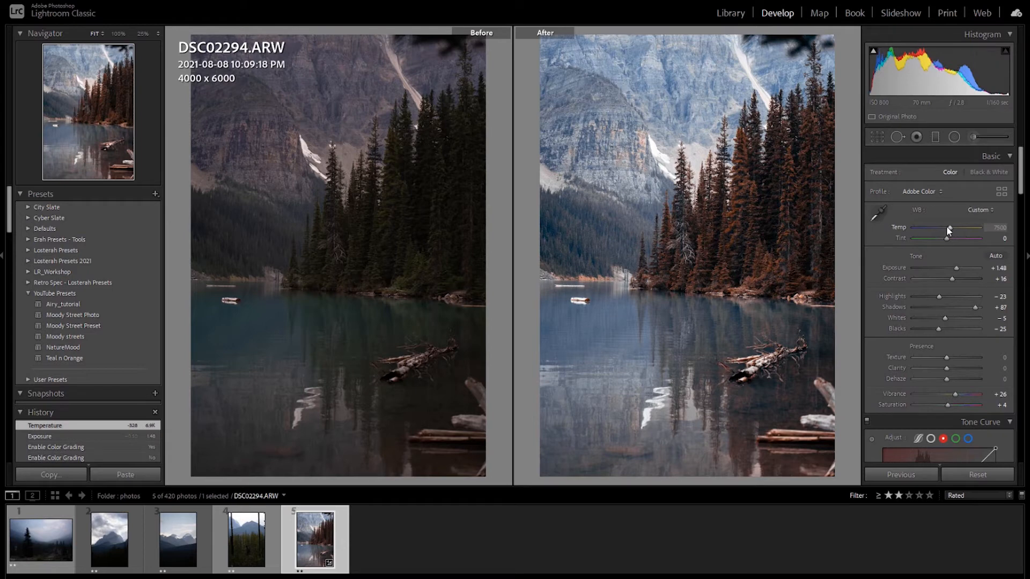
drag(947, 226, 949, 226)
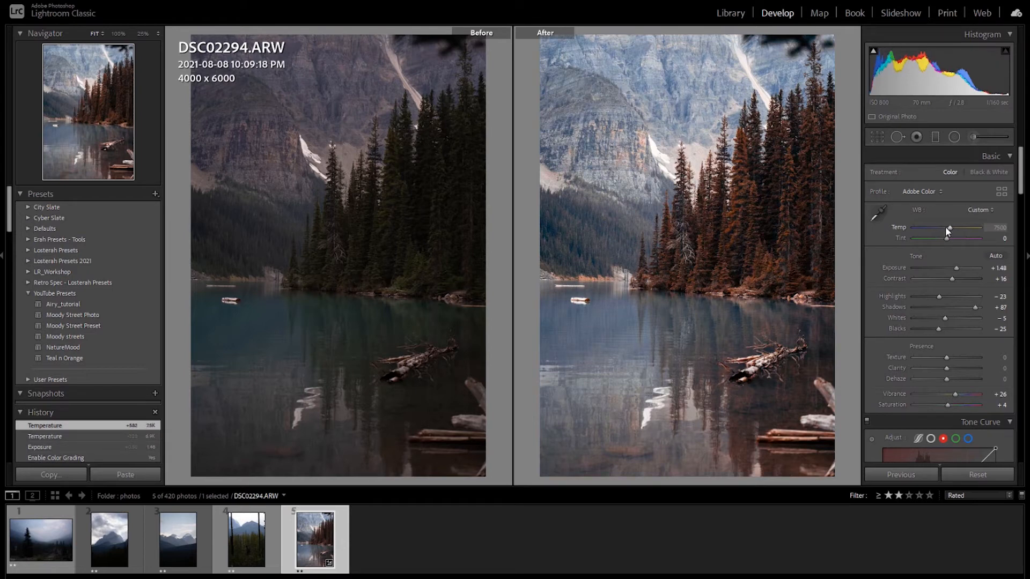
click(948, 227)
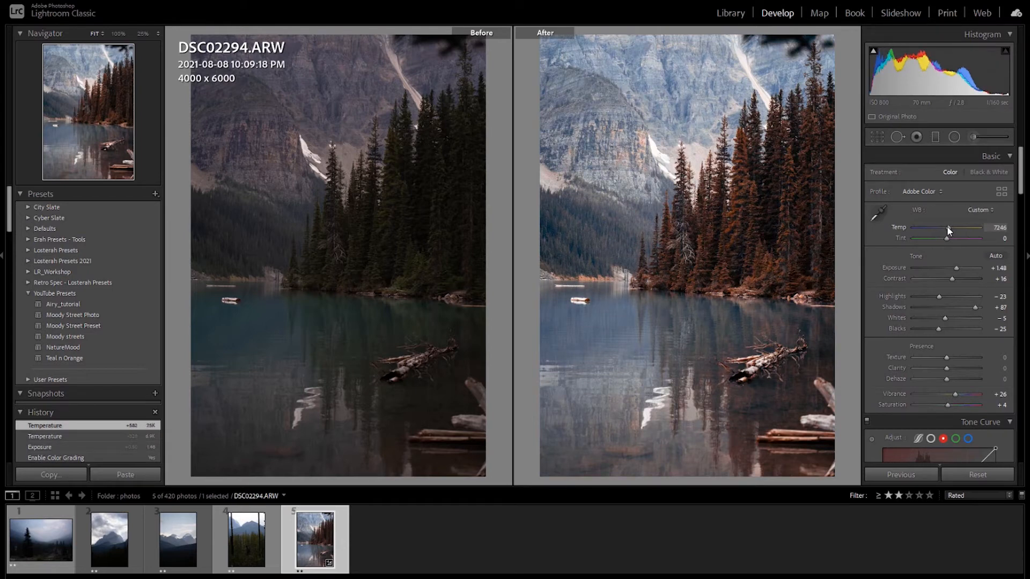
Set the contrast to +25 and review the remaining settings from HSL down to Calibration
click(954, 279)
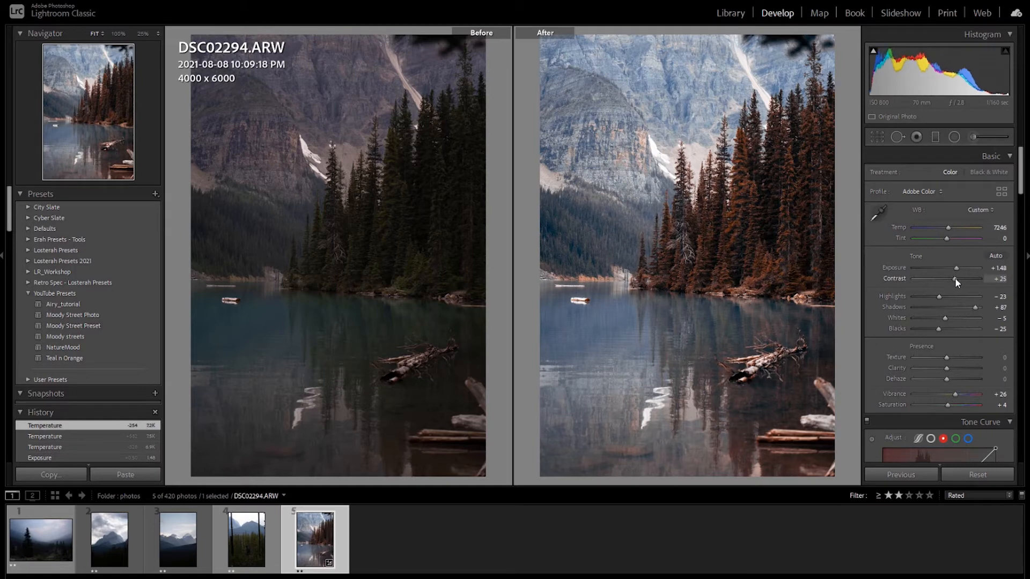
scroll(871, 376, down, 6)
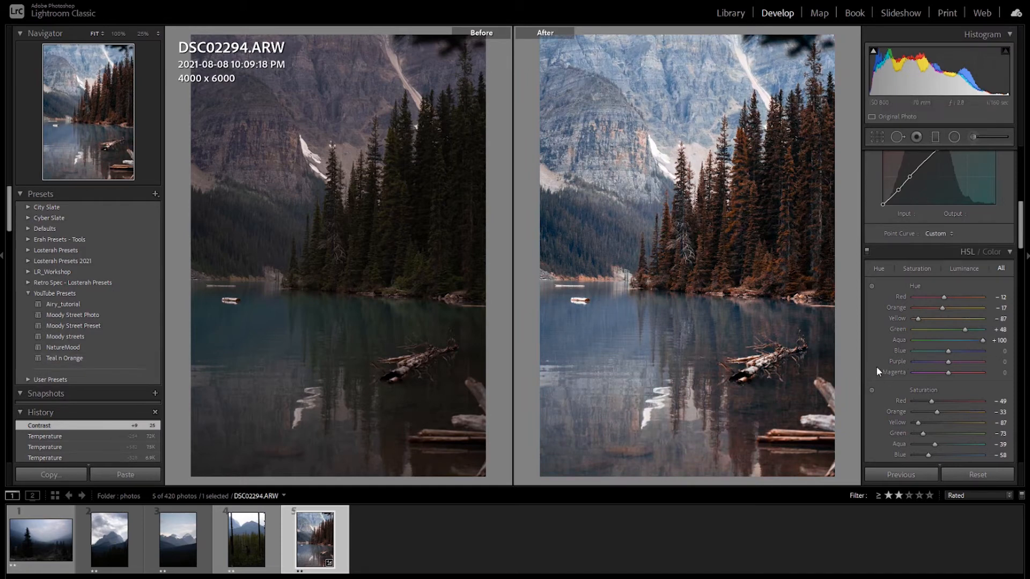
scroll(879, 369, down, 3)
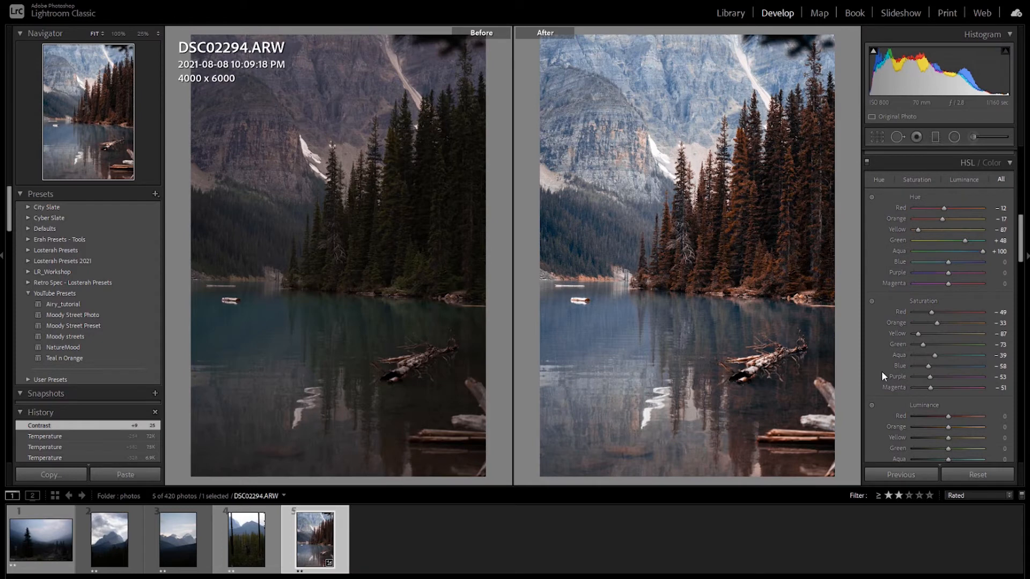
scroll(882, 371, down, 9)
scroll(879, 391, down, 10)
scroll(879, 396, down, 8)
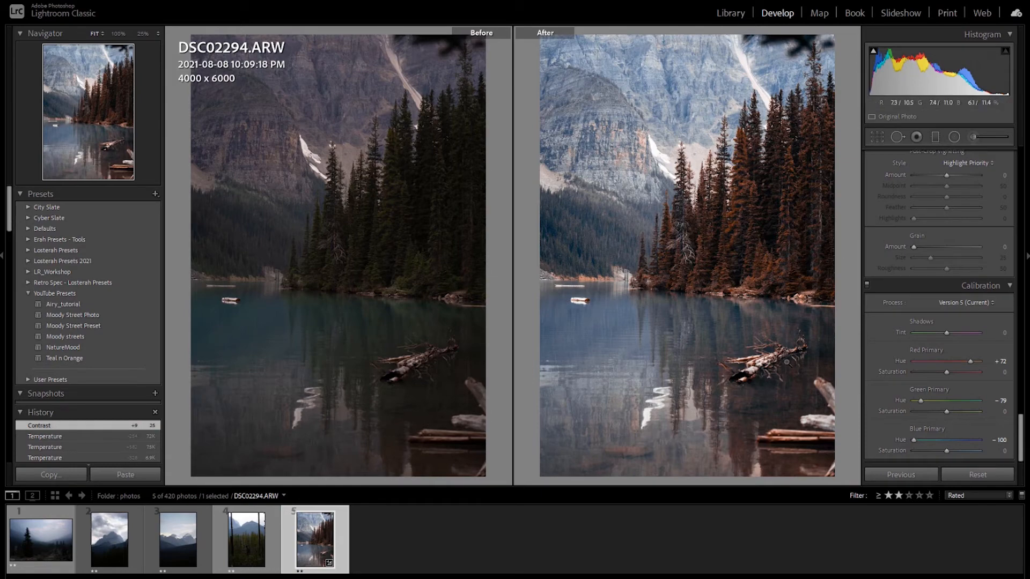
Fine-tune the tone curve's lower shadow point to input 35, output 32 in the red channel and input 33, output 39 in the blue channel
scroll(875, 343, up, 10)
scroll(874, 346, up, 12)
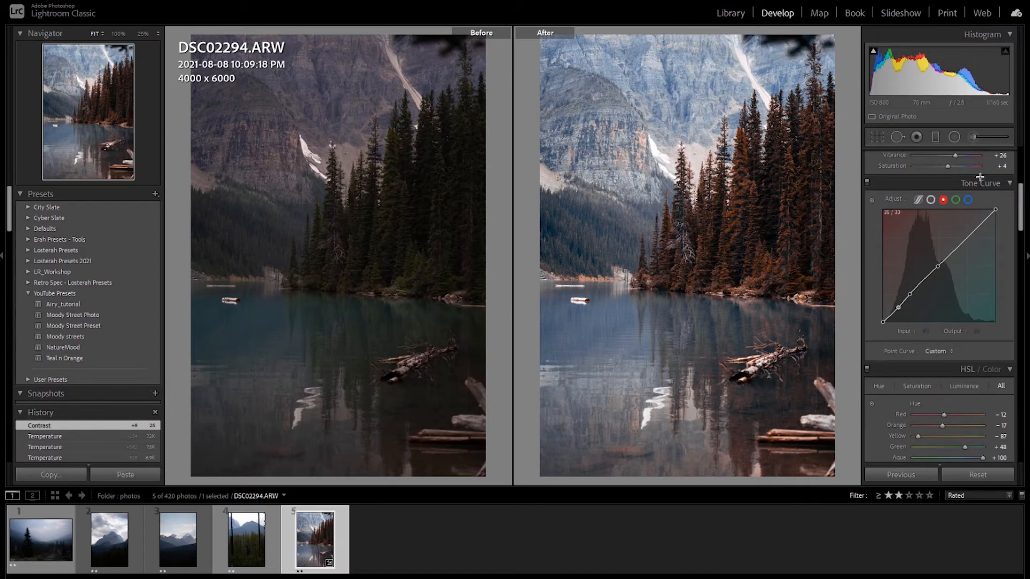
click(968, 199)
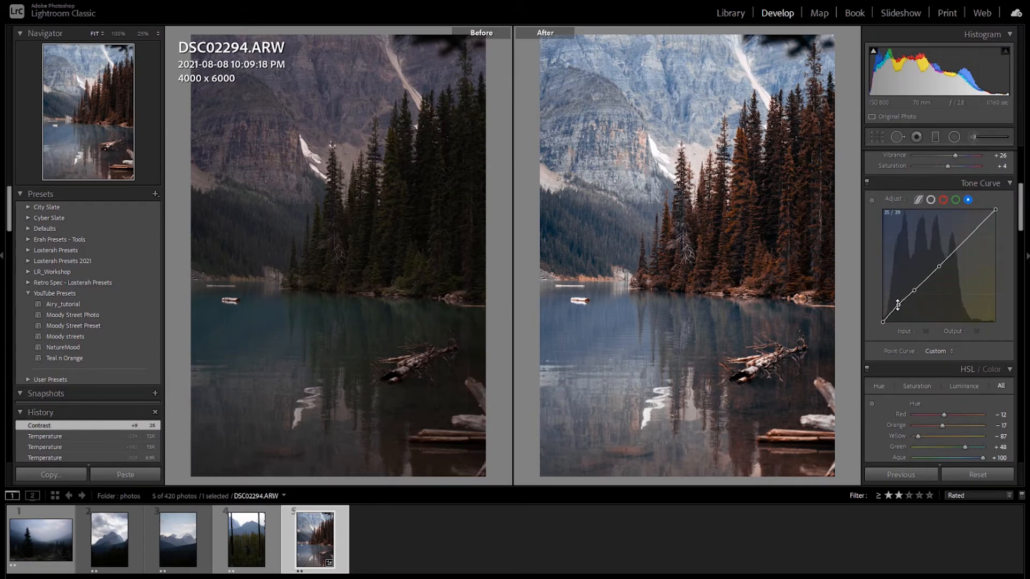
click(943, 200)
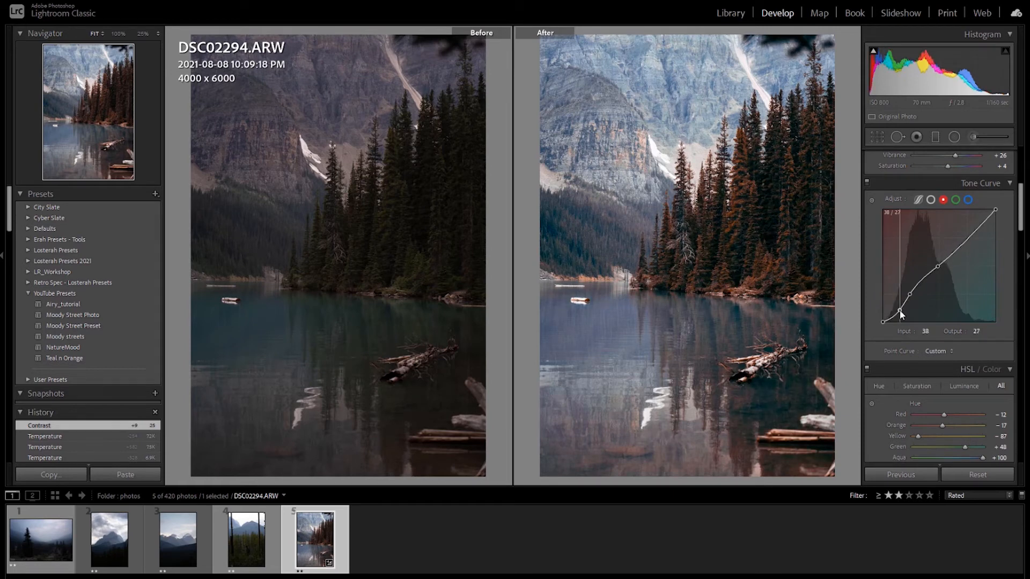
drag(899, 307, 898, 310)
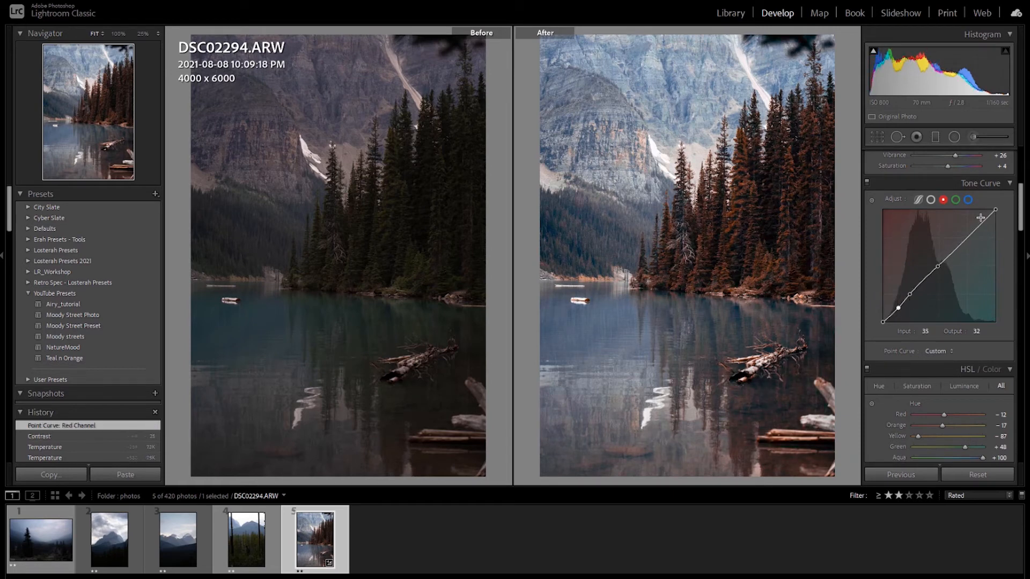
click(968, 200)
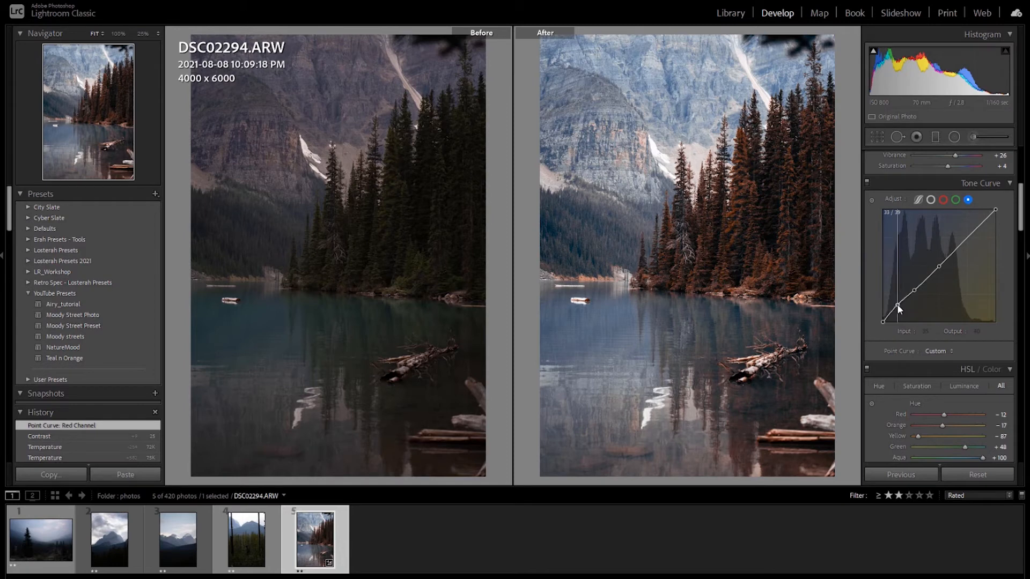
drag(897, 304, 897, 305)
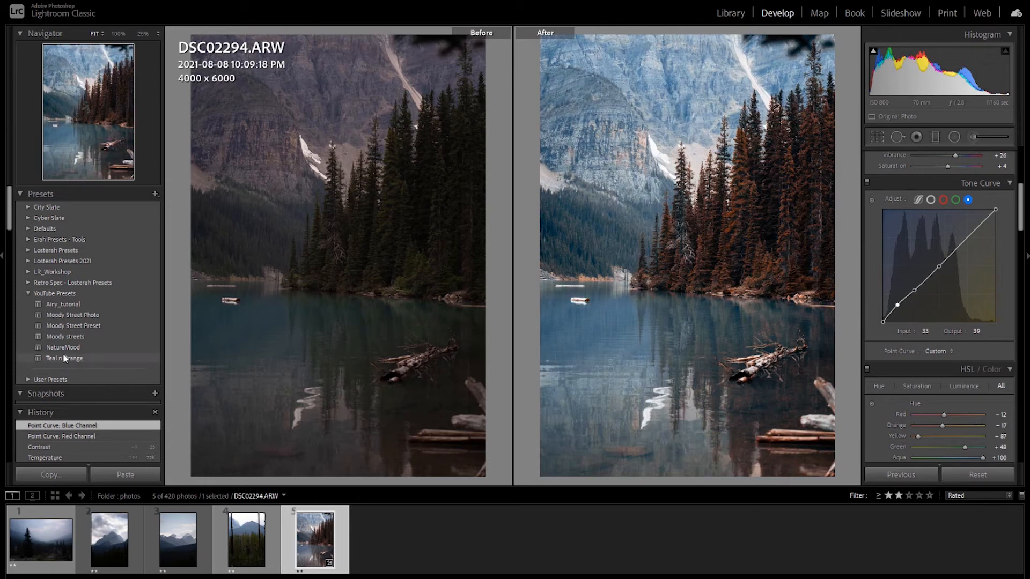
Apply the Teal n Orange preset to the mountain lake photo DSC02294.ARW
click(77, 360)
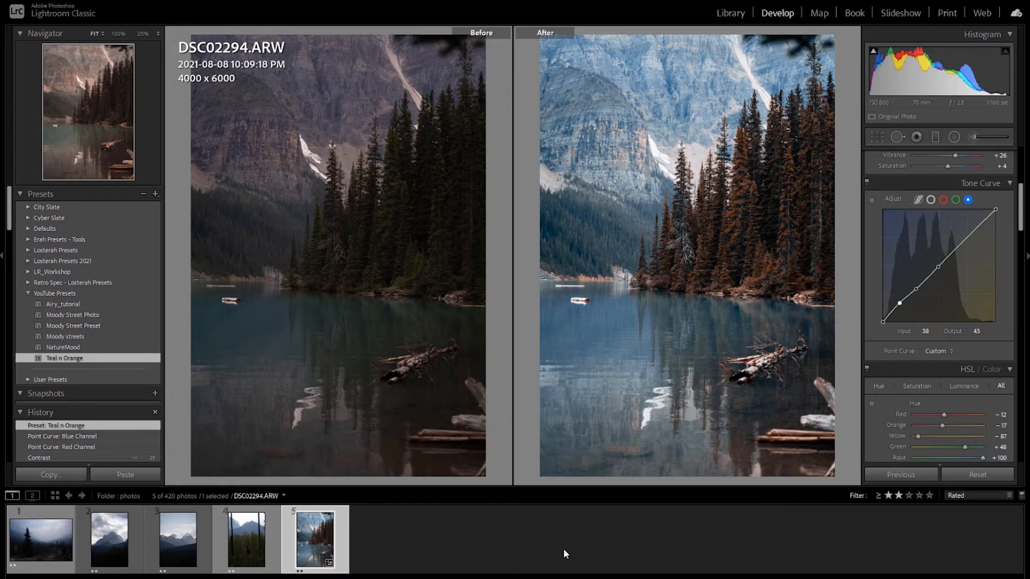
click(156, 193)
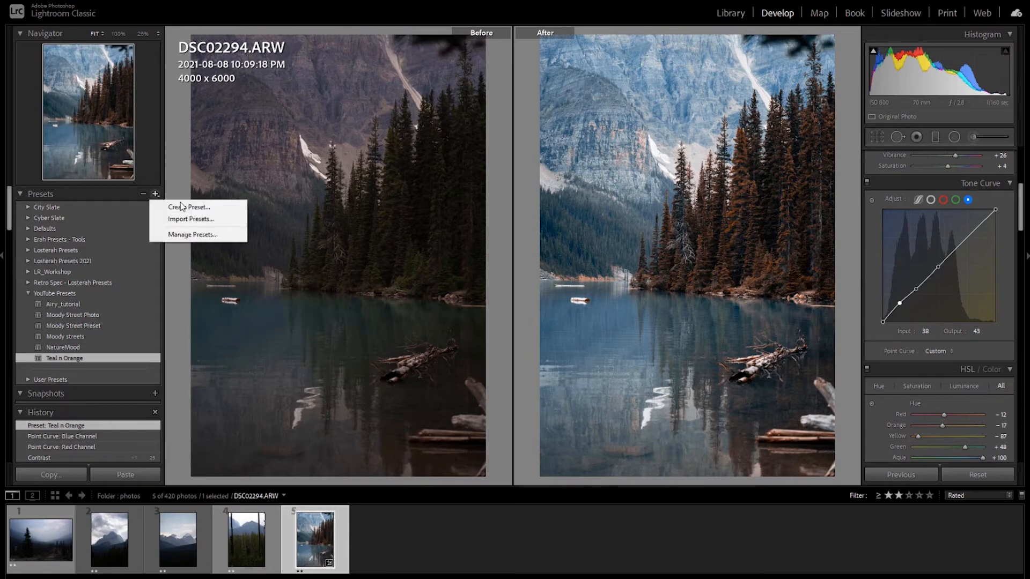
click(185, 207)
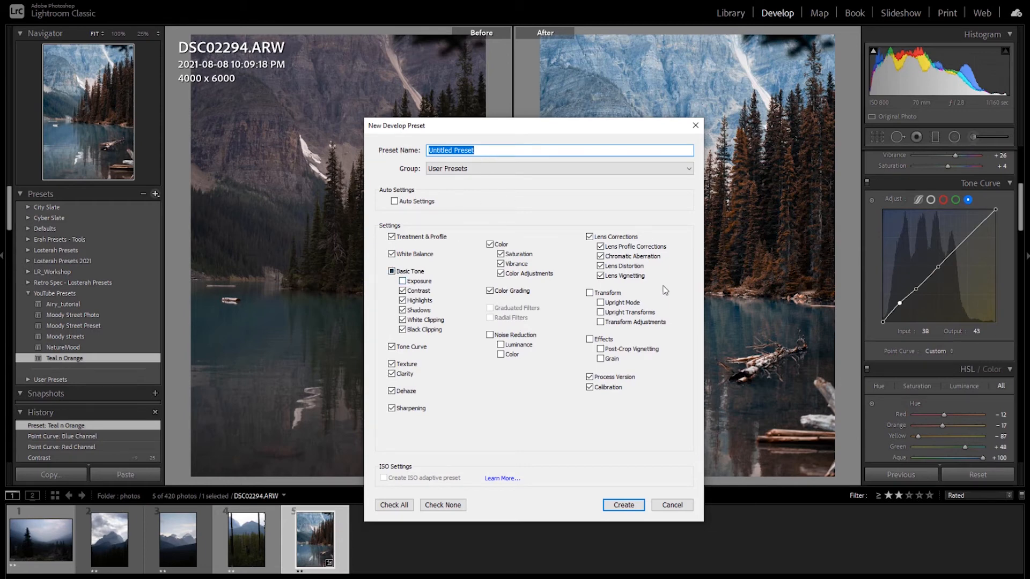
click(590, 237)
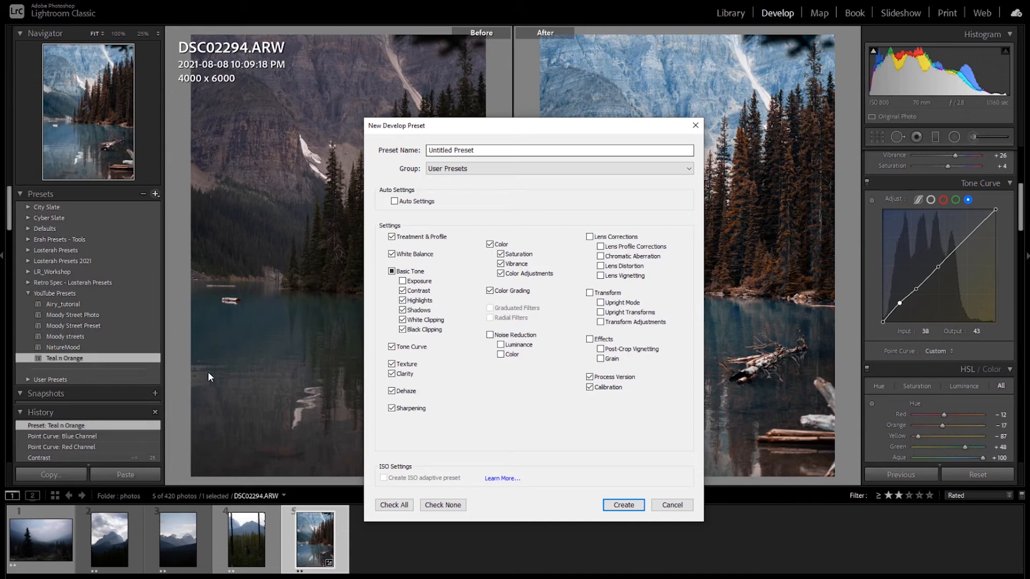
click(684, 504)
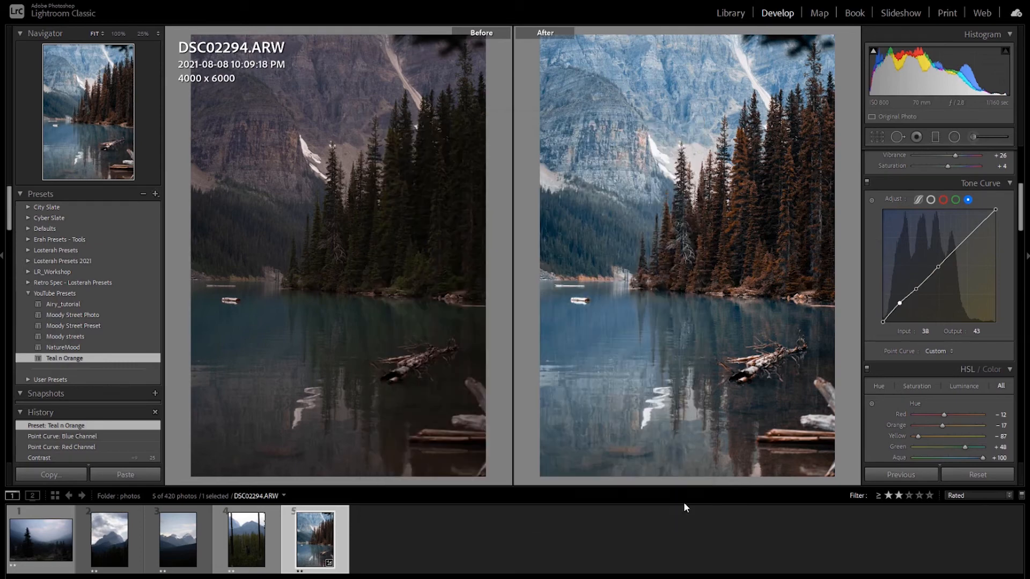
Apply the Teal n Orange preset to the forest photo DSC02265.ARW and inspect the hiker and the nearby leaves up close
mouse_move(241, 552)
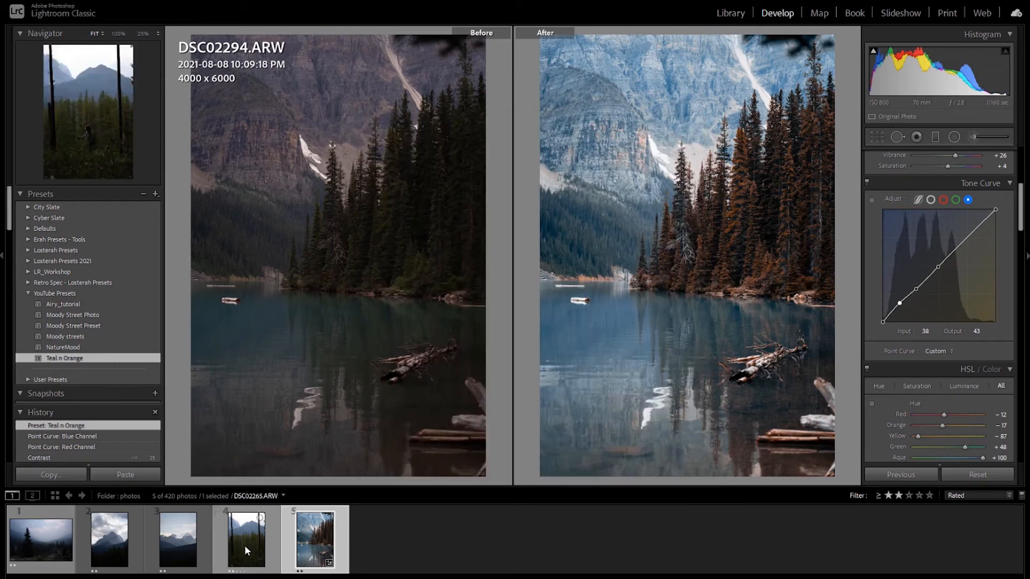
click(246, 553)
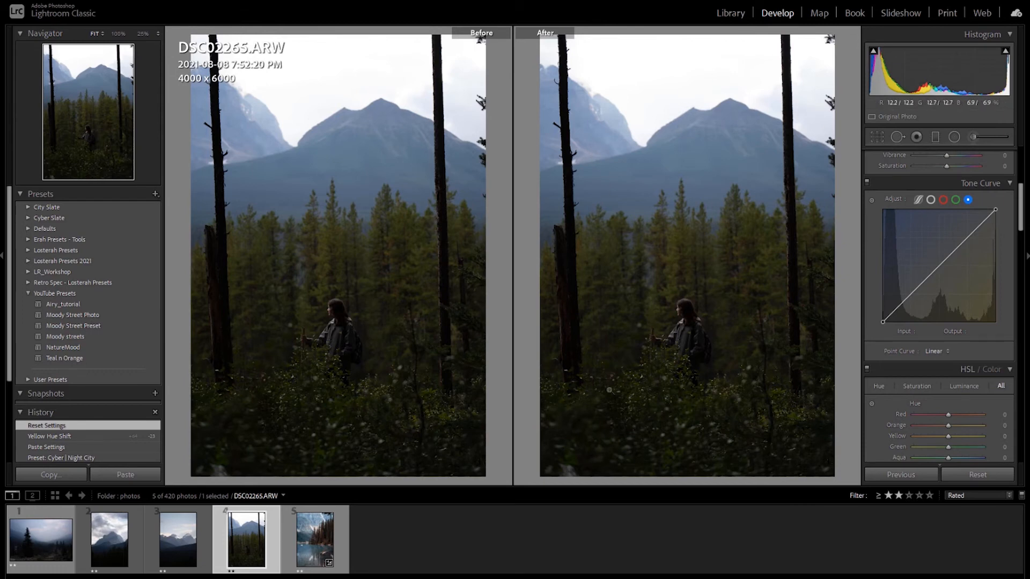
click(75, 359)
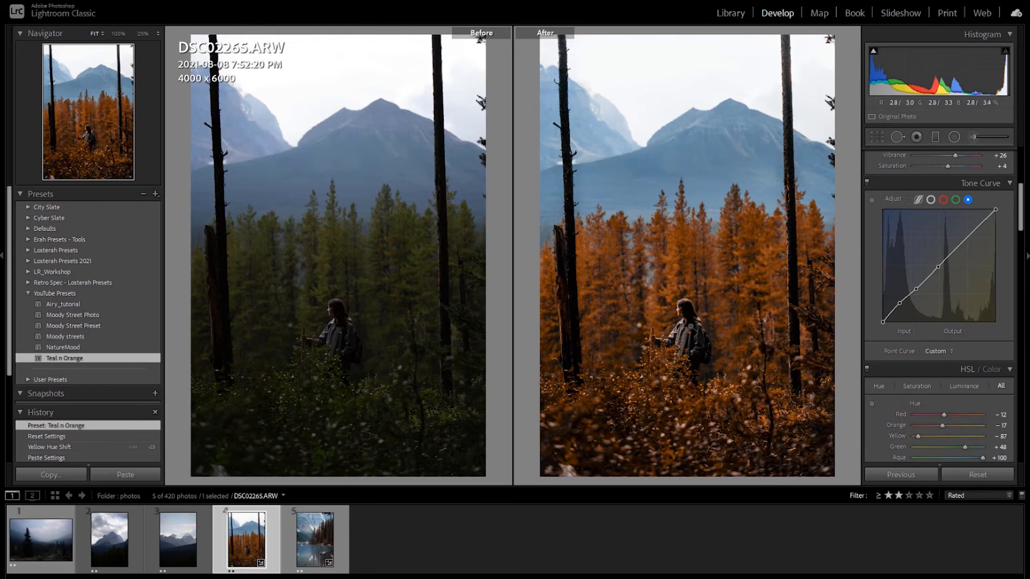
click(692, 327)
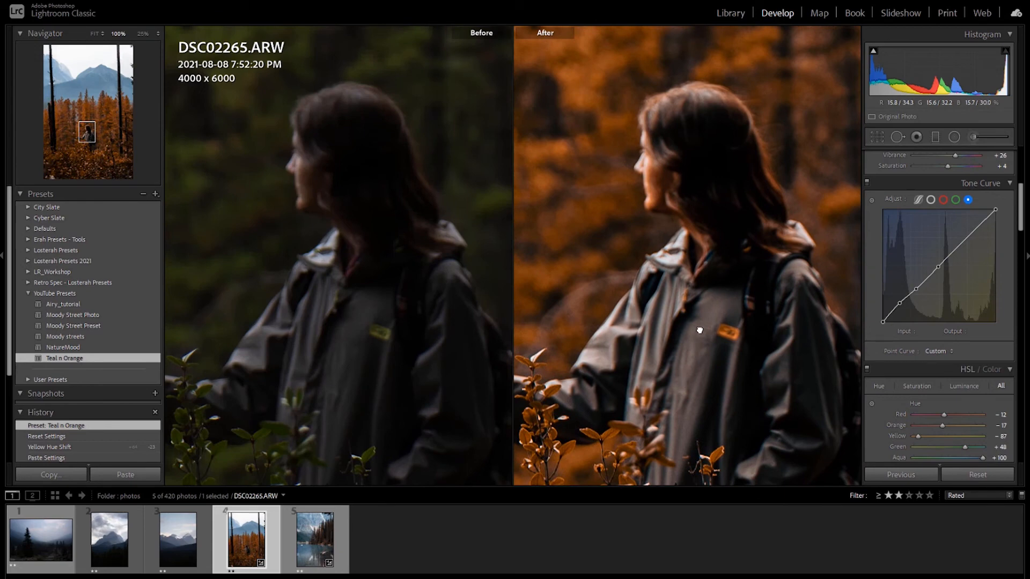
drag(579, 483, 616, 381)
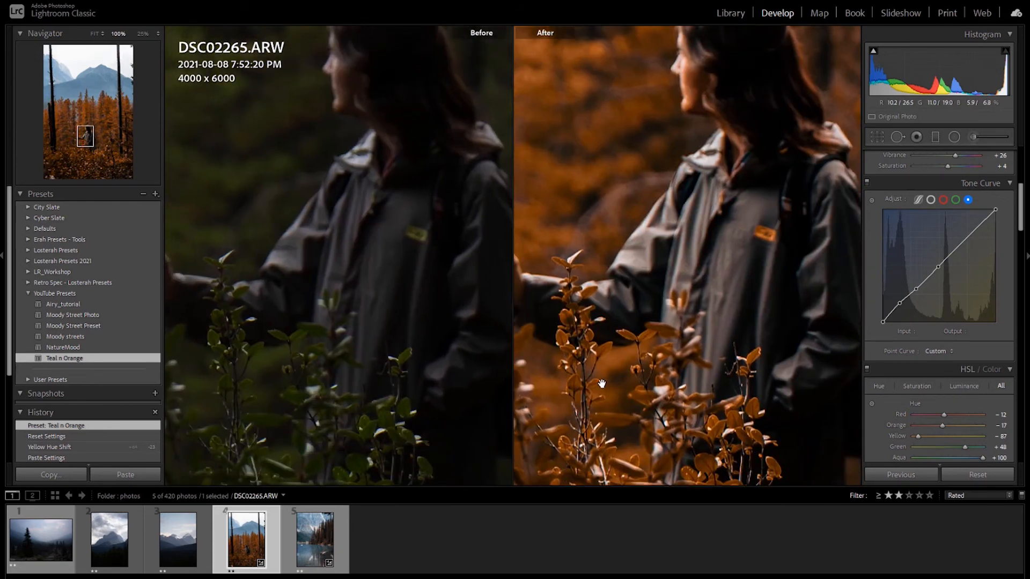
click(732, 289)
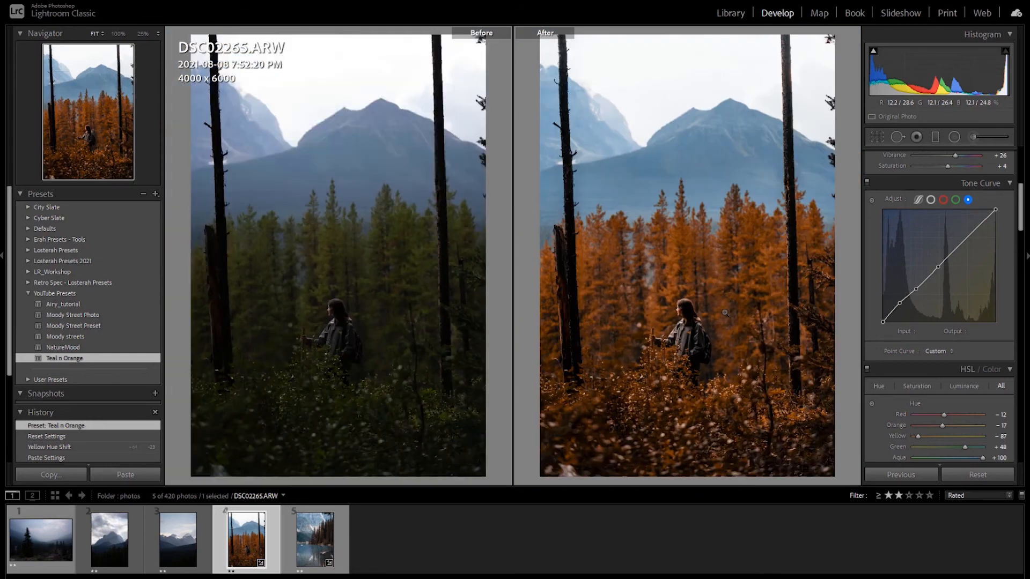
Shift the forest photo's orange hue to -64 in the HSL adjustments
mouse_move(919, 436)
mouse_down()
mouse_move(969, 428)
mouse_move(926, 428)
mouse_up()
key(ctrl+z)
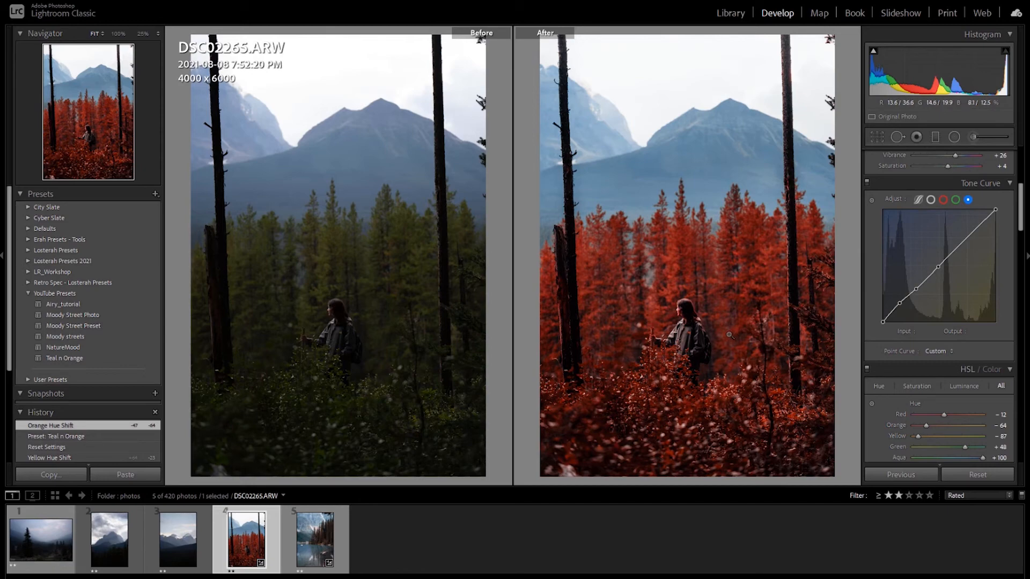
Paint an adjustment brush mask over the hiker's face and set the mask's hue to 13.4
click(702, 339)
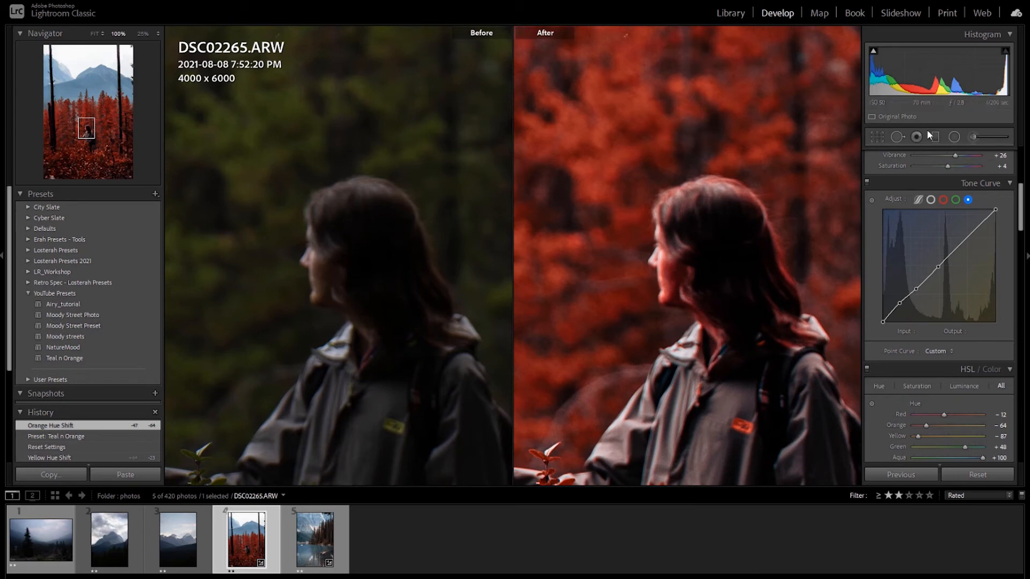
click(973, 136)
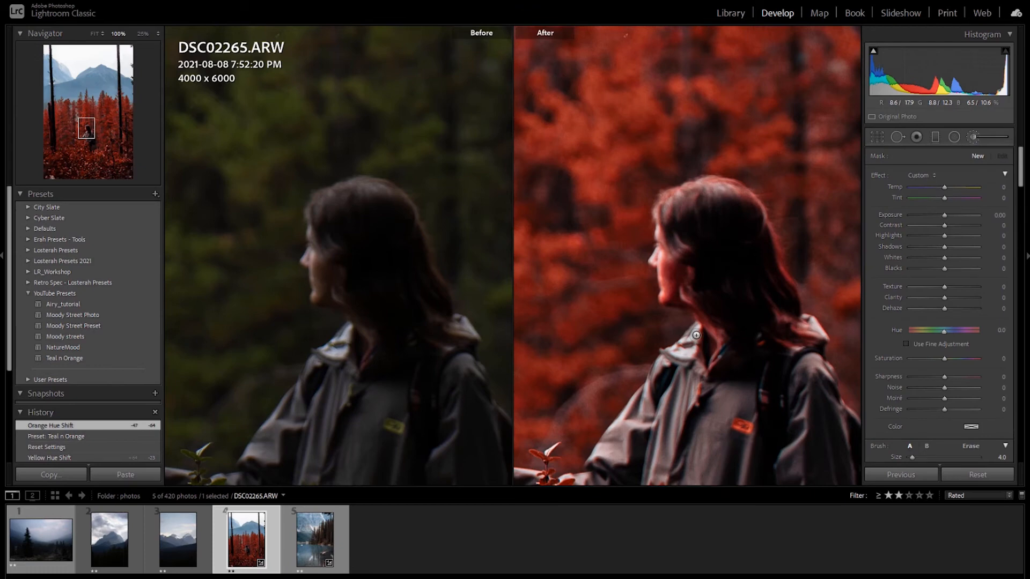
scroll(693, 274, up, 5)
drag(690, 268, 669, 253)
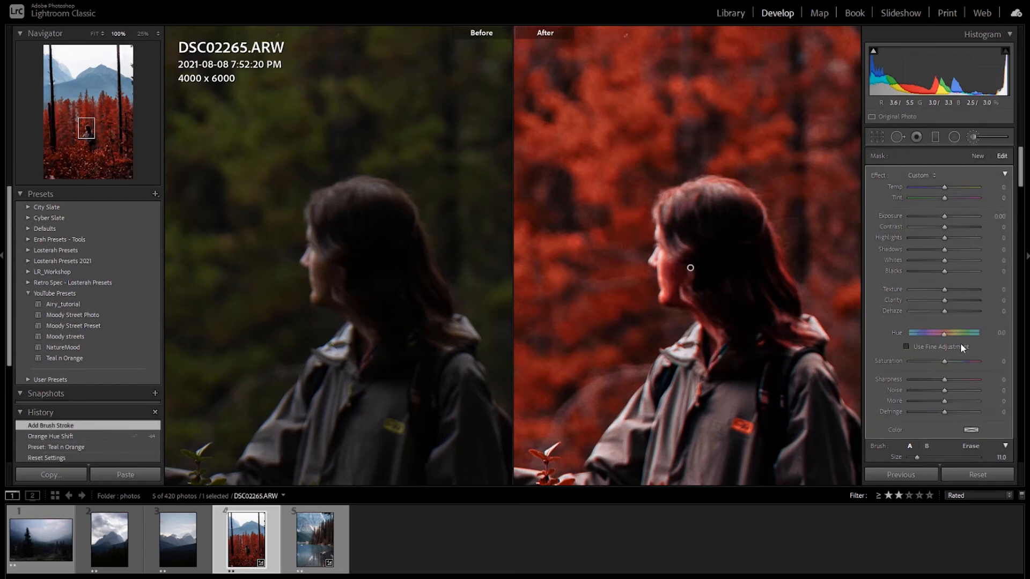
mouse_move(945, 336)
mouse_down()
mouse_move(965, 335)
mouse_move(937, 335)
mouse_move(946, 335)
mouse_up()
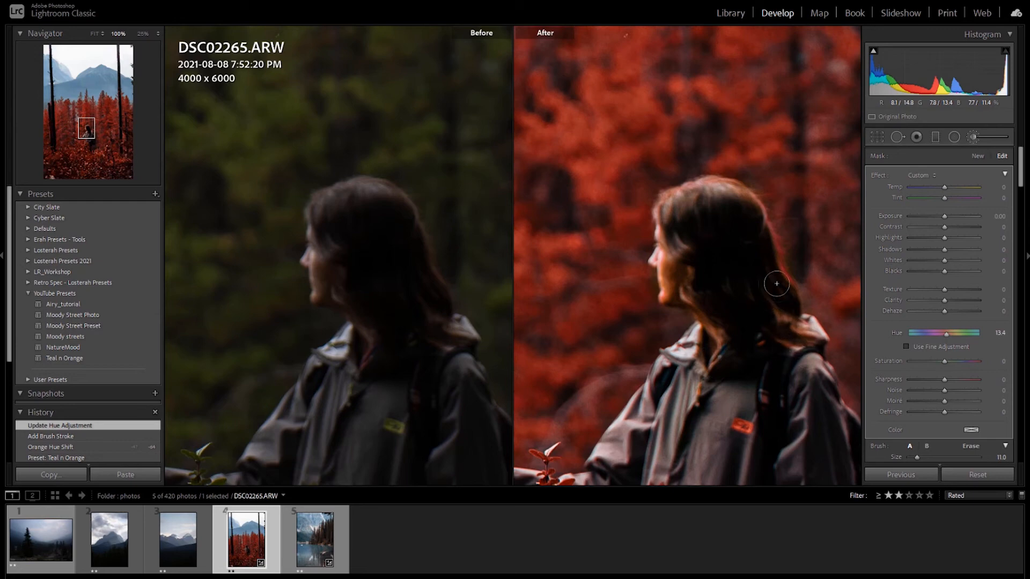
Extend the brush mask over the hiker's hair, face and jacket label, and finish the brush adjustment
drag(790, 304, 730, 203)
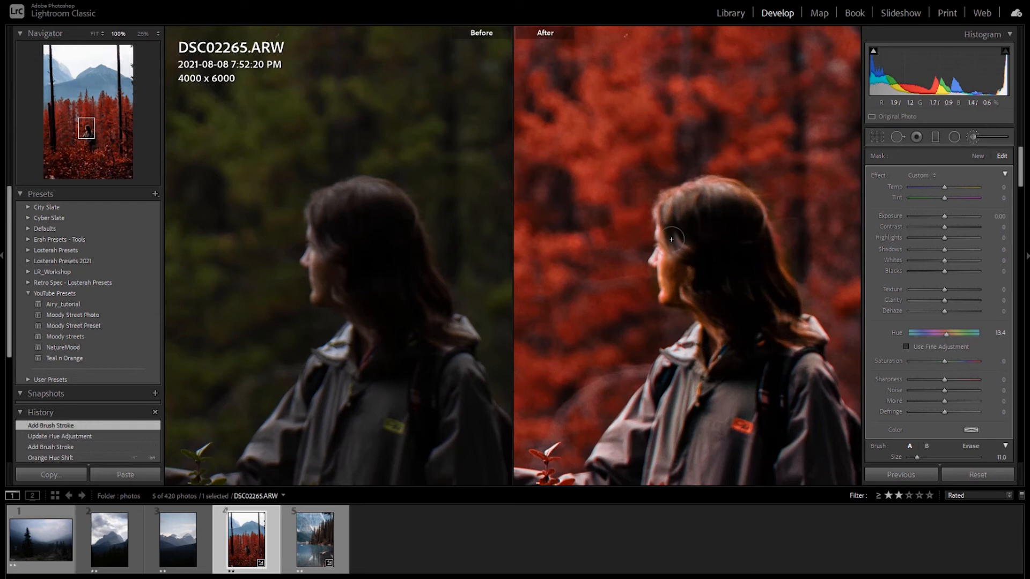
mouse_move(679, 270)
mouse_down()
mouse_move(703, 287)
mouse_move(677, 282)
mouse_move(687, 261)
mouse_up()
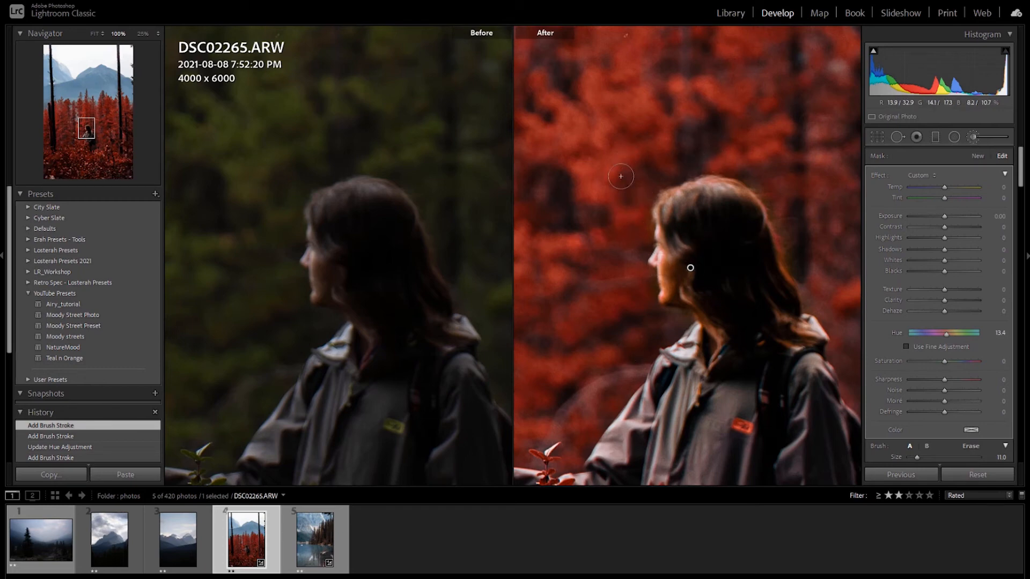
drag(688, 268, 718, 61)
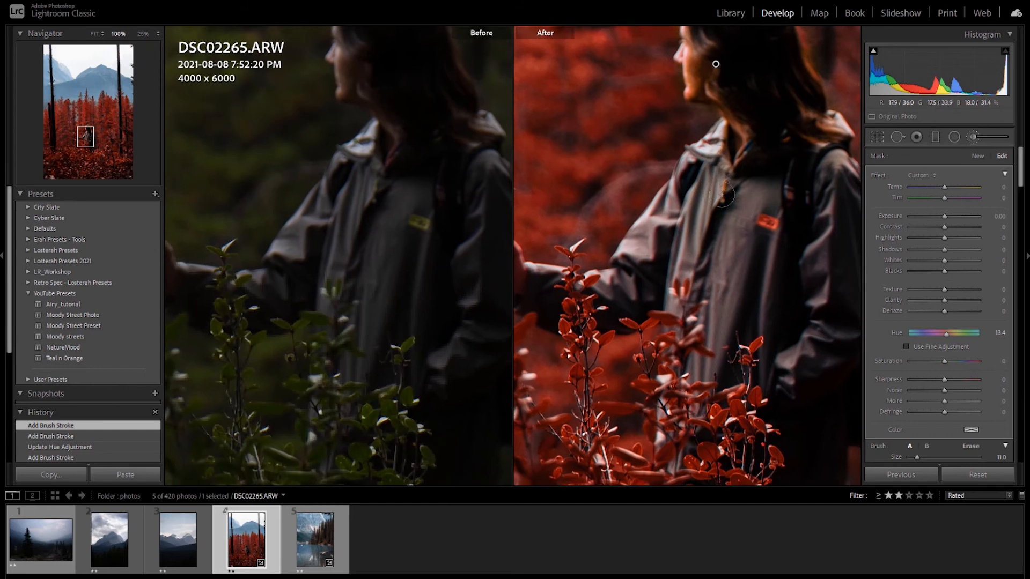
mouse_move(667, 232)
mouse_down()
mouse_move(636, 289)
mouse_move(732, 274)
mouse_move(741, 283)
mouse_move(657, 184)
mouse_up()
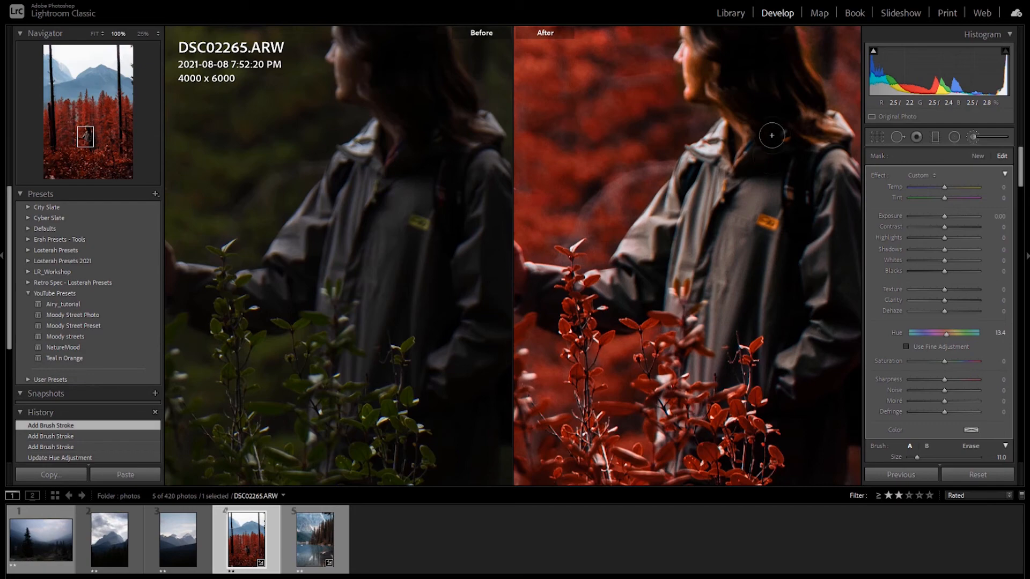
click(849, 196)
click(974, 137)
key(z)
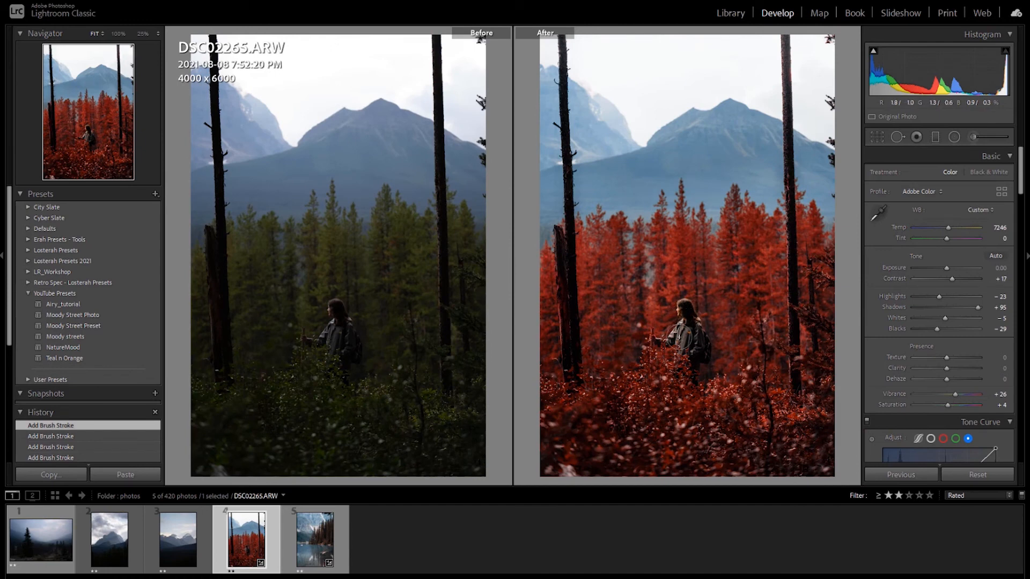
Paint a new brush mask with size 15 along the bare tree trunk and set its hue to 28.3
click(571, 322)
drag(570, 322, 671, 246)
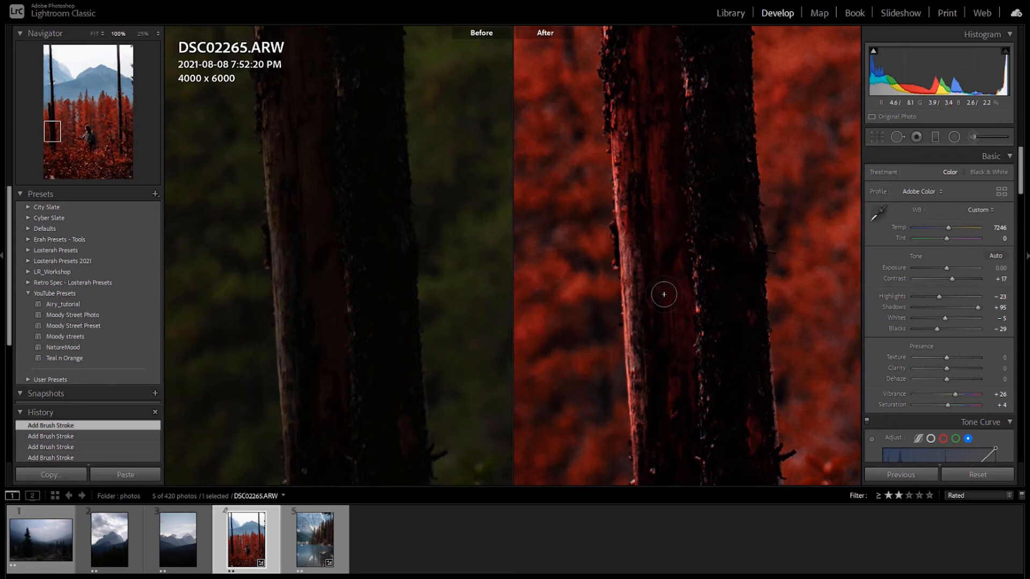
key(k)
scroll(662, 158, up, 2)
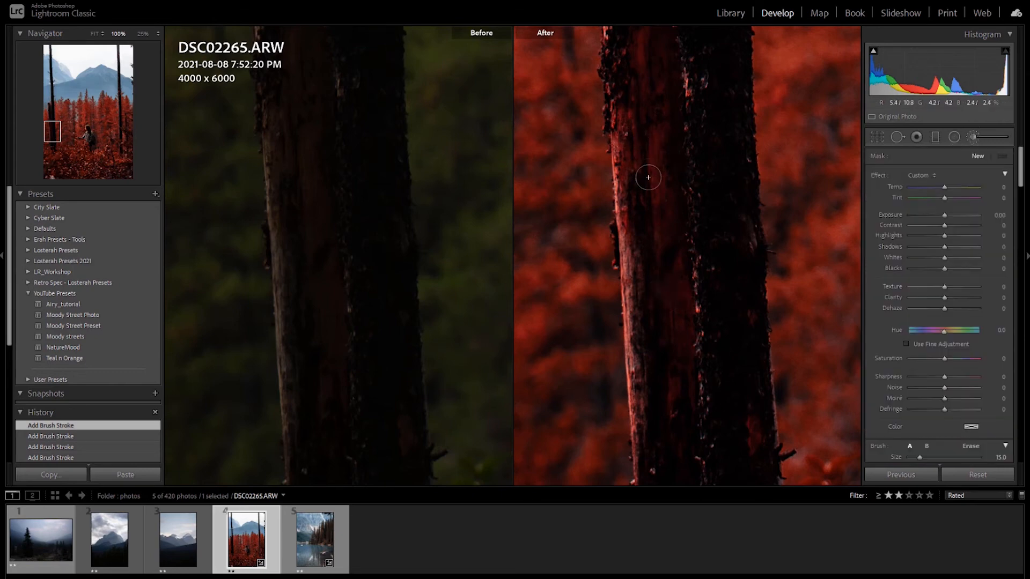
mouse_move(643, 81)
mouse_down()
mouse_move(634, 198)
mouse_move(671, 466)
mouse_move(697, 215)
mouse_move(671, 134)
mouse_up()
drag(953, 331, 949, 336)
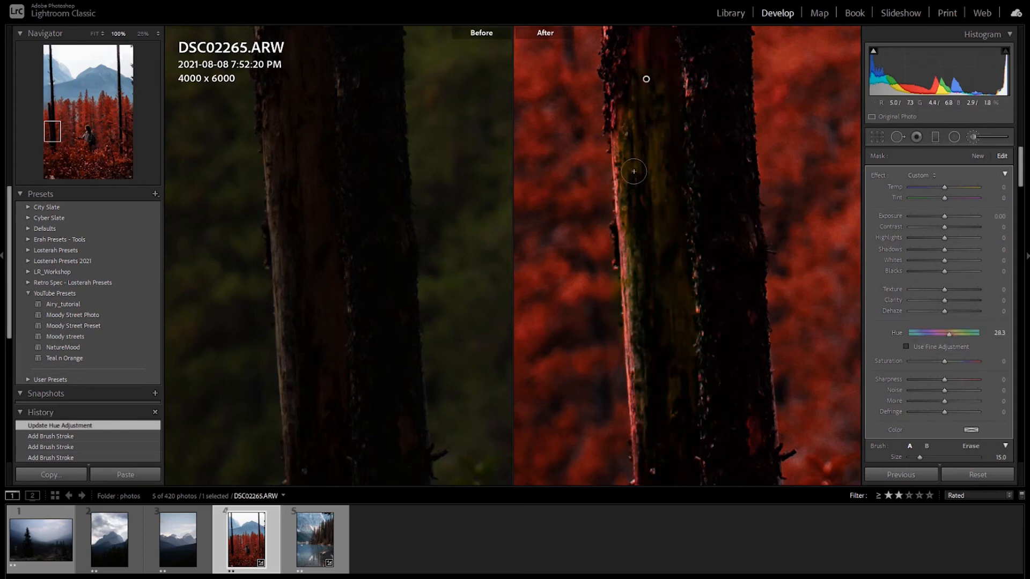
mouse_move(653, 327)
mouse_down()
mouse_move(639, 345)
mouse_move(666, 398)
mouse_up()
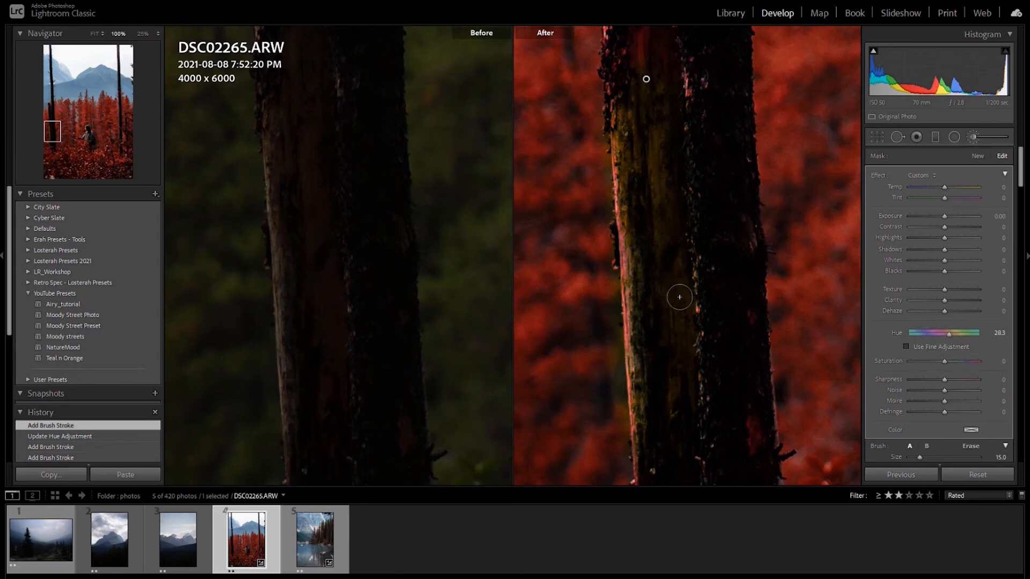
click(973, 136)
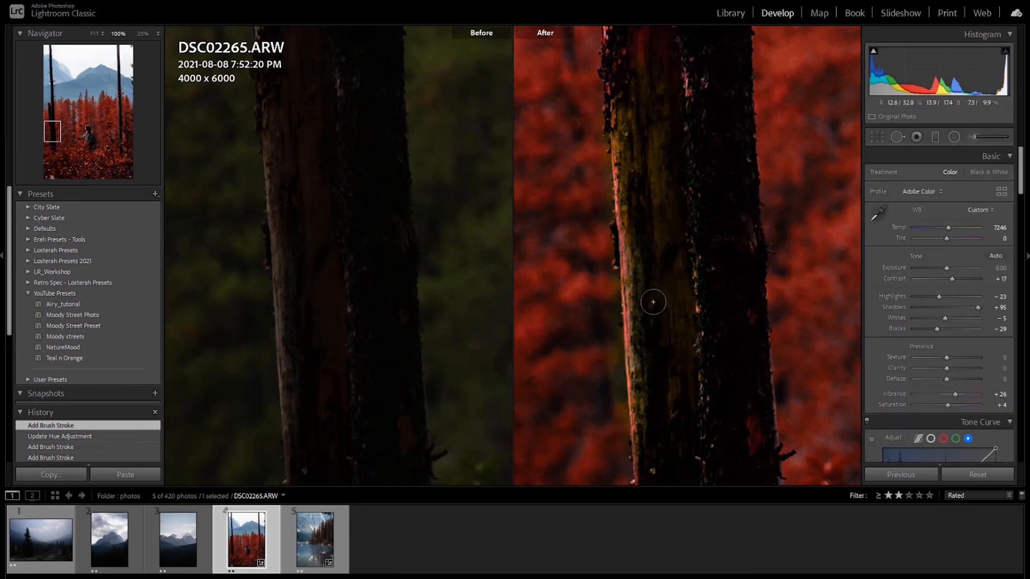
click(684, 279)
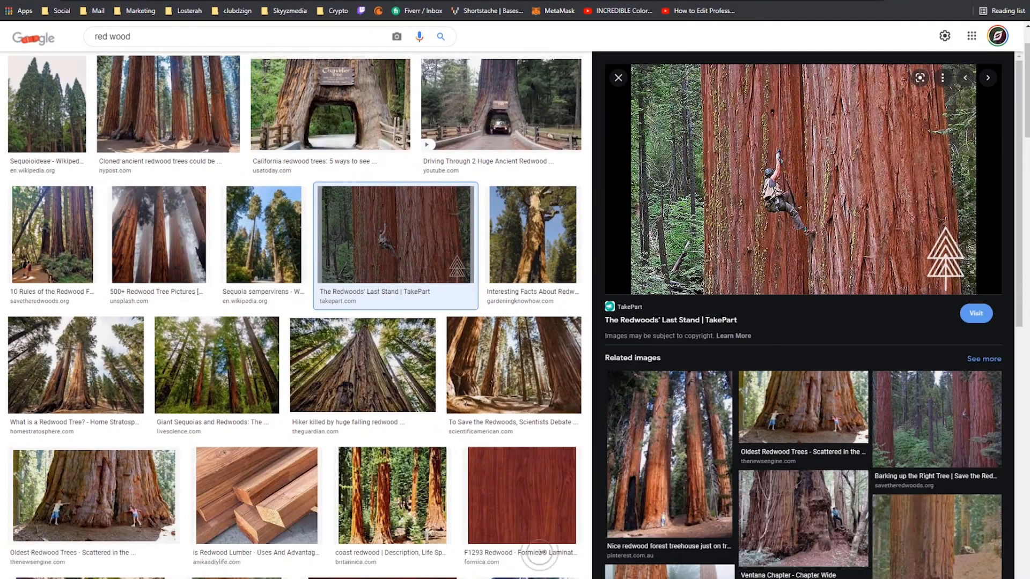
View the redwood lumber and drive-through redwood tree pictures in the browser's image results, and return to Lightroom Classic
click(231, 496)
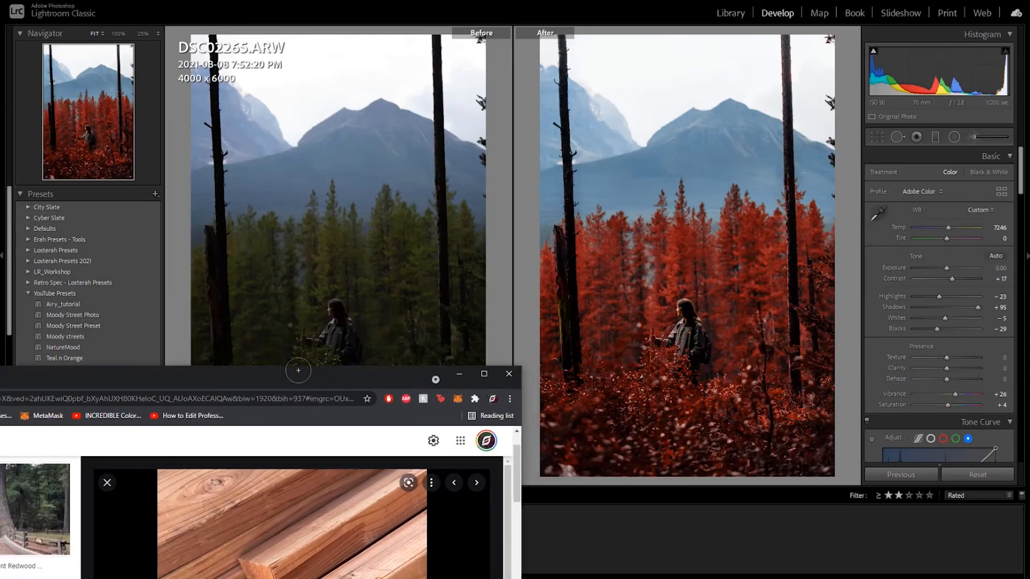
drag(303, 365, 776, 81)
click(464, 236)
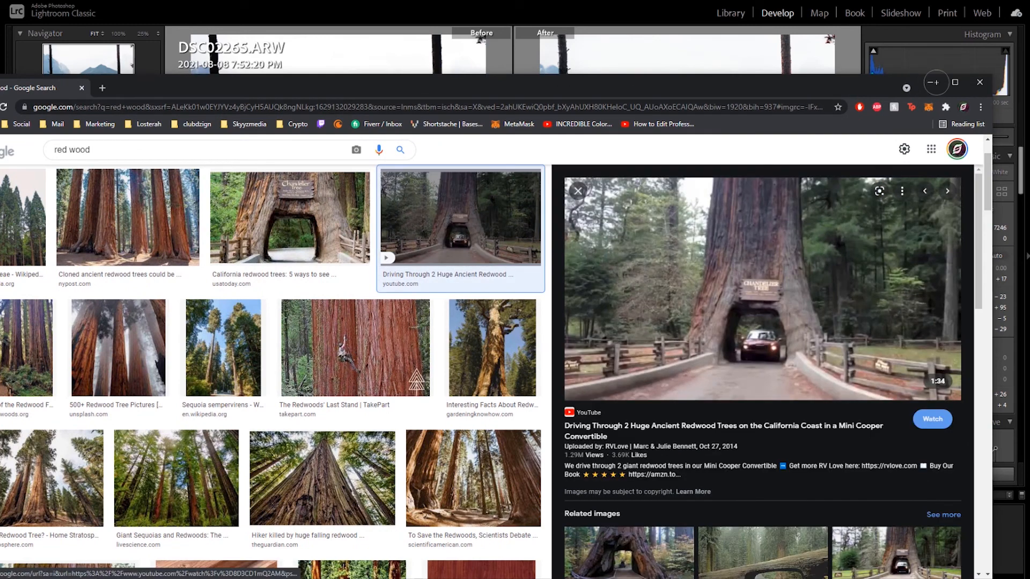
click(930, 82)
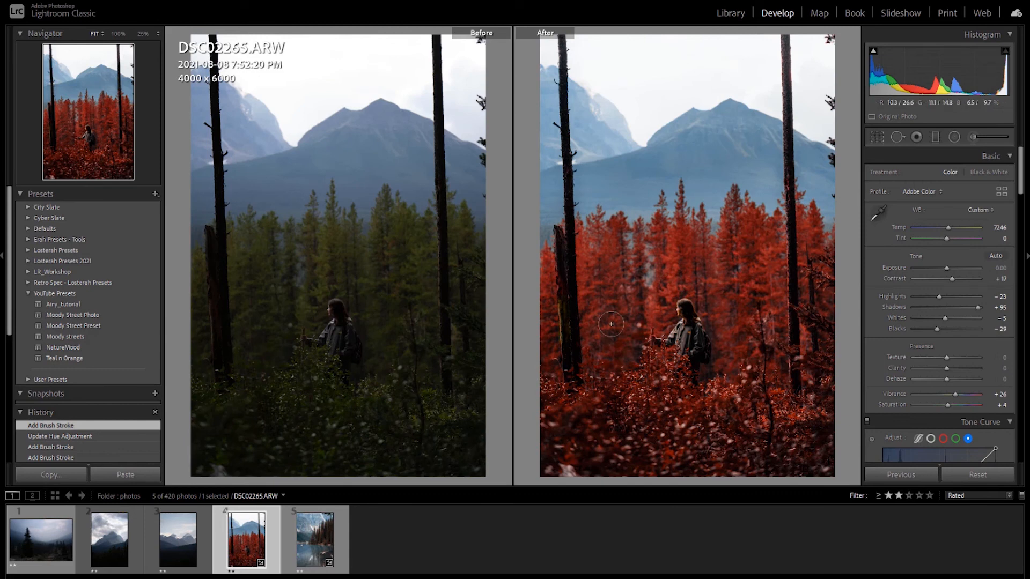
Crop the mountain photo DSC02263.ARW to a landscape frame in the original aspect ratio and apply the Teal n Orange preset
click(183, 541)
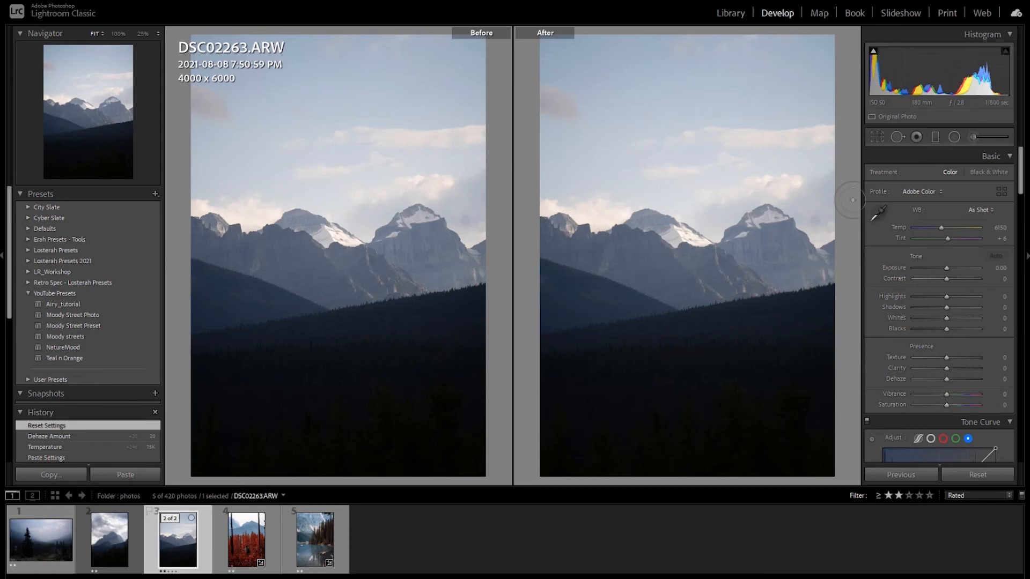
click(878, 136)
click(977, 176)
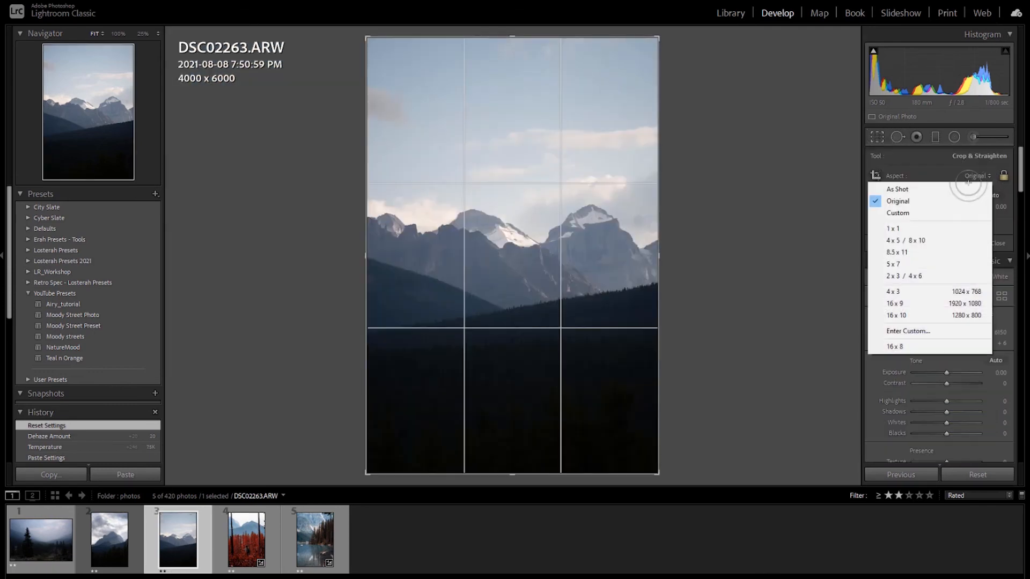
click(652, 38)
drag(652, 37, 771, 76)
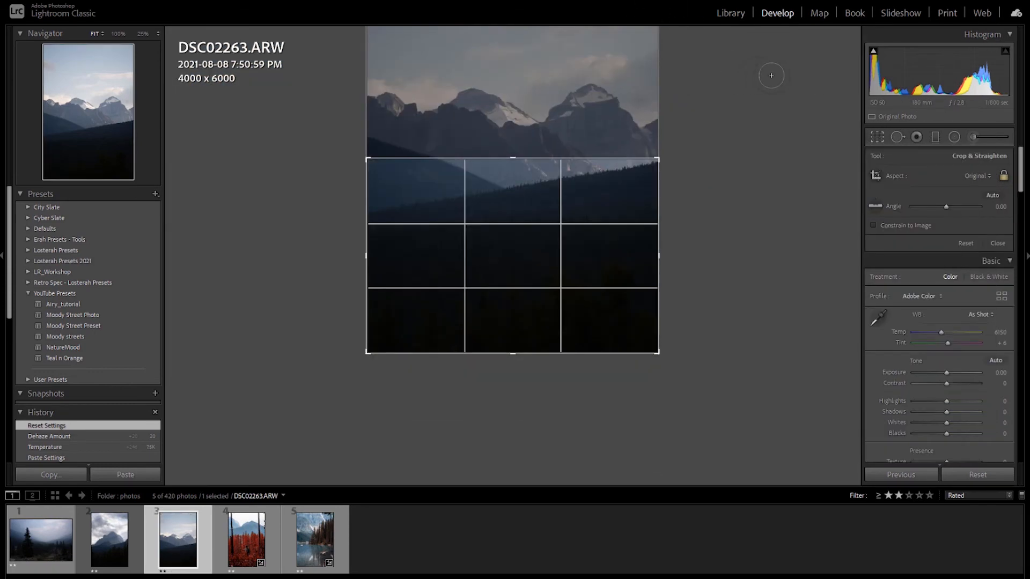
key(Return)
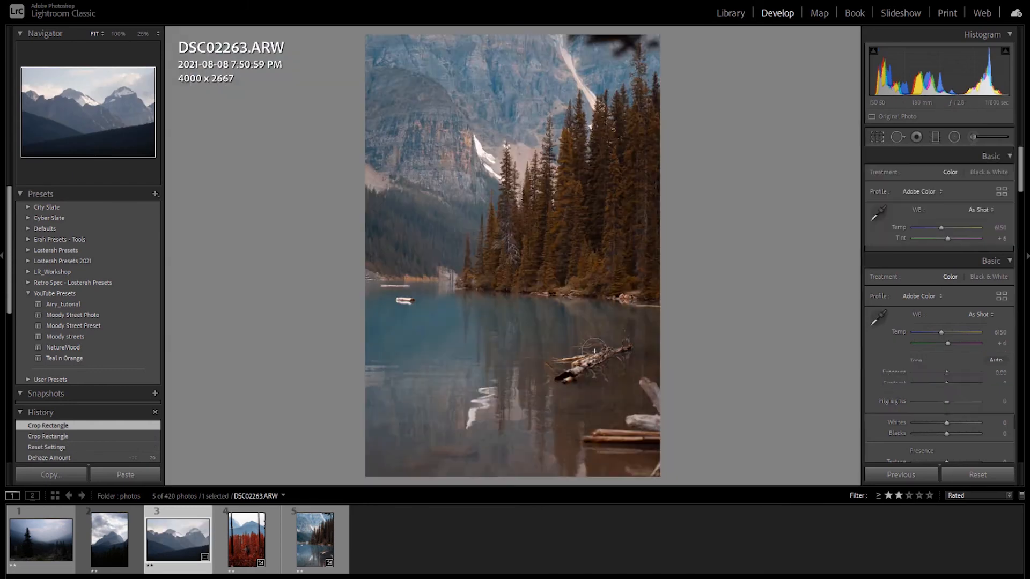
click(65, 358)
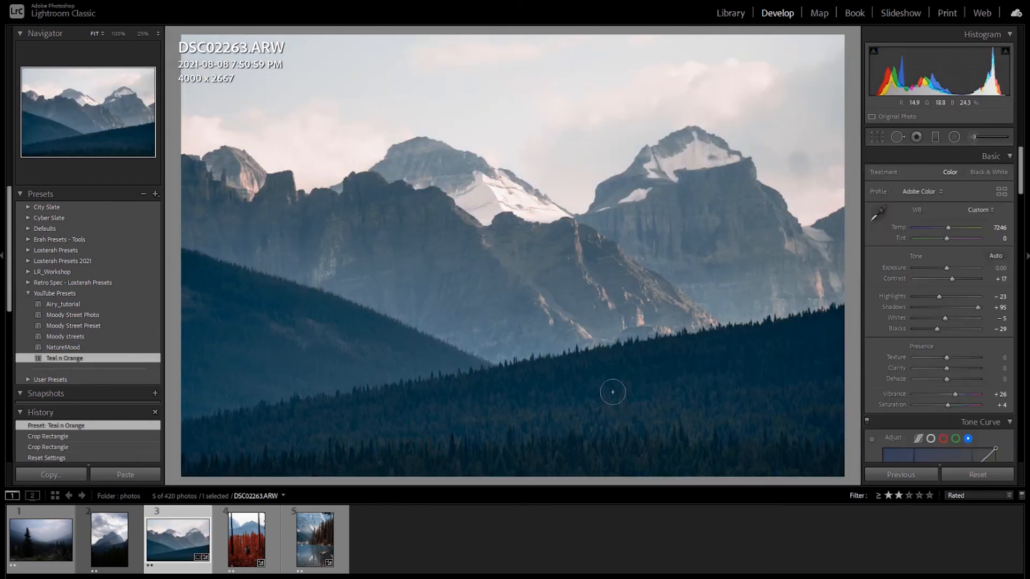
Set the temperature of DSC02263.ARW to 7903 and its dehaze to +21
drag(953, 230, 953, 226)
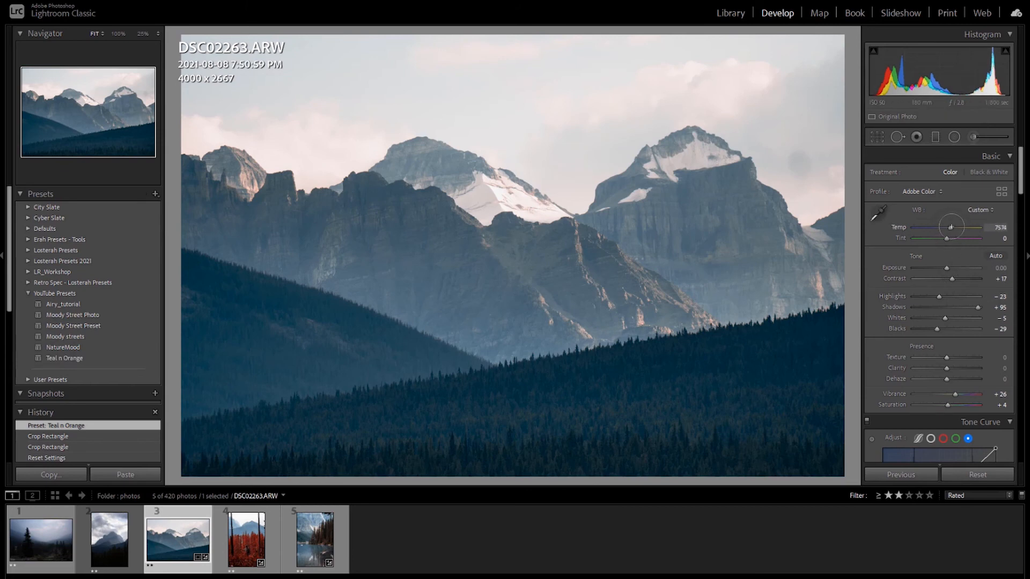
drag(946, 379, 954, 379)
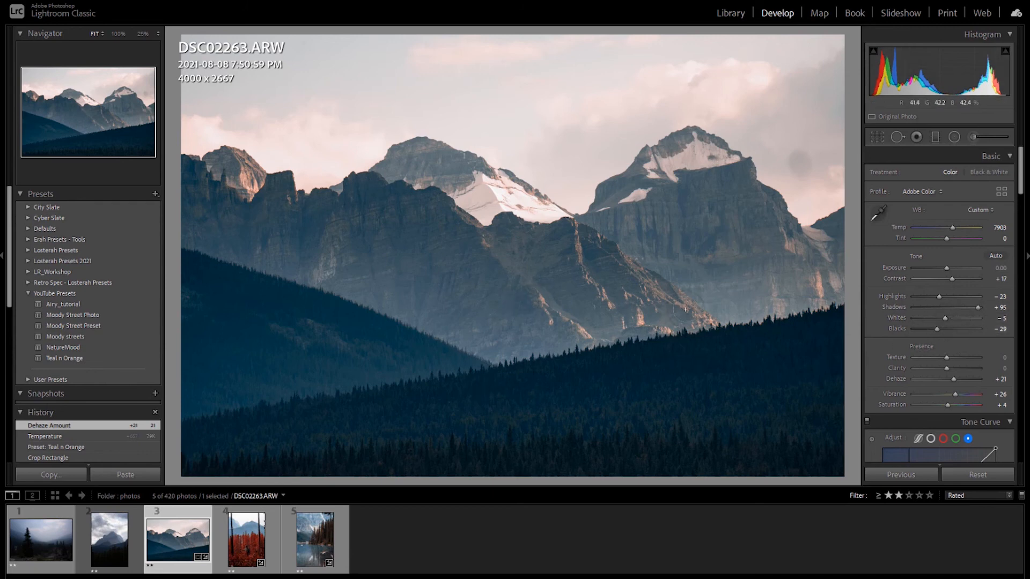
Apply the Teal n Orange preset to the mountain photo DSC02256.ARW and set its exposure to +0.16
click(109, 539)
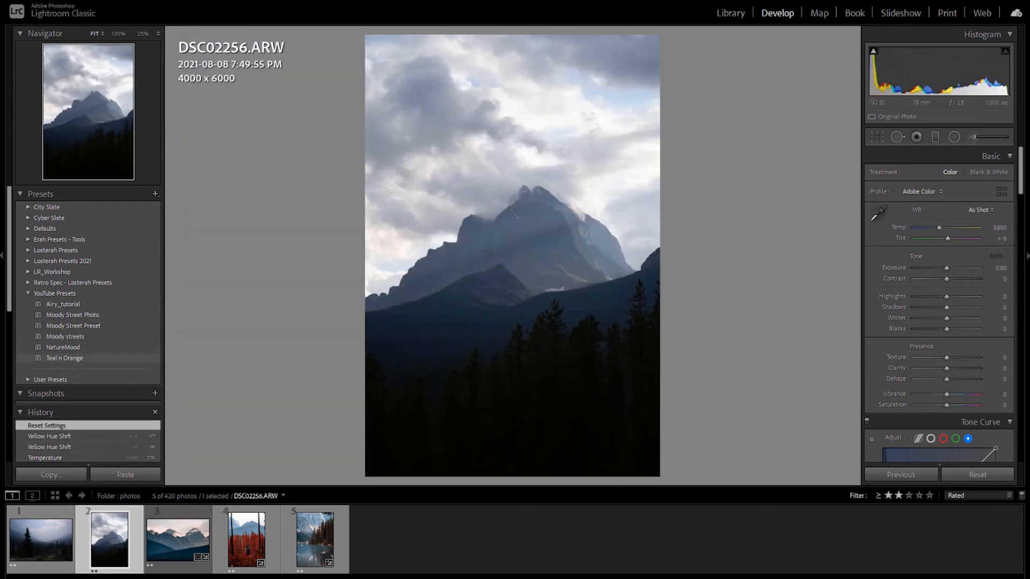
click(65, 358)
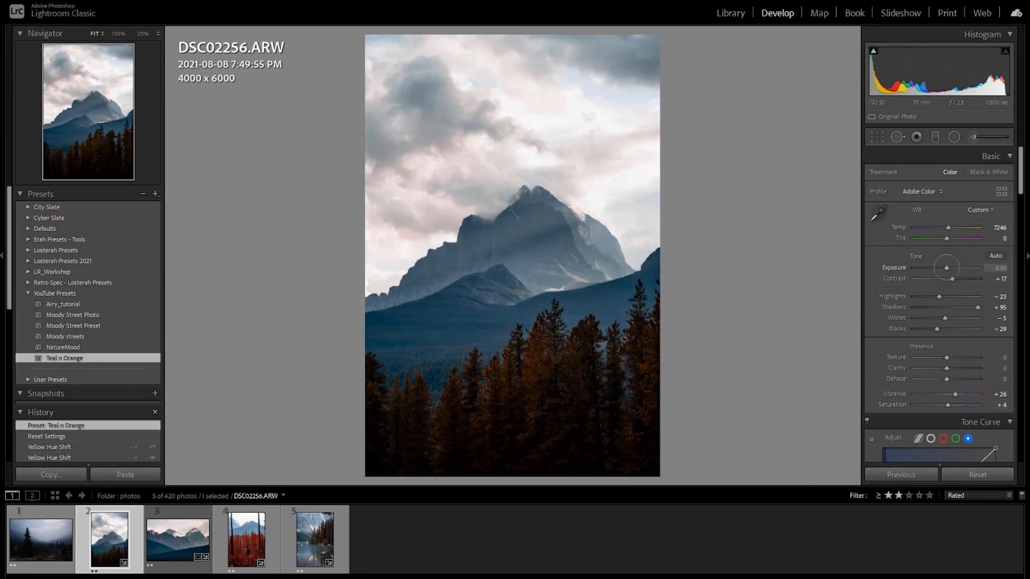
drag(946, 267, 948, 268)
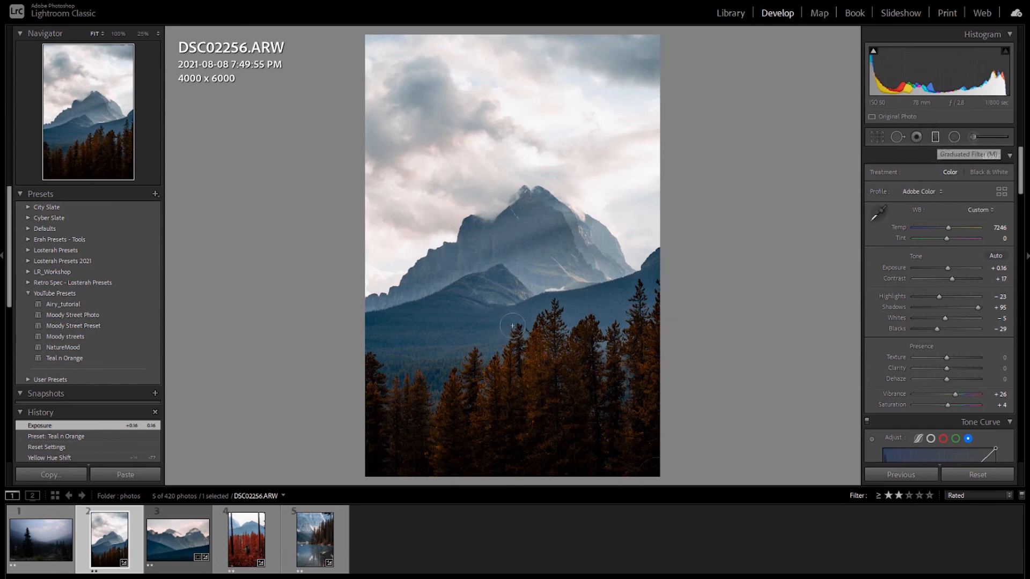
Add a narrow horizontal graduated filter at the treetops and limit it to the bright sky with a luminance range mask of 75/100
drag(511, 325, 510, 356)
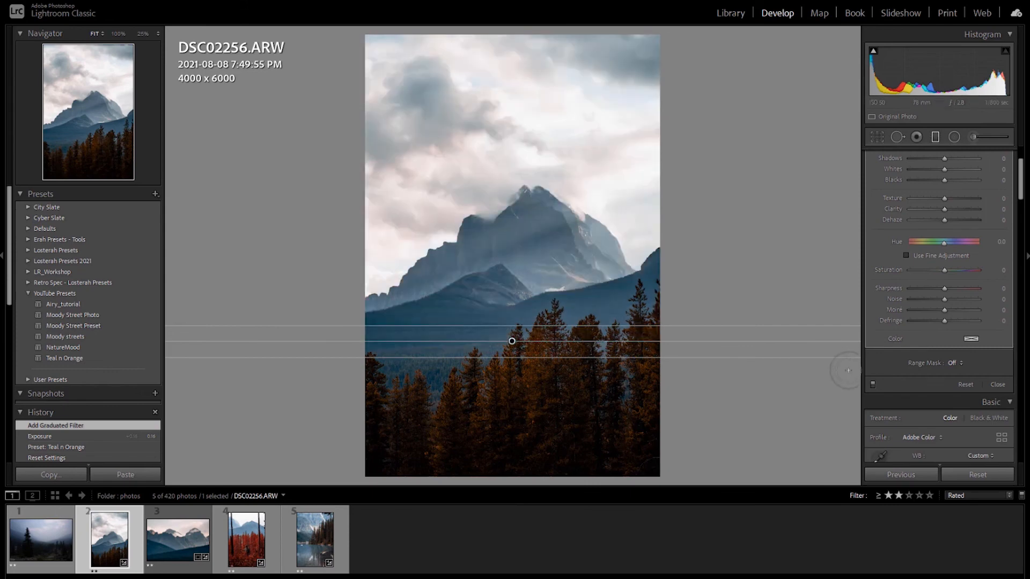
click(953, 362)
click(940, 400)
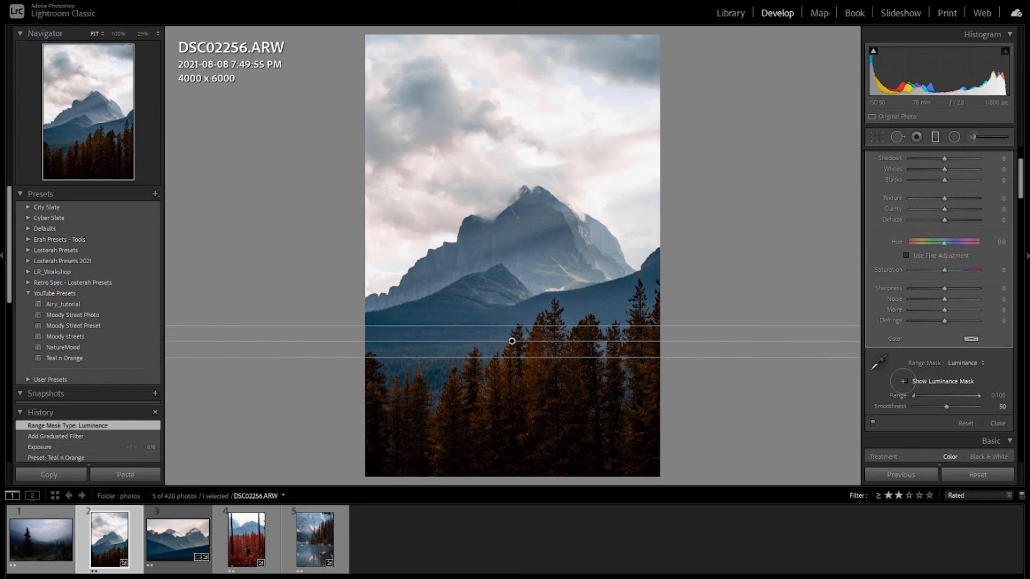
click(905, 381)
drag(914, 396, 961, 395)
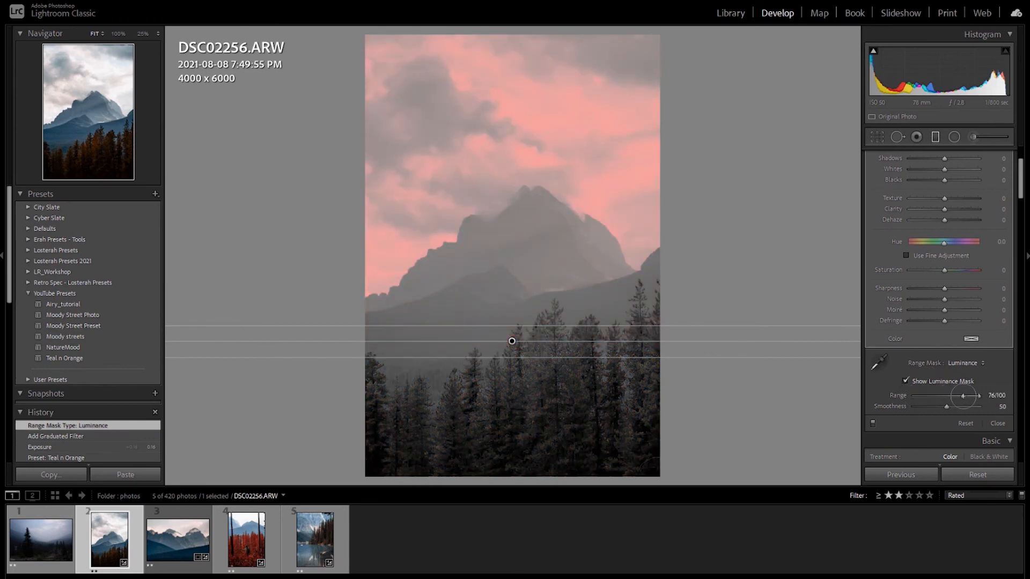
drag(964, 397, 961, 397)
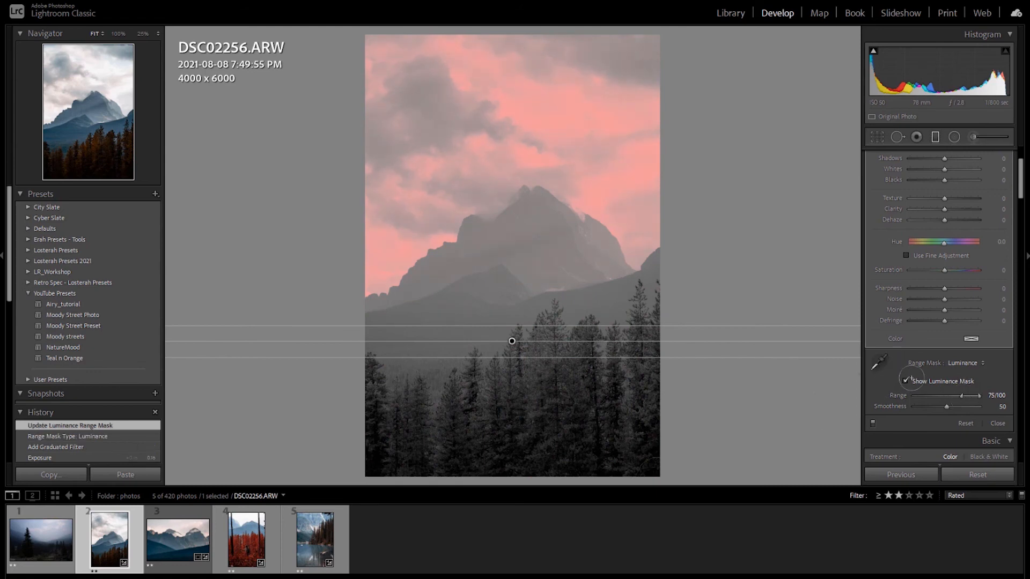
click(906, 381)
Darken the clouds by setting the graduated filter's exposure to -0.91 and its luminance range to 85/100
scroll(948, 203, up, 3)
drag(945, 217, 937, 216)
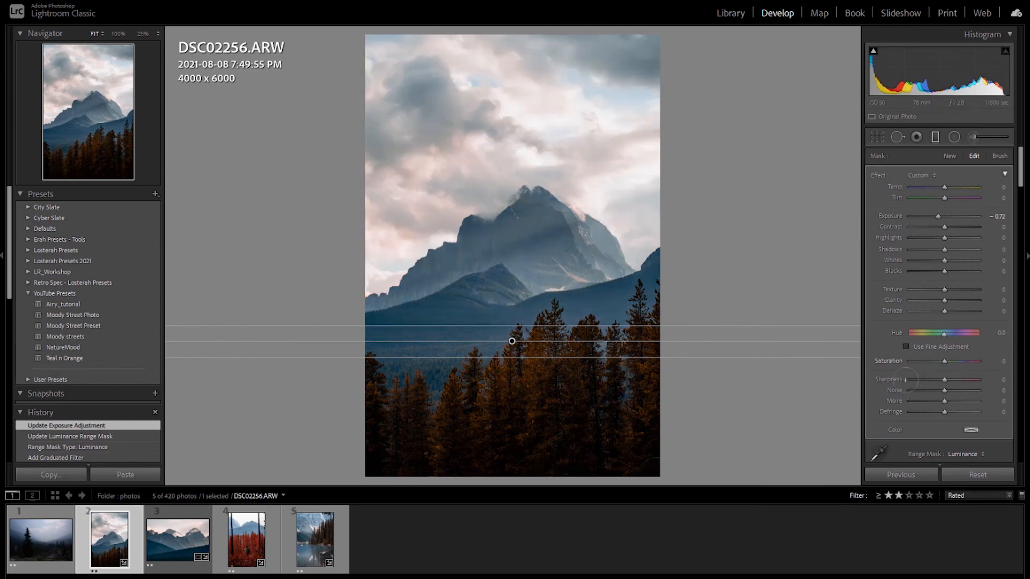
scroll(961, 386, down, 3)
drag(961, 395, 969, 395)
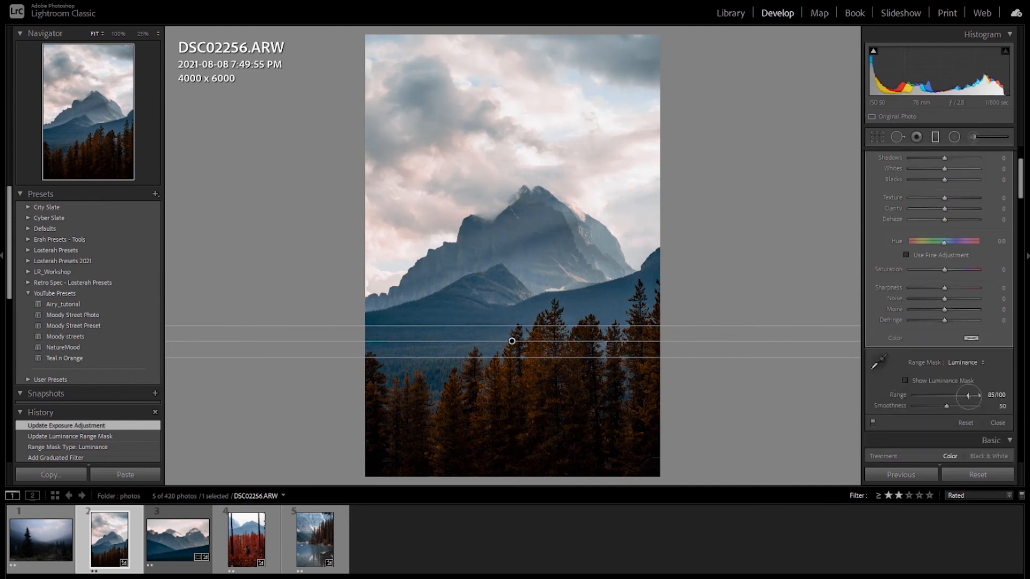
scroll(968, 395, up, 3)
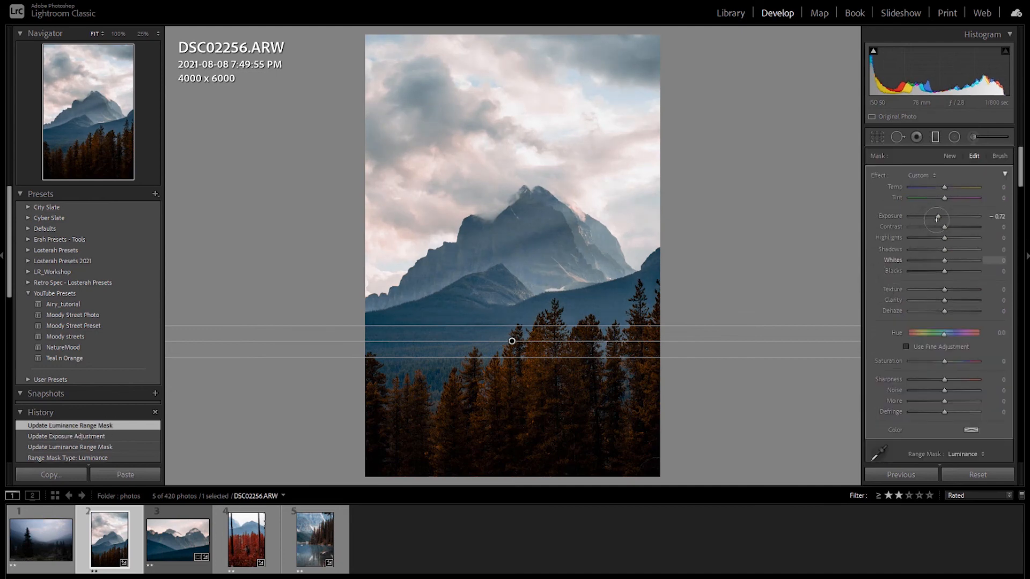
drag(937, 216, 936, 216)
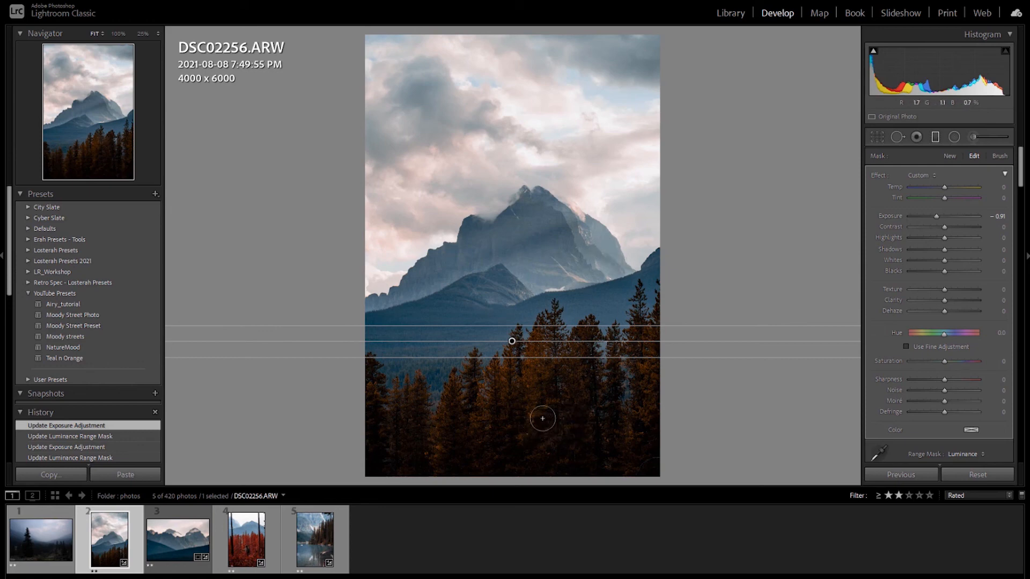
Apply the Teal n Orange preset to the lone-tree photo DSC02129.ARW and close the graduated filter settings
click(37, 541)
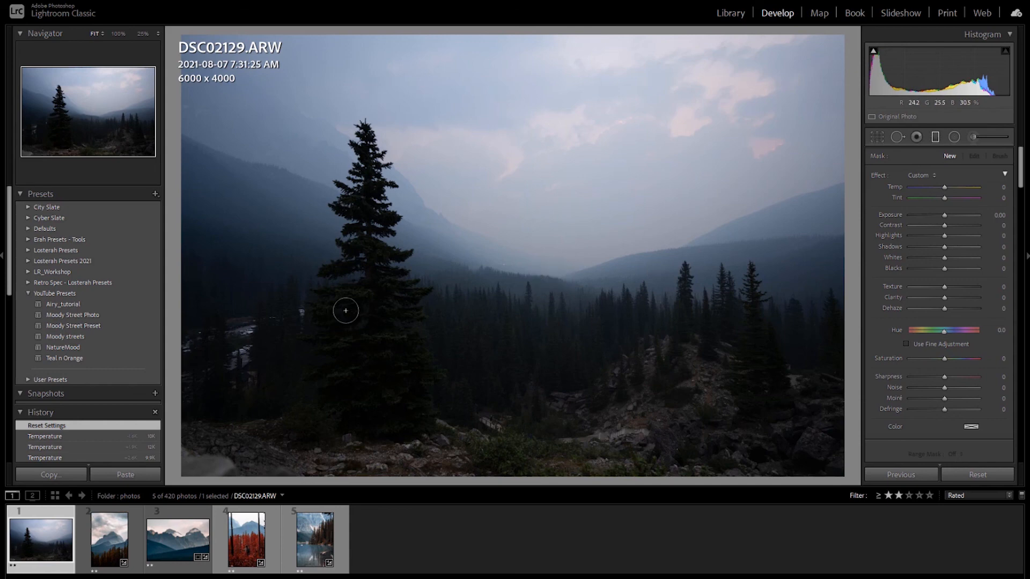
click(64, 359)
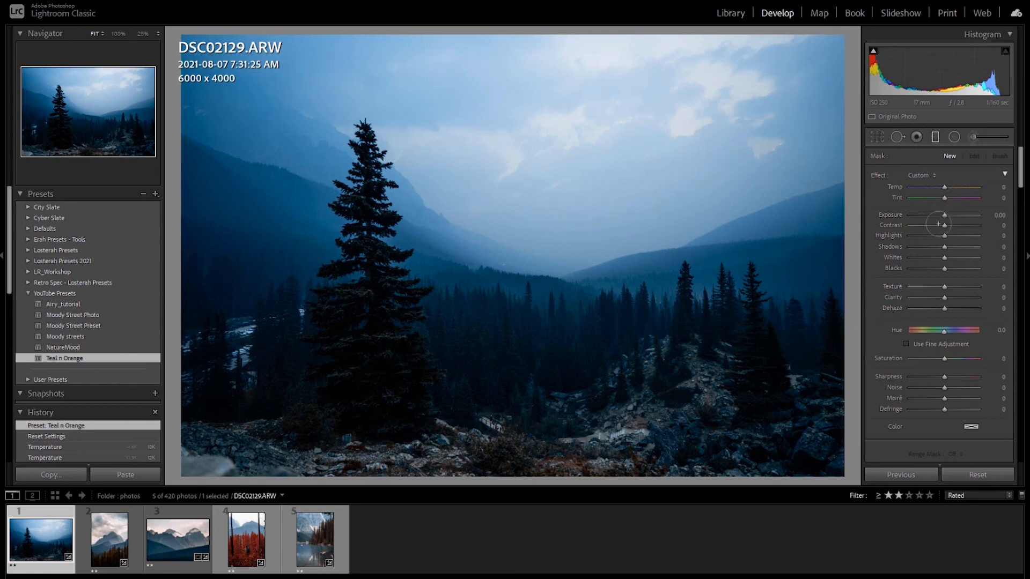
key(m)
Set the temperature of DSC02129.ARW to 10906, the exposure to +0.74 and the dehaze to +15
drag(948, 229, 960, 228)
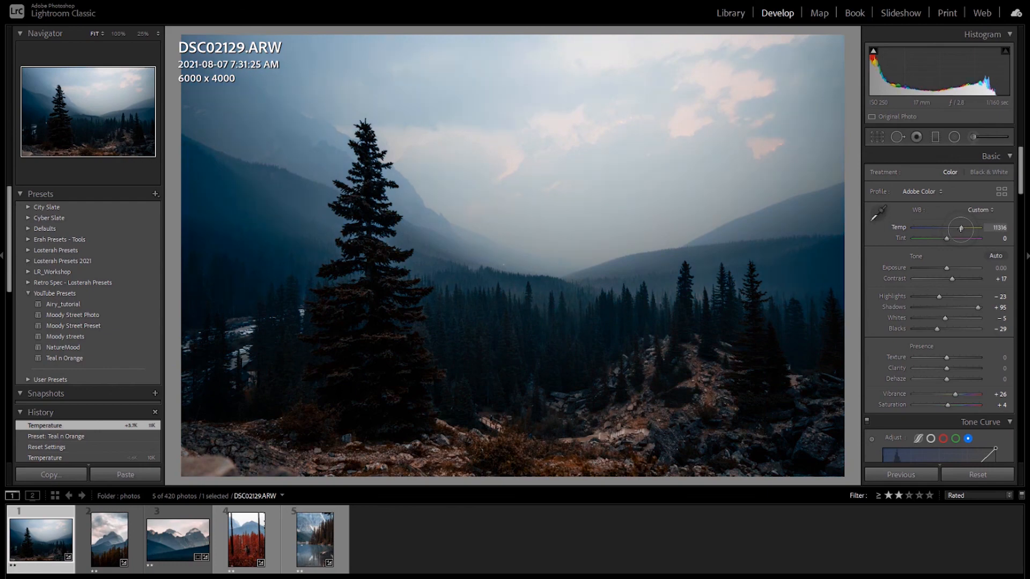
drag(946, 268, 951, 268)
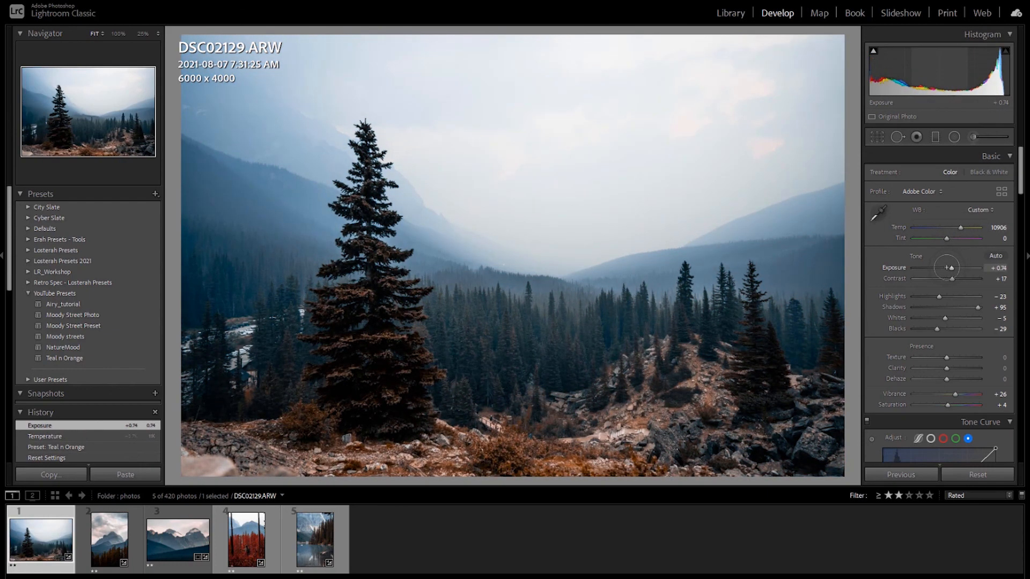
drag(948, 379, 952, 380)
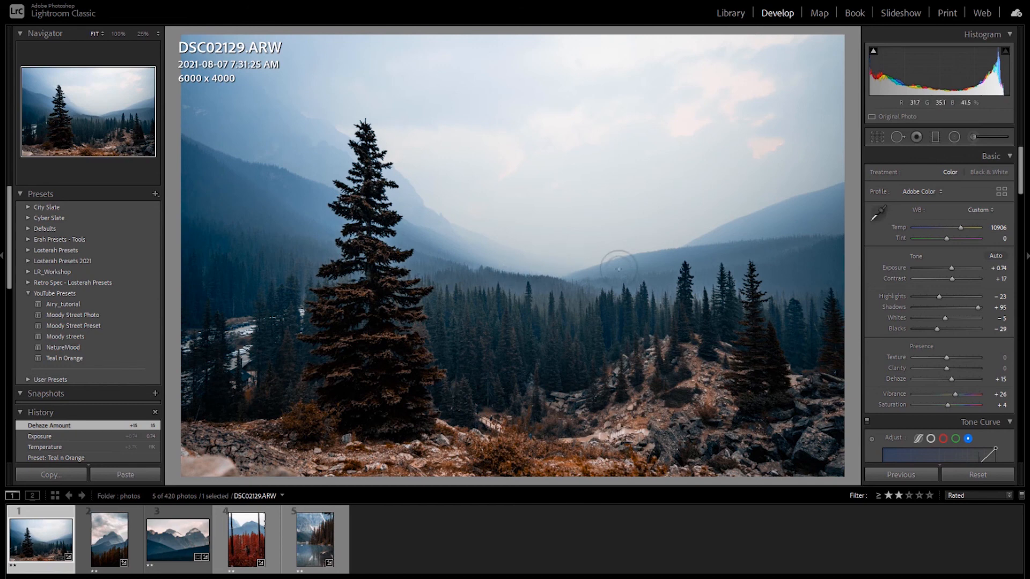
Compare DSC02129.ARW before and after side by side and preview the Teal n Orange preset on it
key(y)
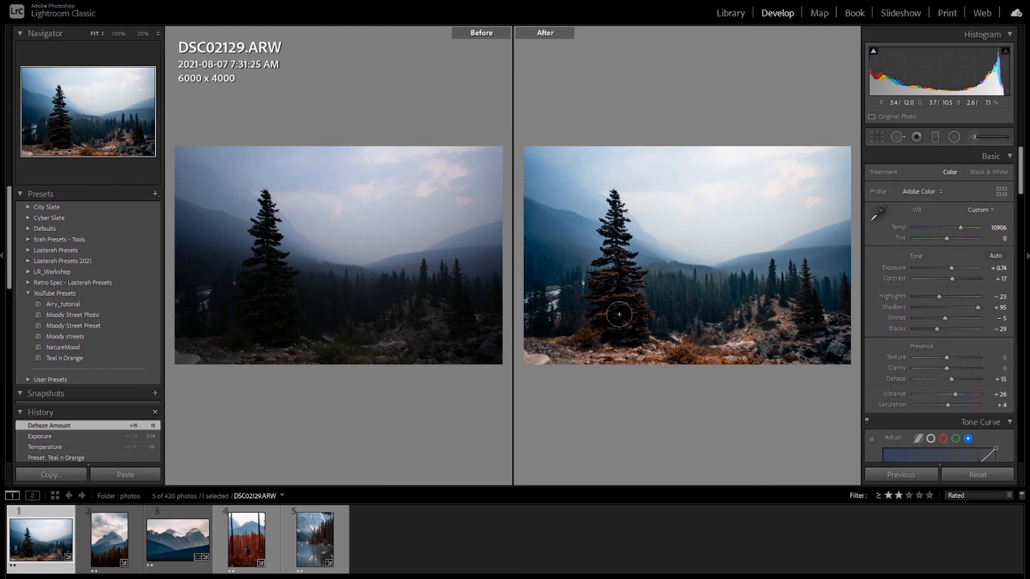
mouse_move(70, 360)
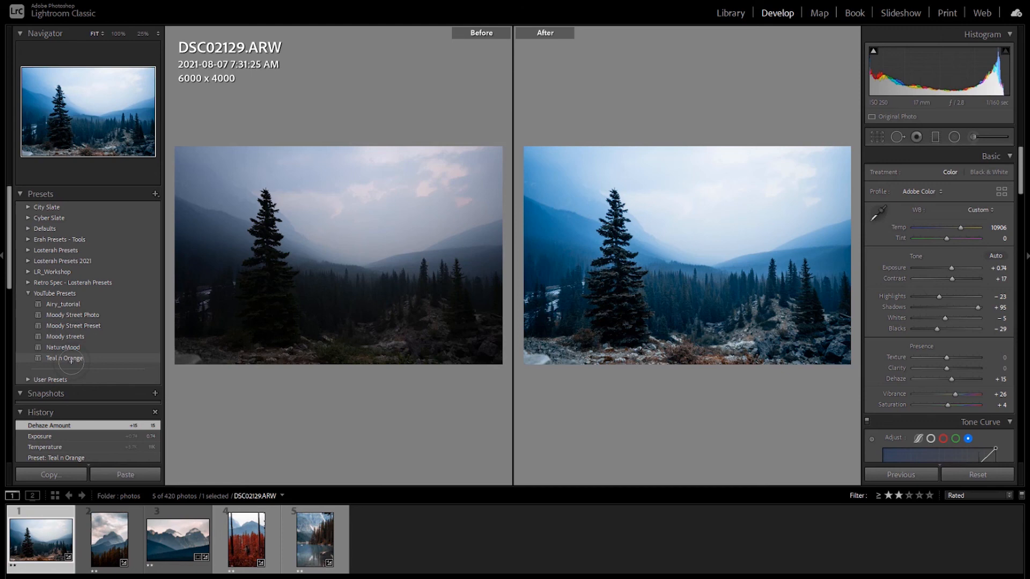
click(71, 359)
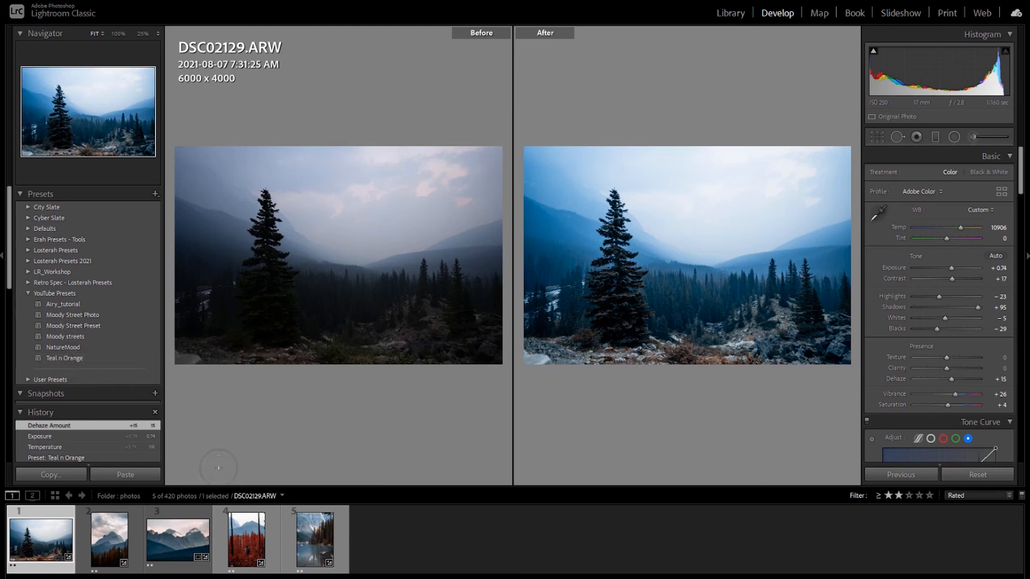